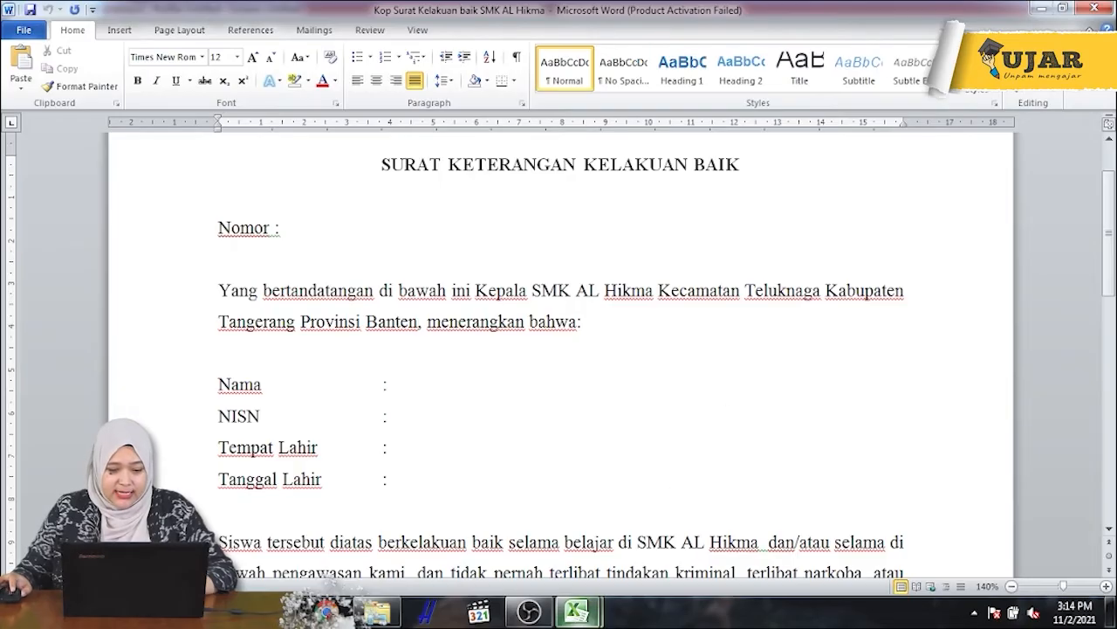
Switch to the blank Book1 workbook in Excel and enter the heading NISN in A1, checking it against the Word letter's student fields.
mouse_move(586, 619)
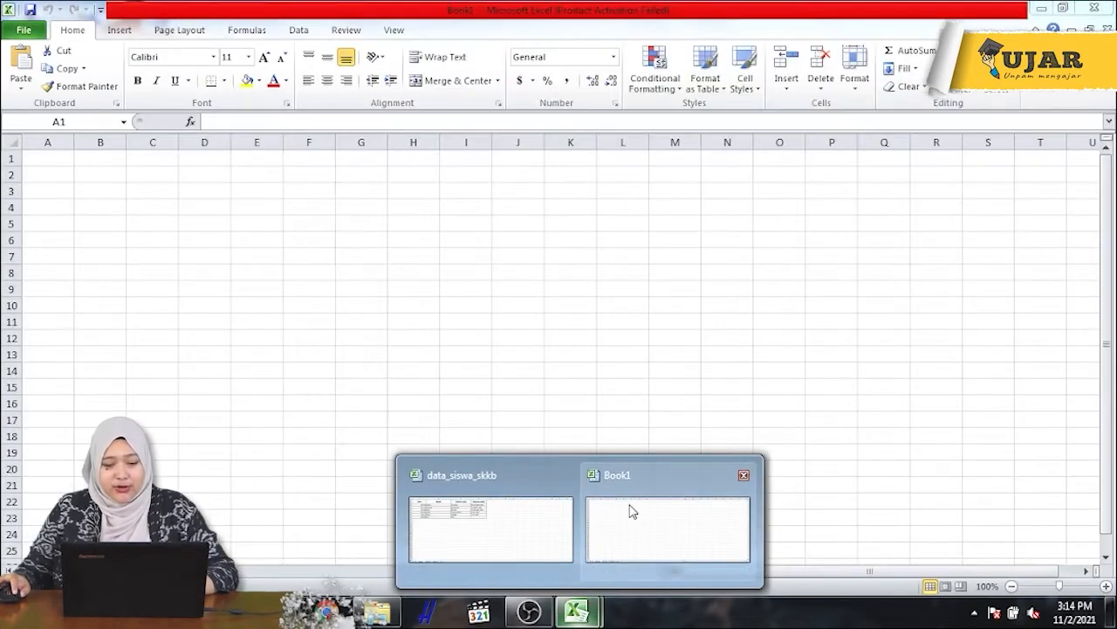
click(631, 510)
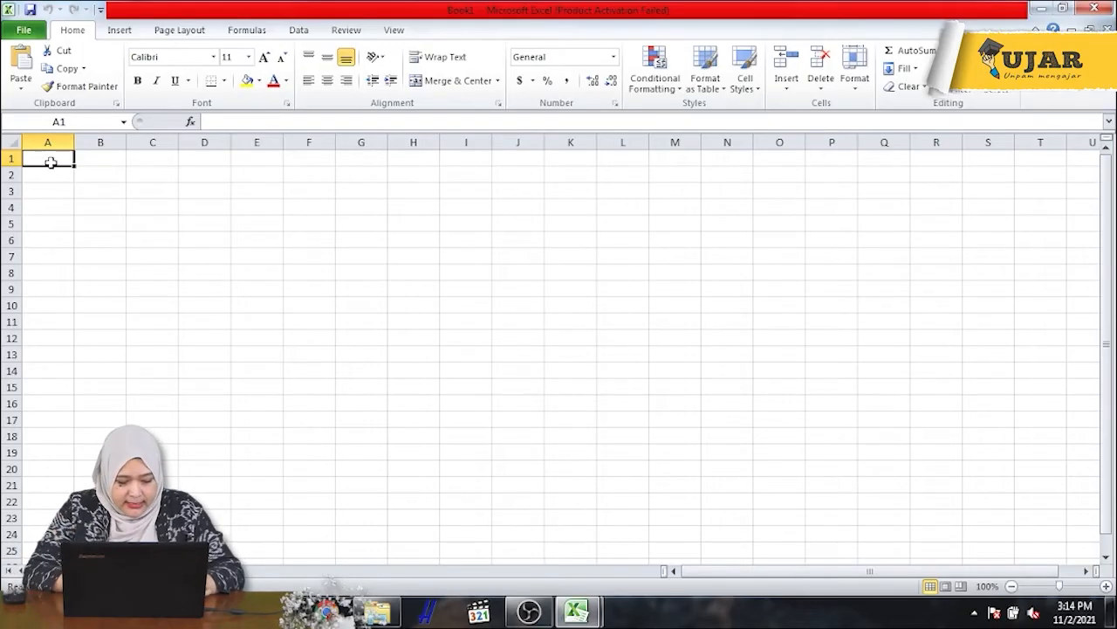
text(NISN)
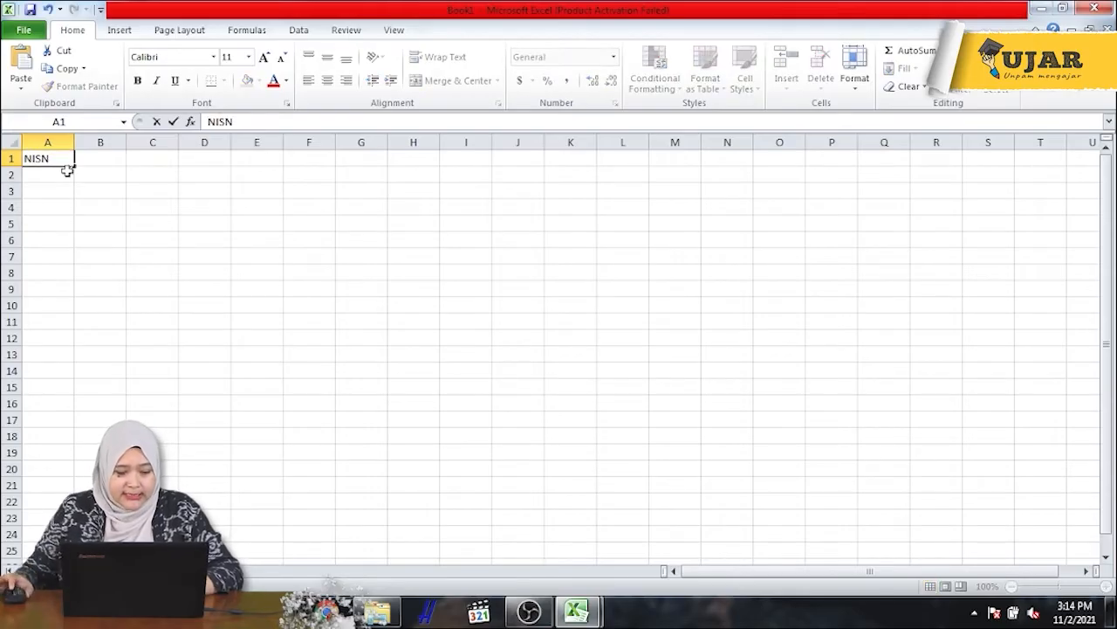
click(328, 611)
click(333, 530)
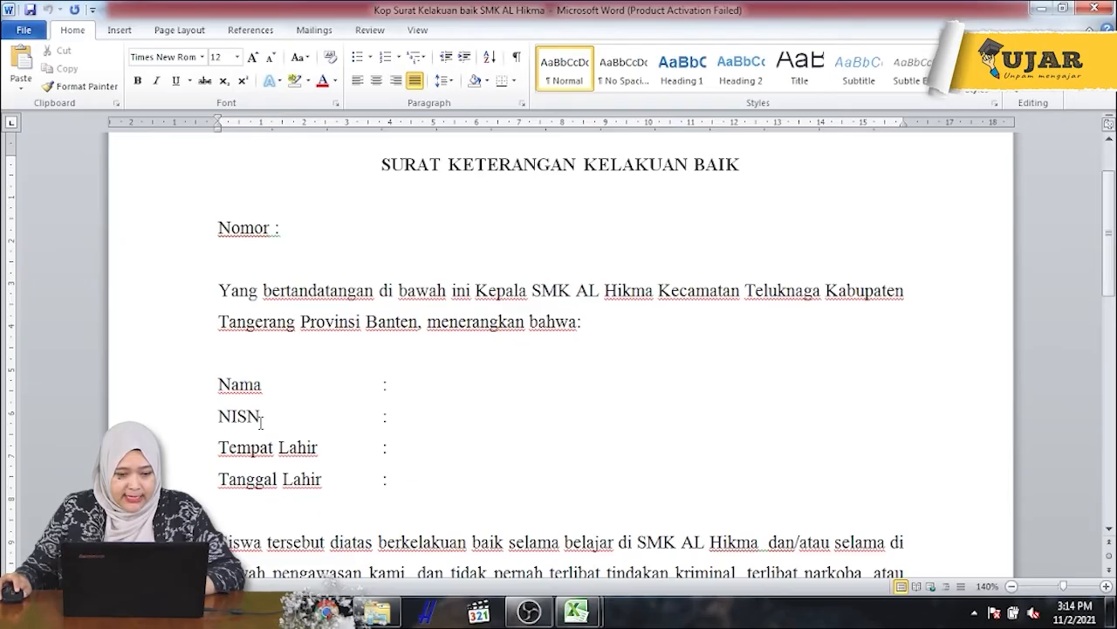
mouse_move(602, 603)
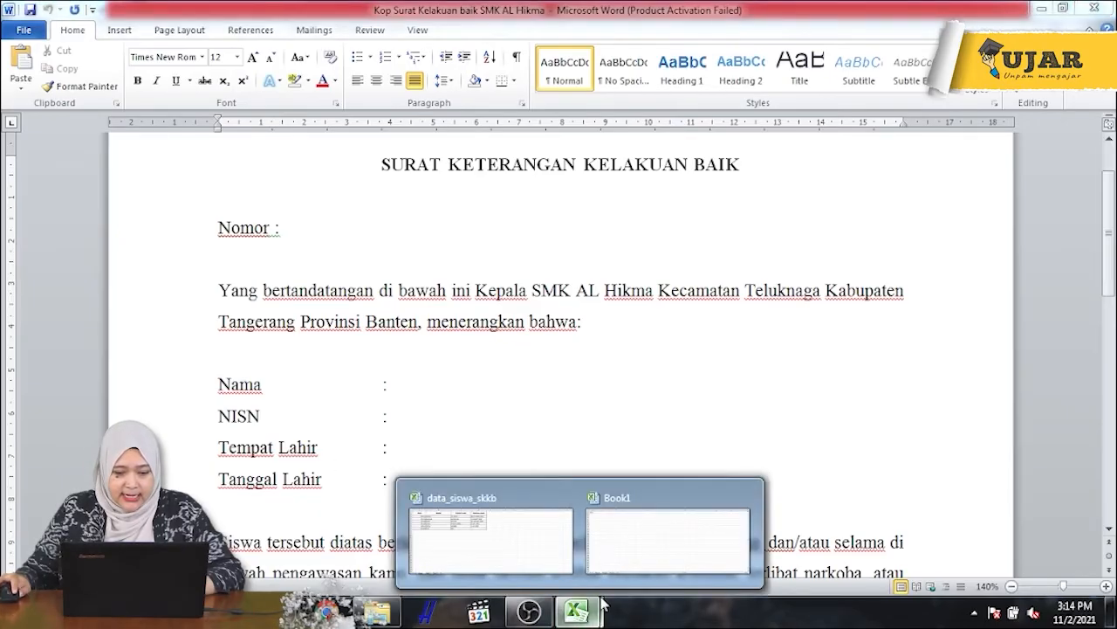
click(609, 535)
key(Tab)
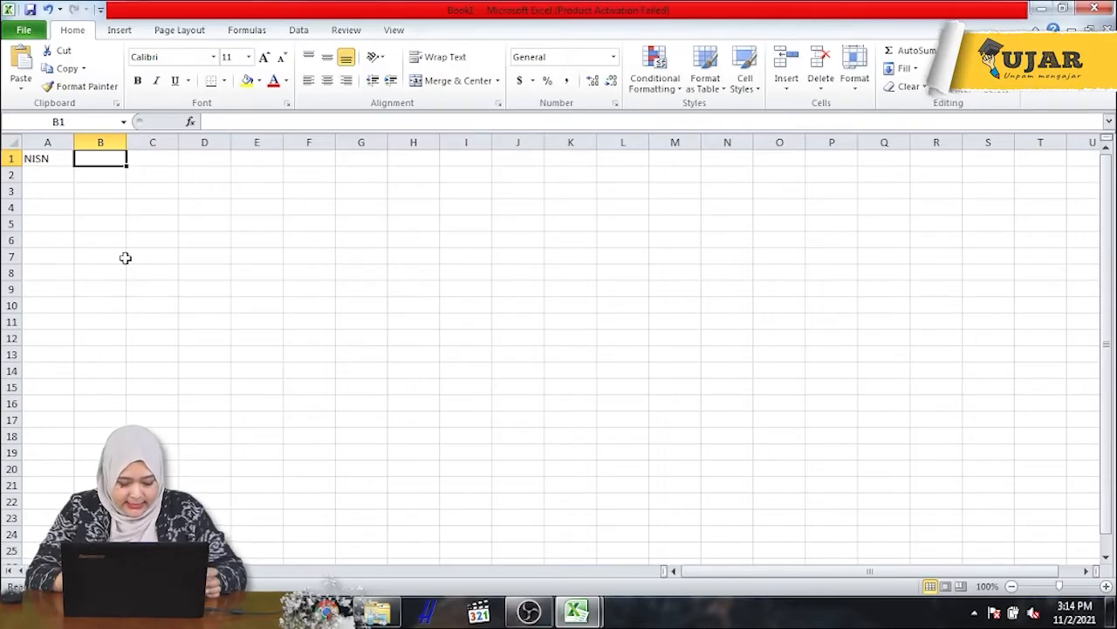
Enter the headings NAMA LENGKAP, TEMPAT LAHIR and TANGGAL LAHIR in cells B1, C1 and D1.
text(NAMA L)
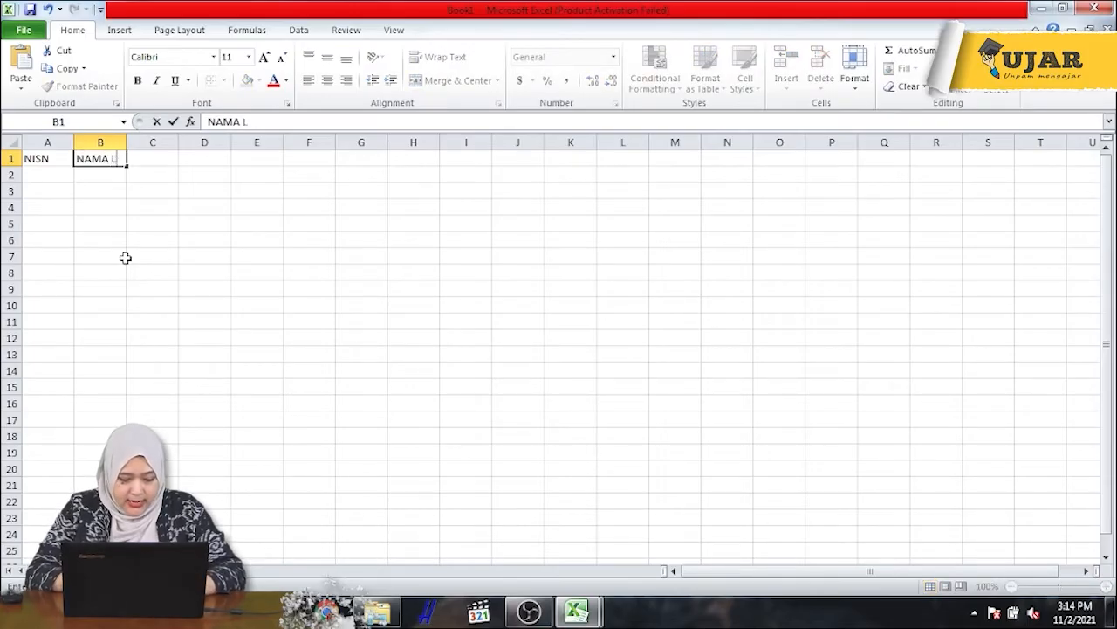
text(ENGKAP)
key(Tab)
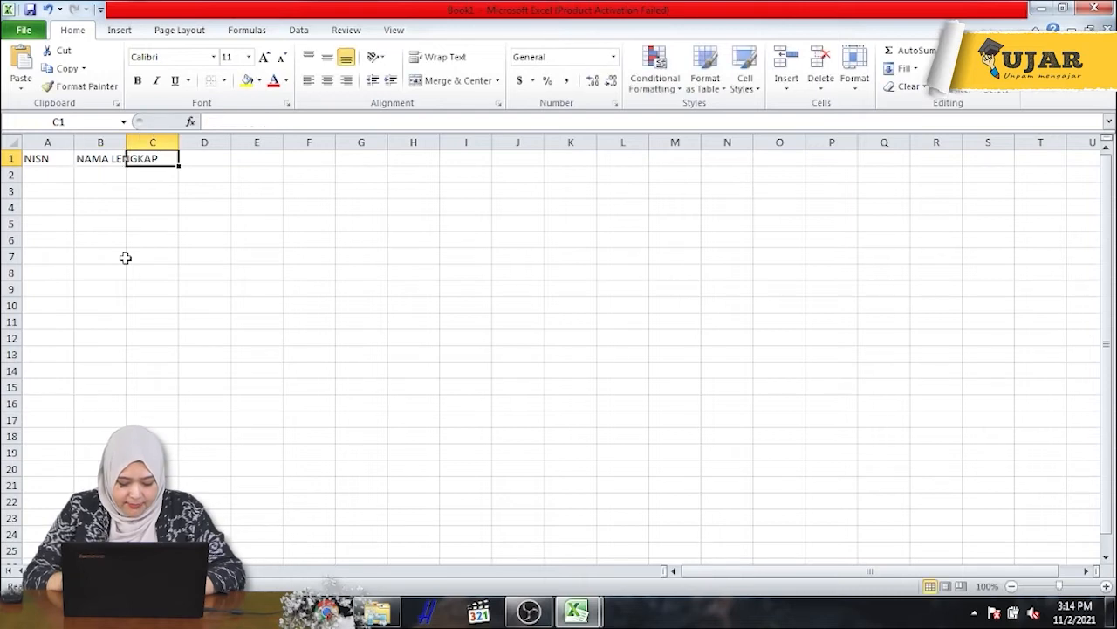
text(TEMPAT LAHIR)
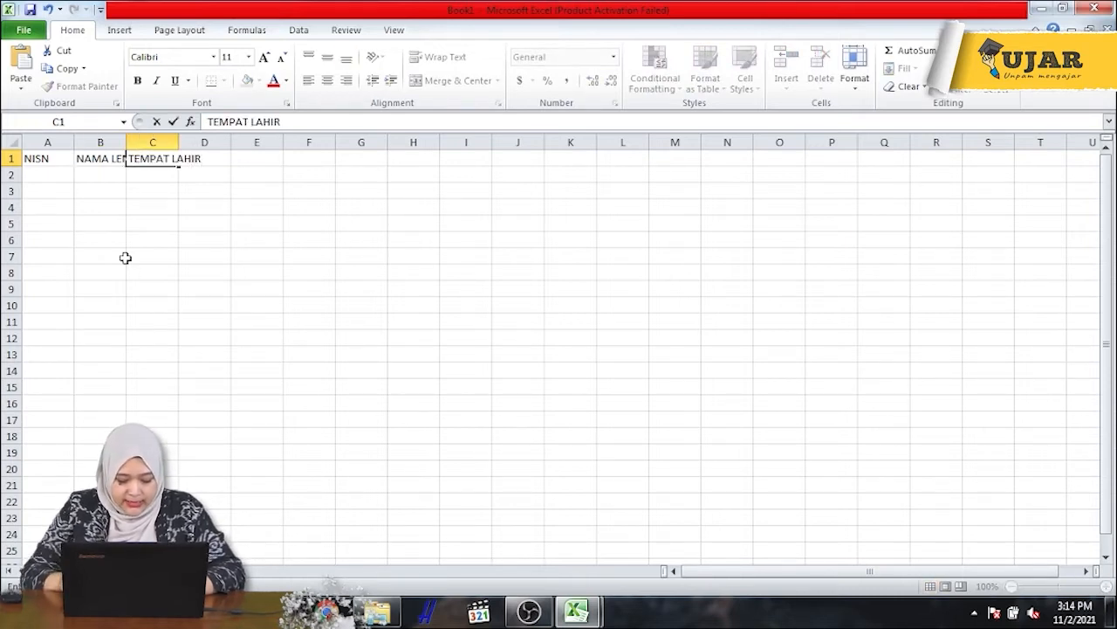
key(Tab)
text(TANGG)
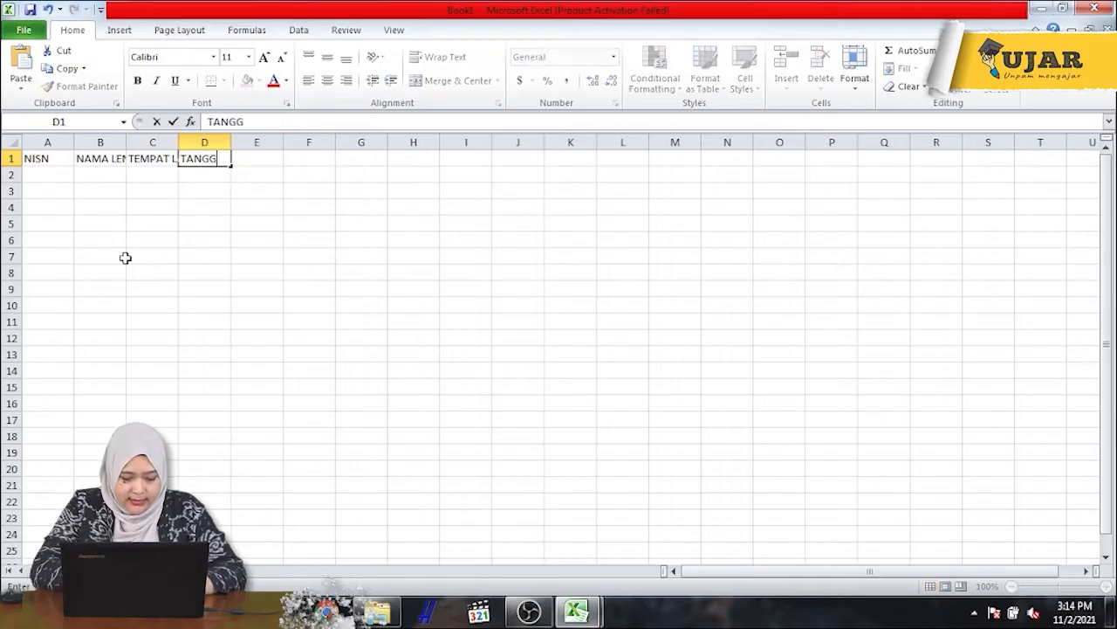
text(AL LAHIR)
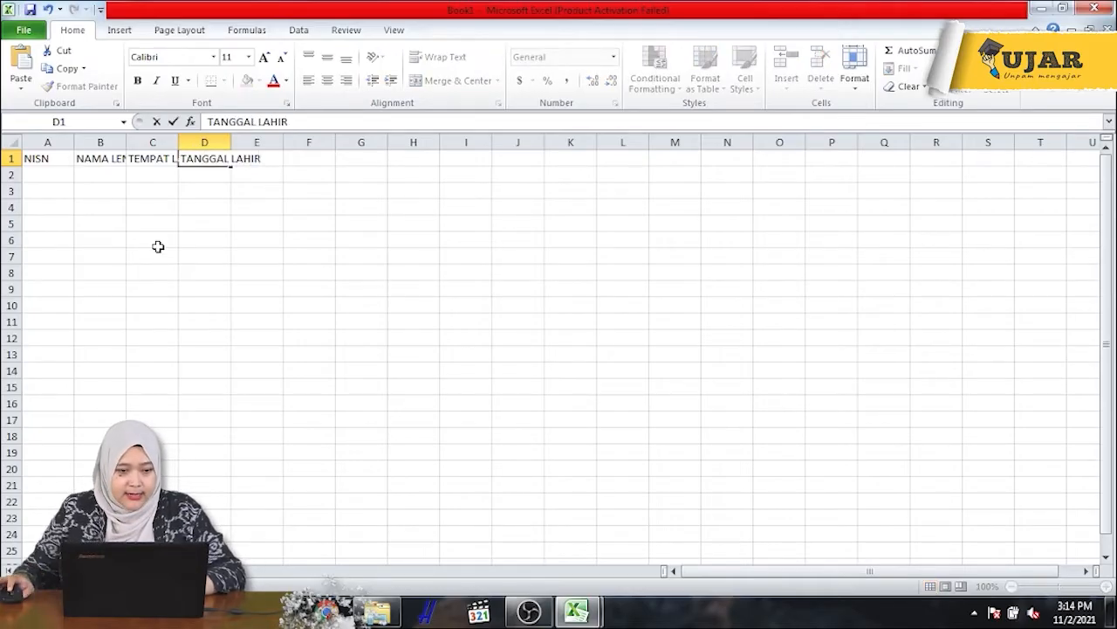
Widen columns A to D so that every heading fits fully inside its own column.
click(75, 137)
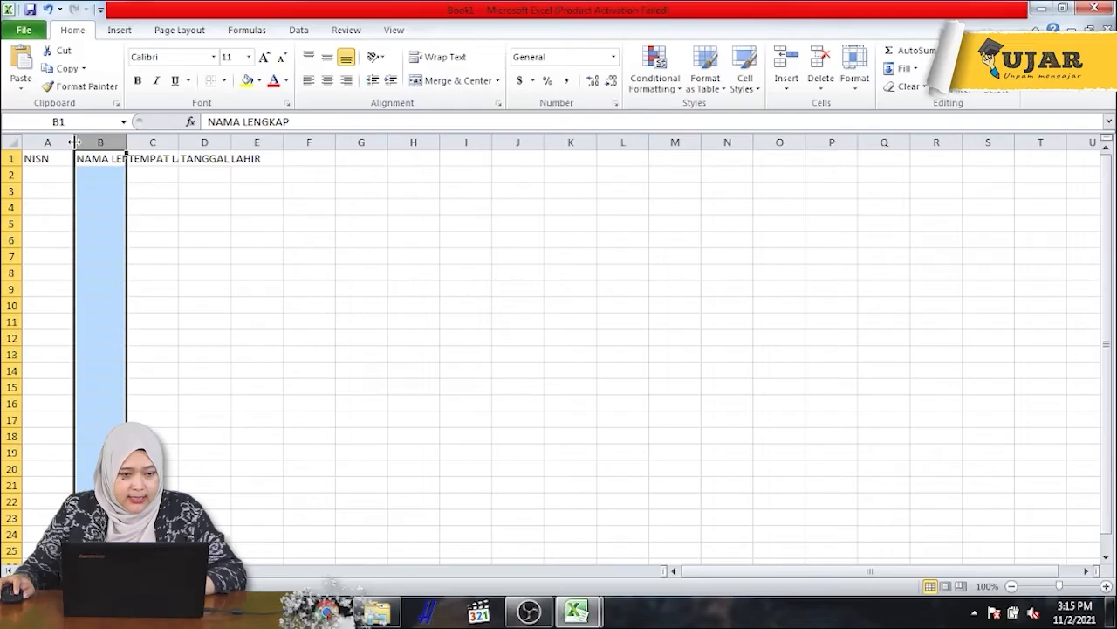
drag(74, 141, 52, 143)
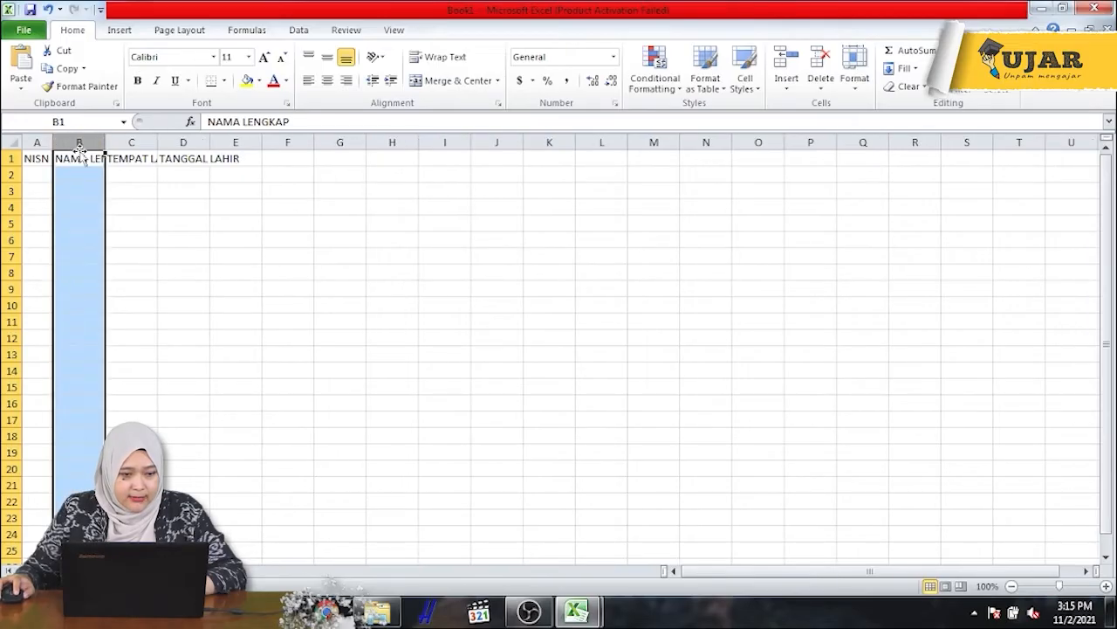
click(78, 158)
drag(52, 143, 463, 143)
click(74, 142)
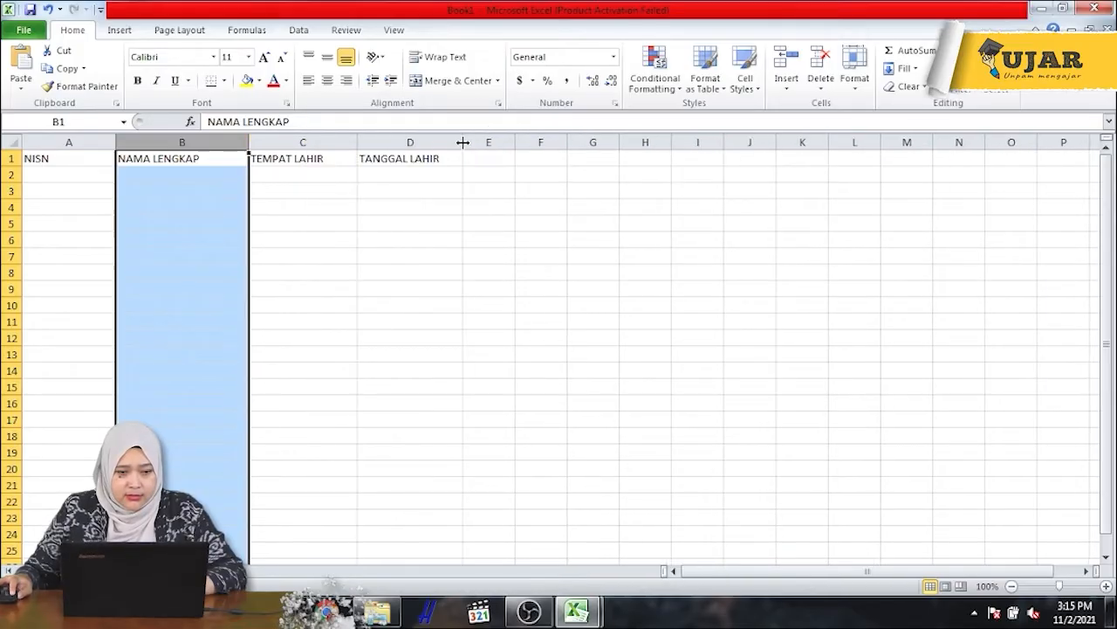
Fill row 2 with the first student's NISN, full name, birthplace JAKARTA and date of birth.
click(84, 175)
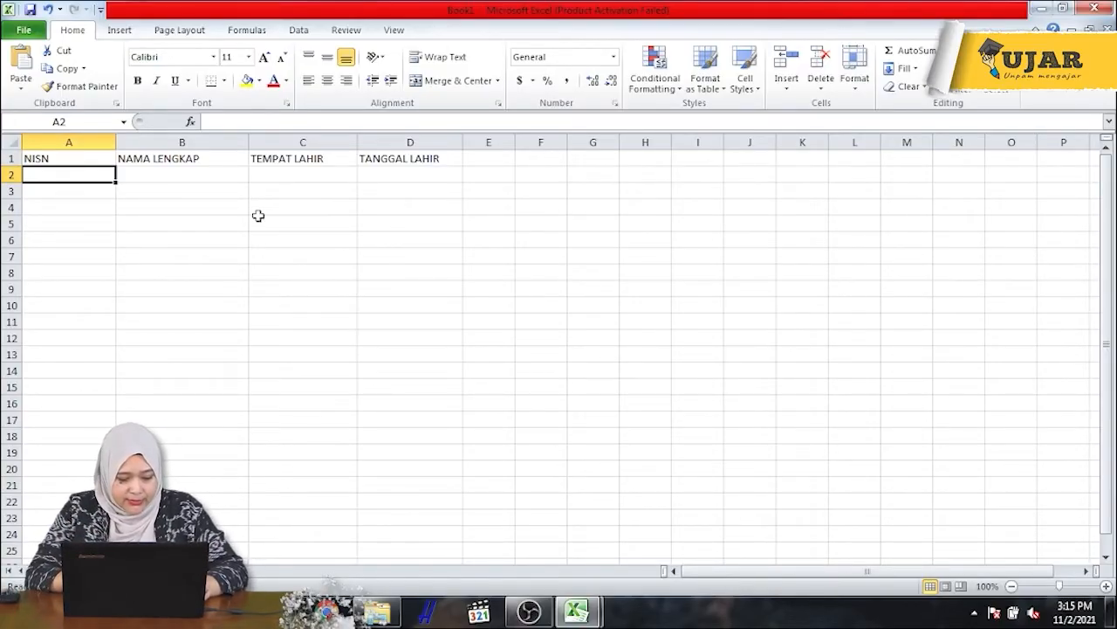
text(123456)
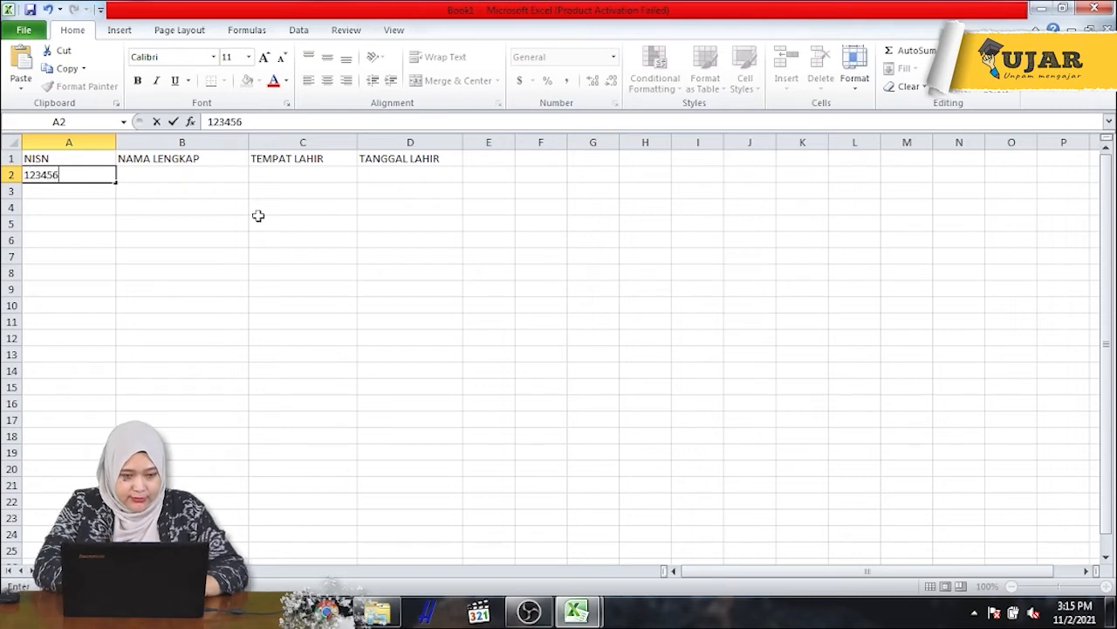
key(Tab)
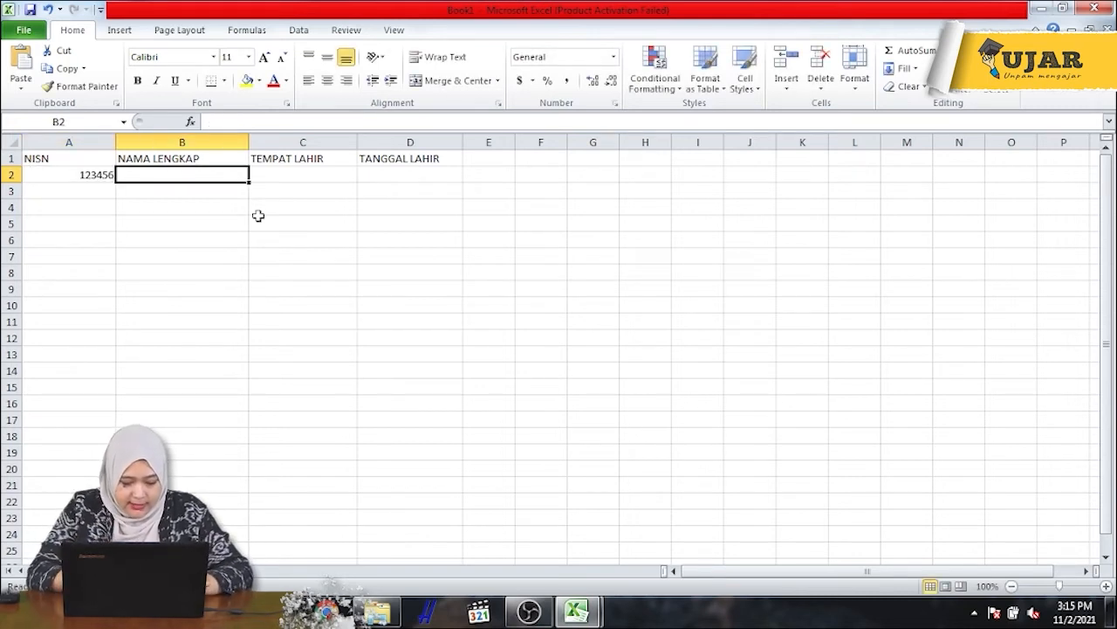
text(AGUS)
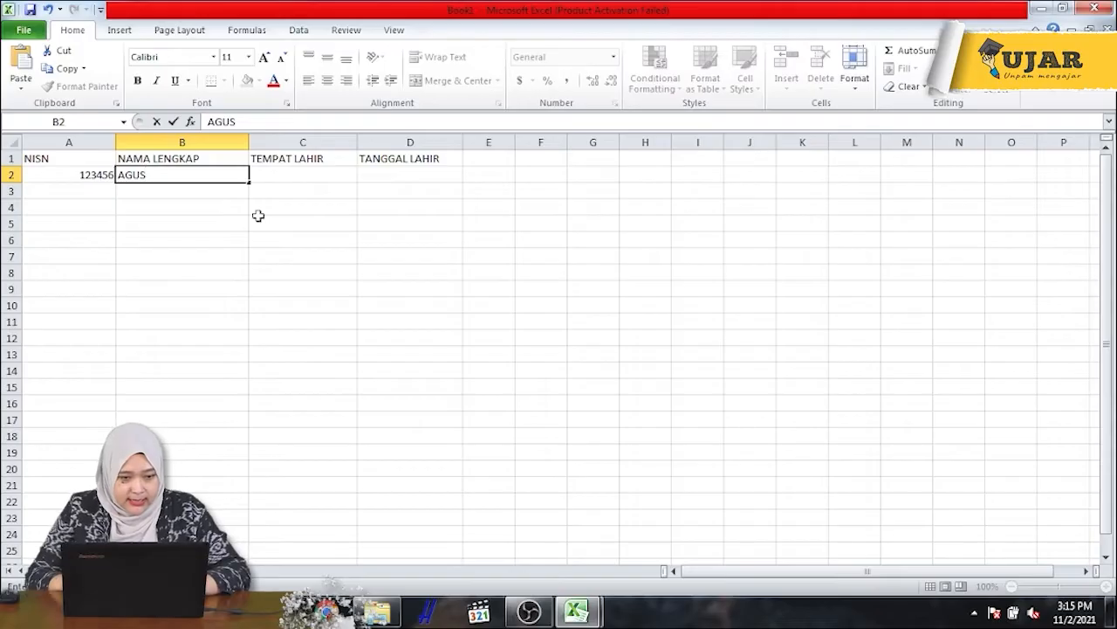
key(Tab)
text(JAKARTA)
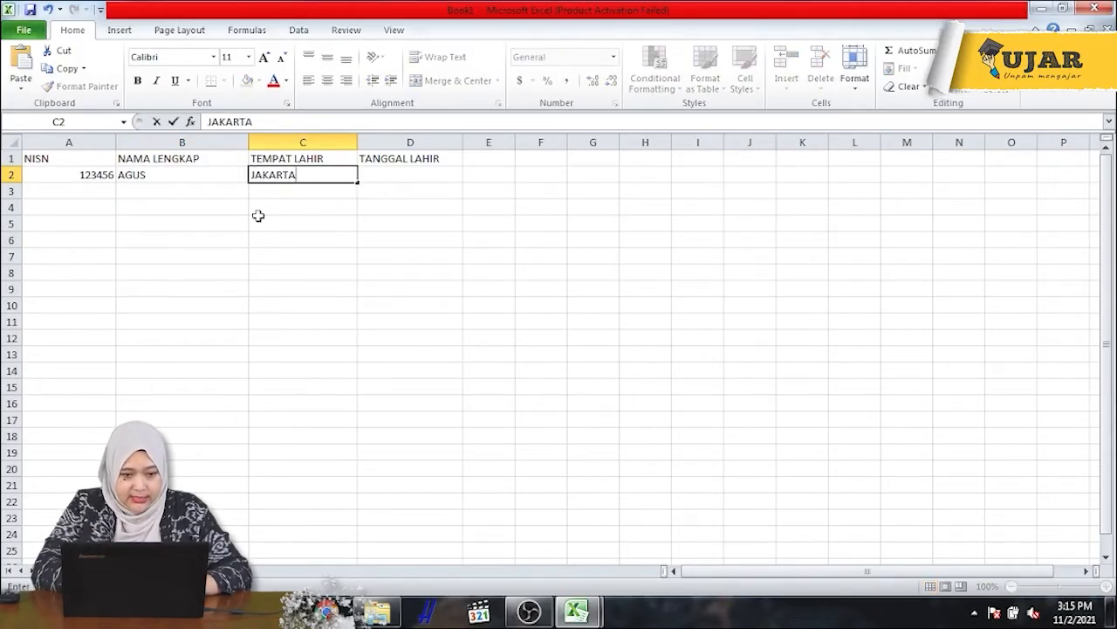
key(Tab)
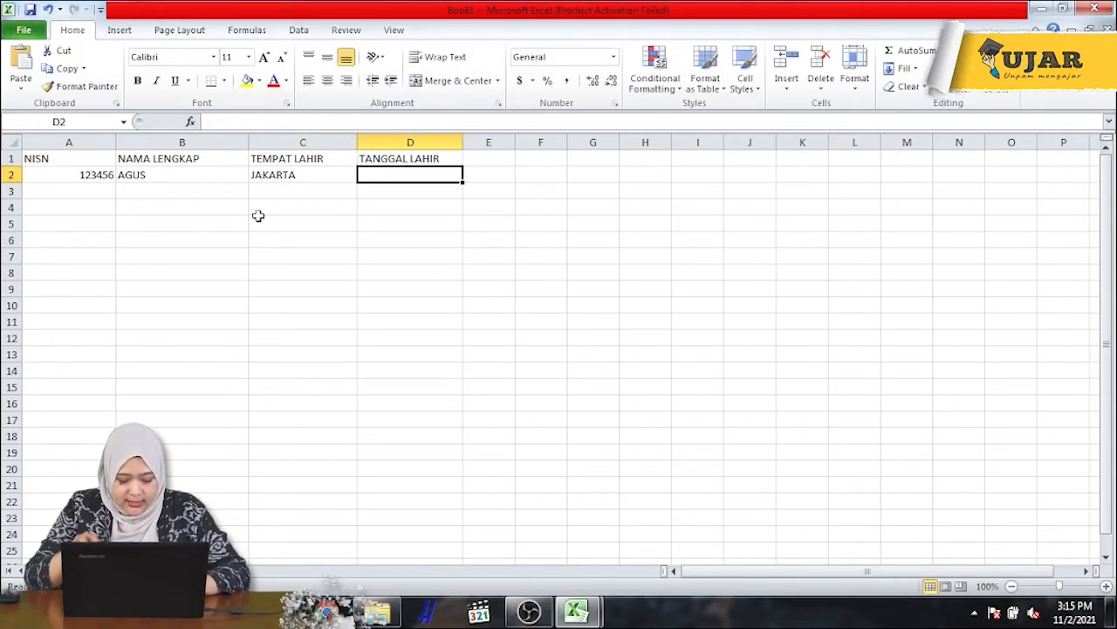
text(28)
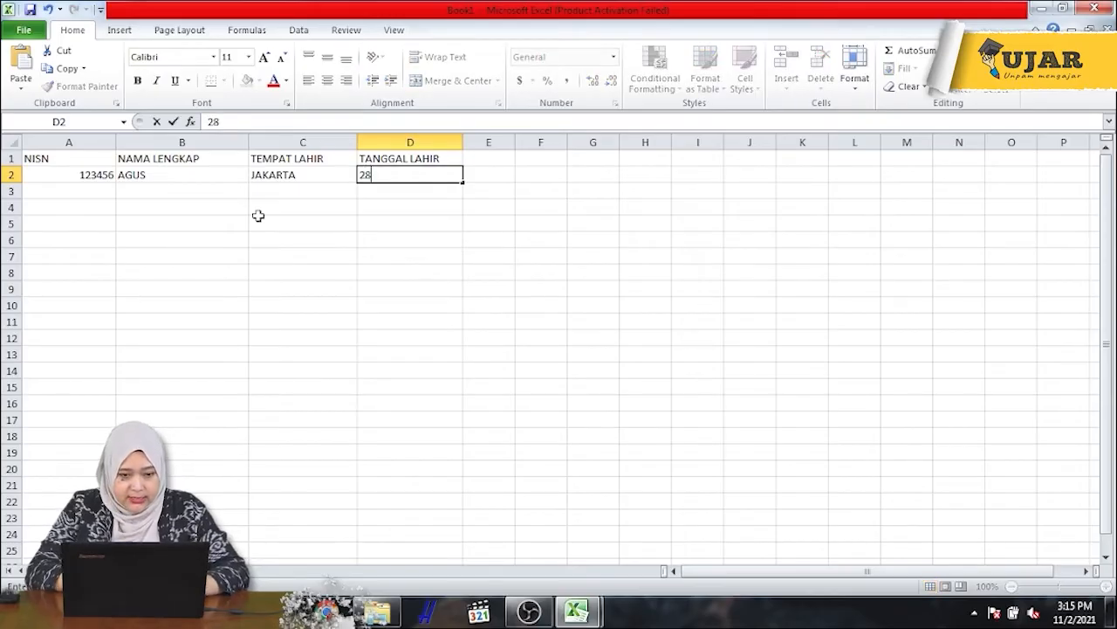
text( OKTOBER)
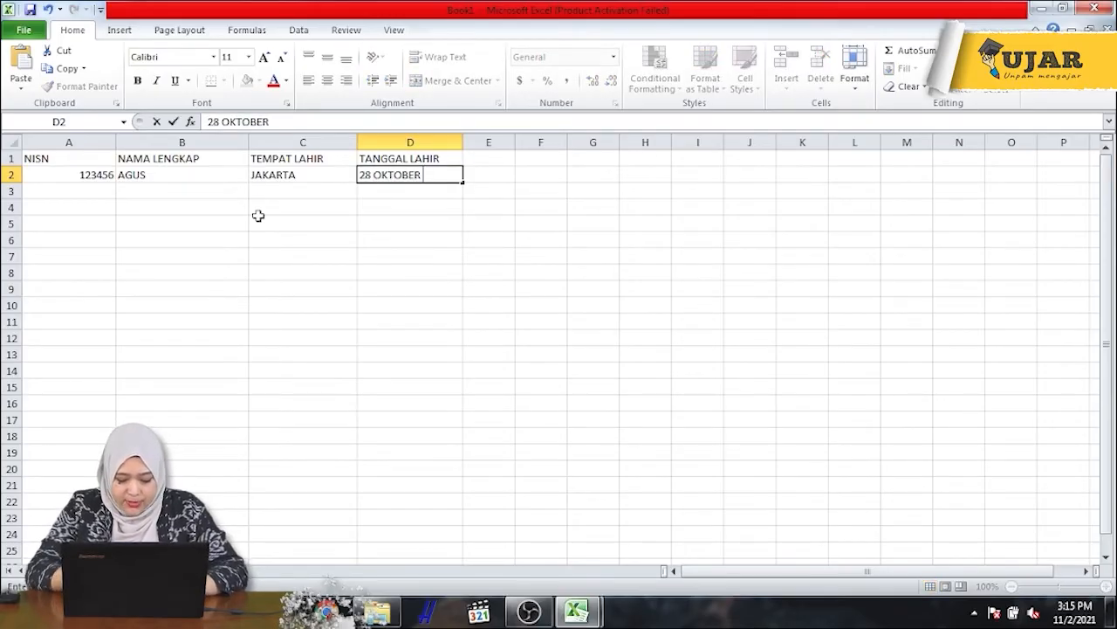
text( 1988)
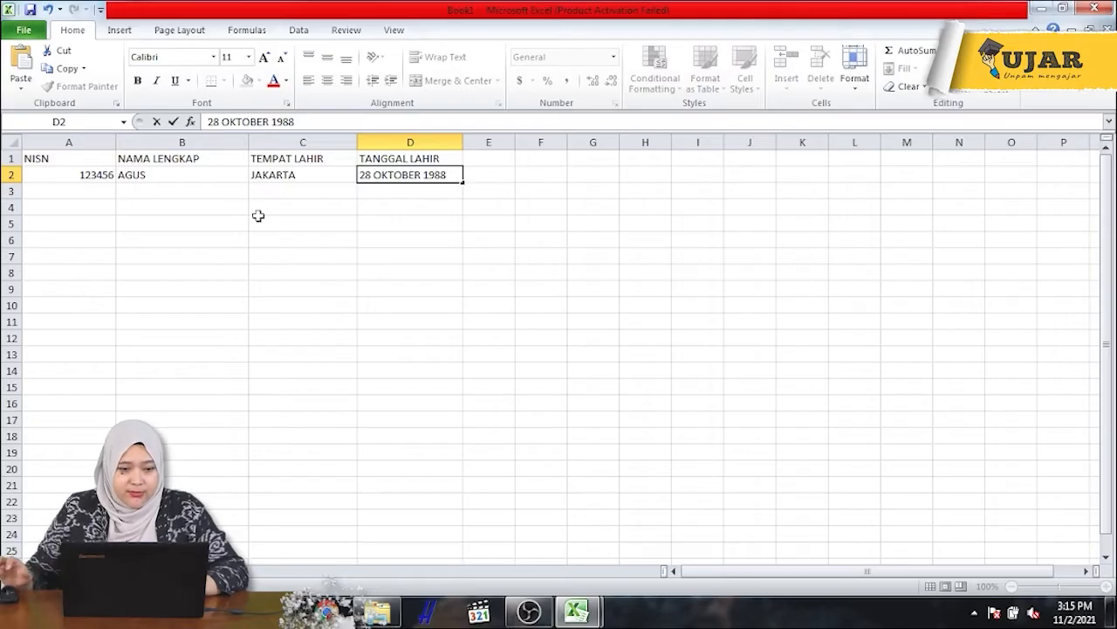
Fill row 3 with the second student's NISN, full name, birthplace BANDUNG and date of birth.
click(97, 197)
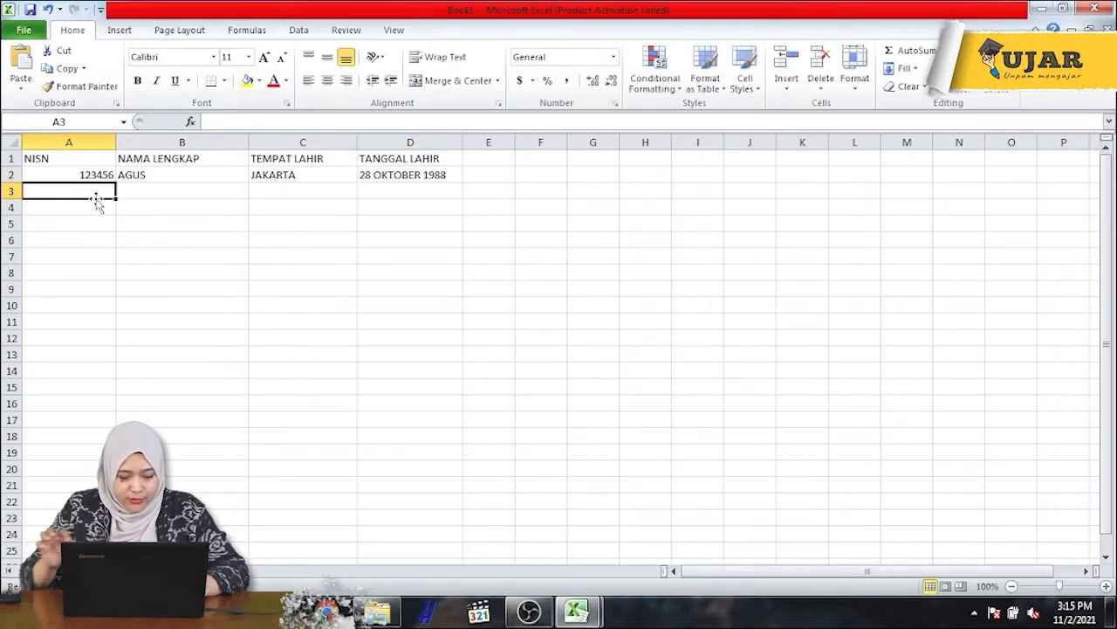
text(234567)
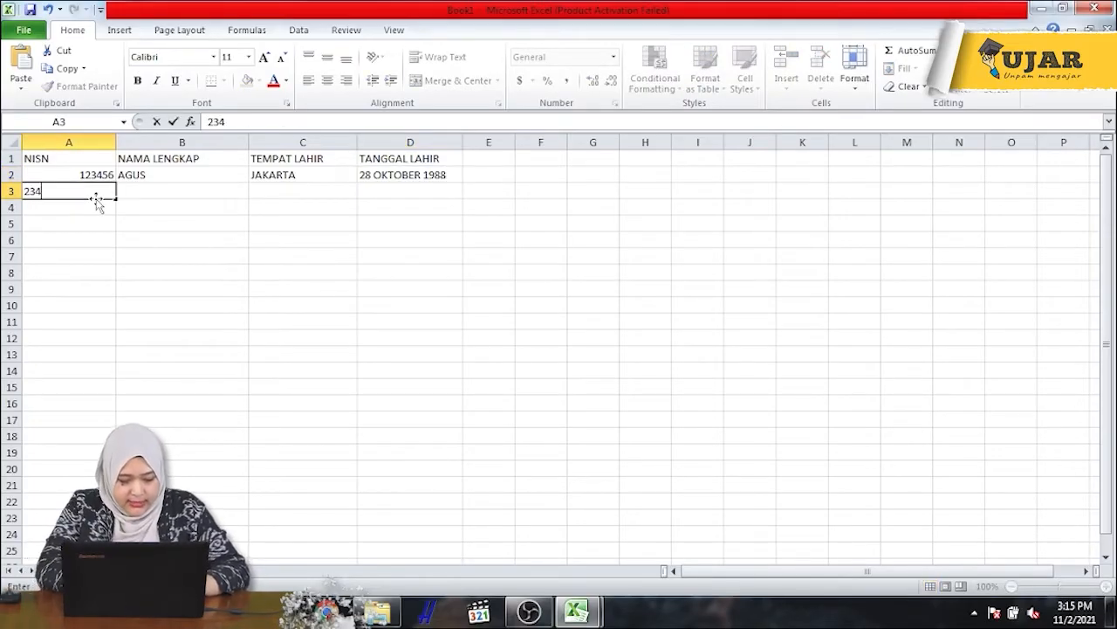
key(Tab)
text(SALMAN)
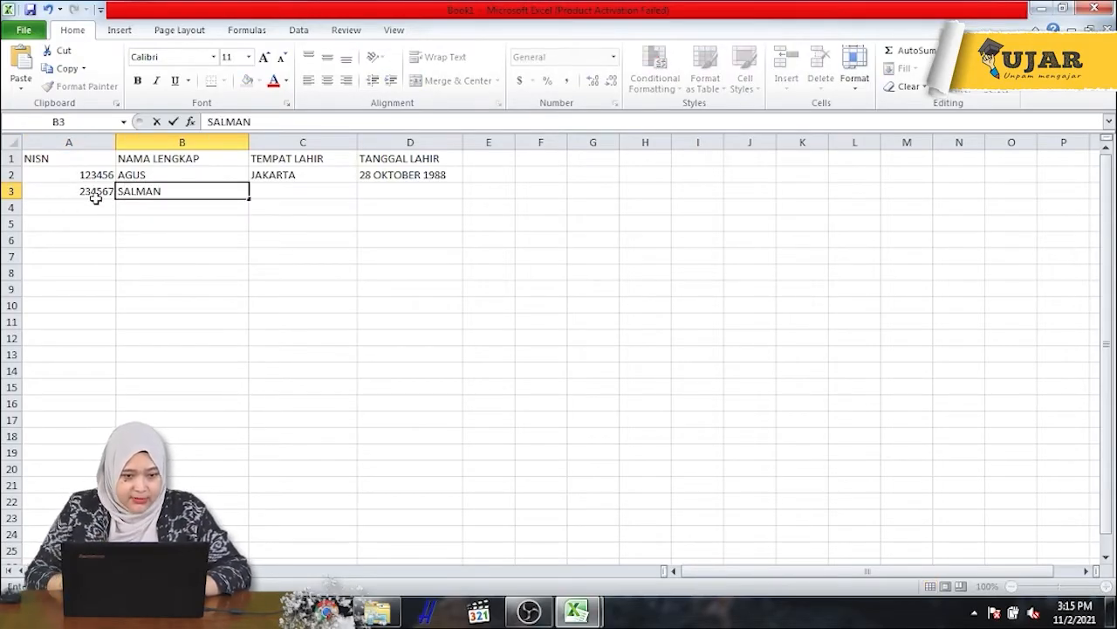
key(Tab)
text(BANDUG)
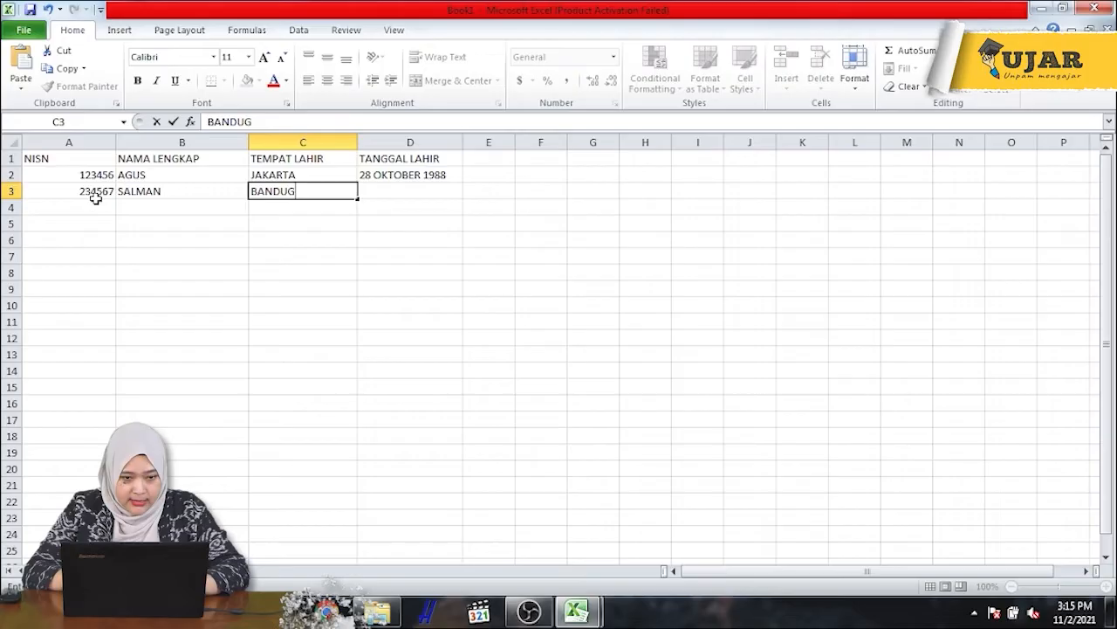
key(BackSpace)
text(NG)
key(Tab)
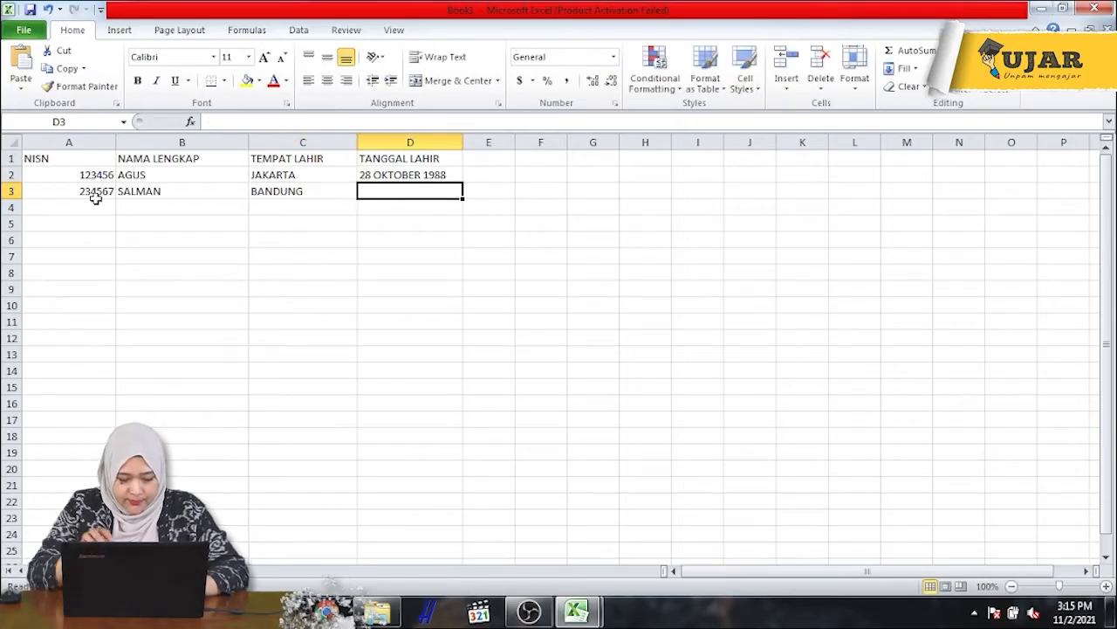
text(17 MARE)
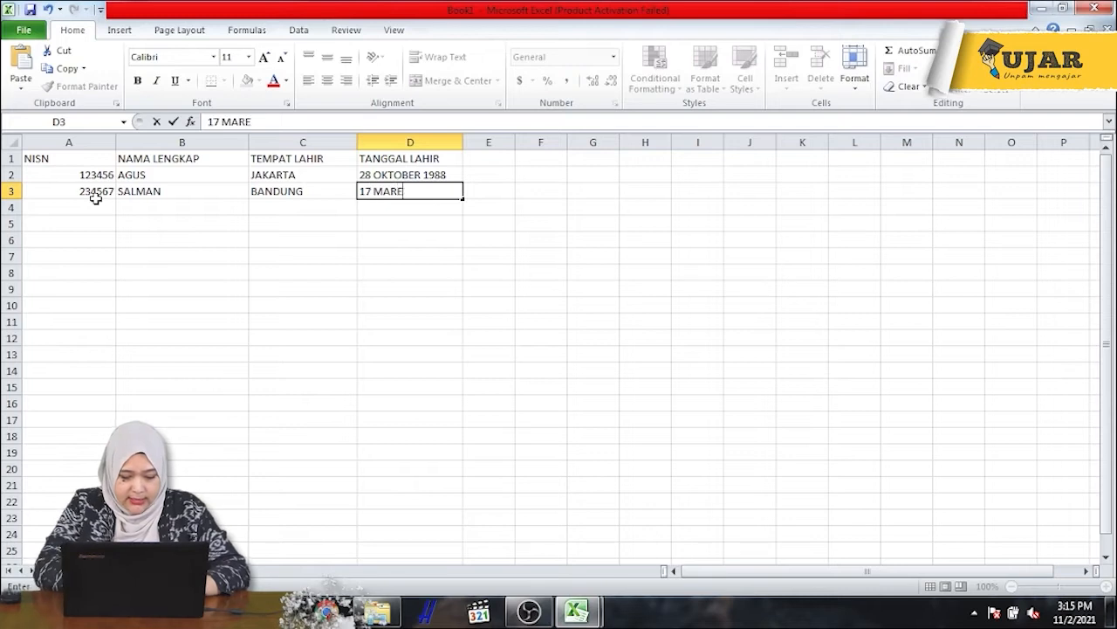
text(T 1989)
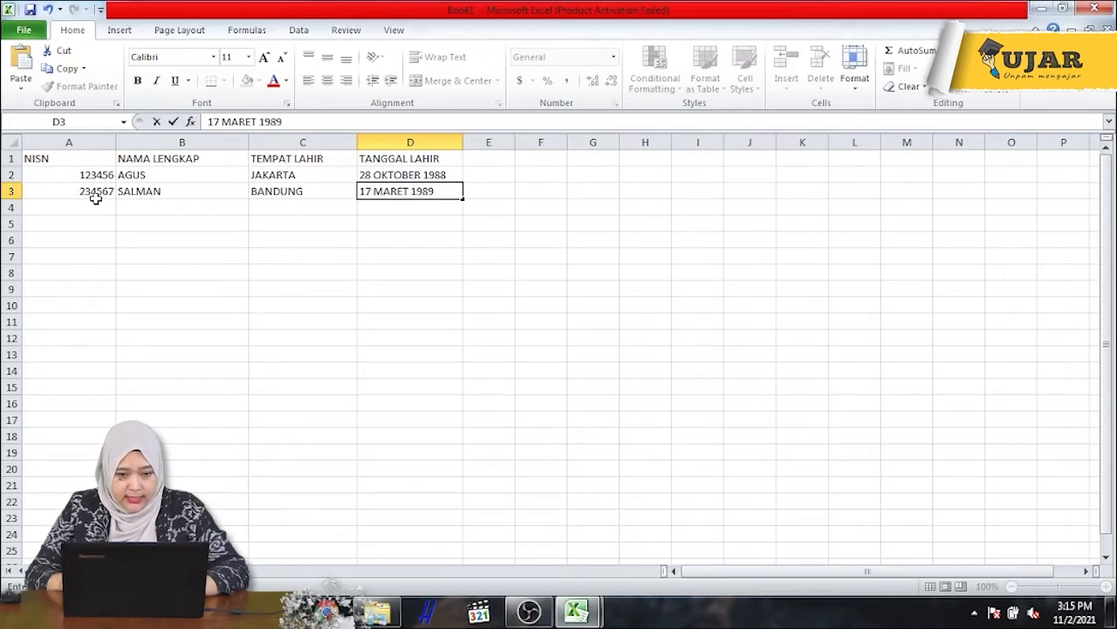
key(Return)
Fill row 4 with the third student's NISN, full name, birthplace YOGYAKARTA and date of birth, finishing in cell A5.
click(97, 202)
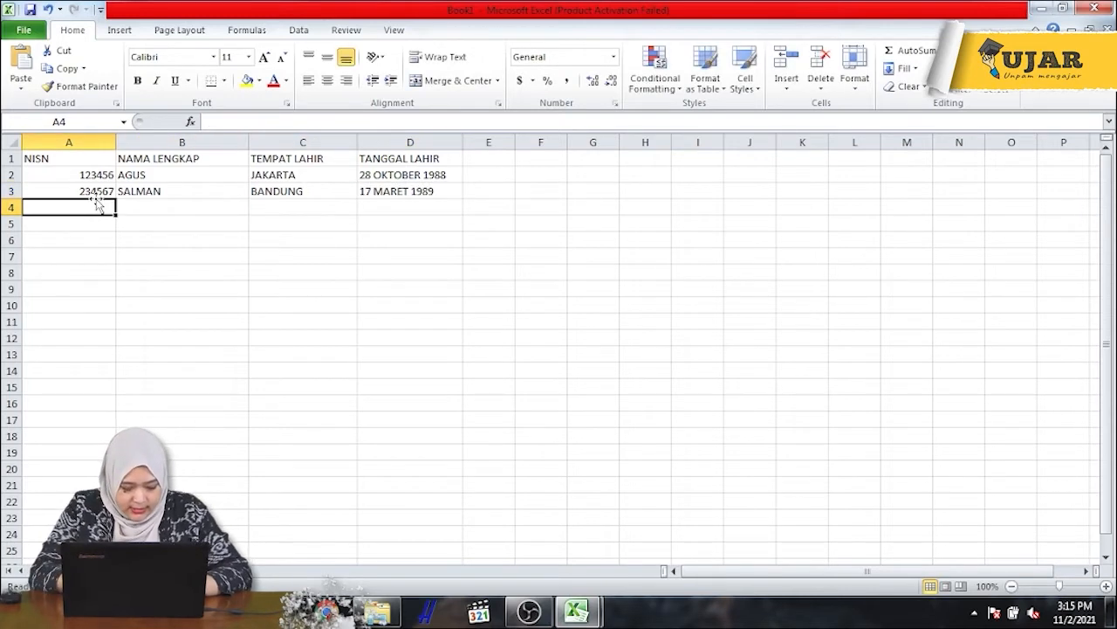
text(345678)
key(Tab)
text(LUTFI)
key(Tab)
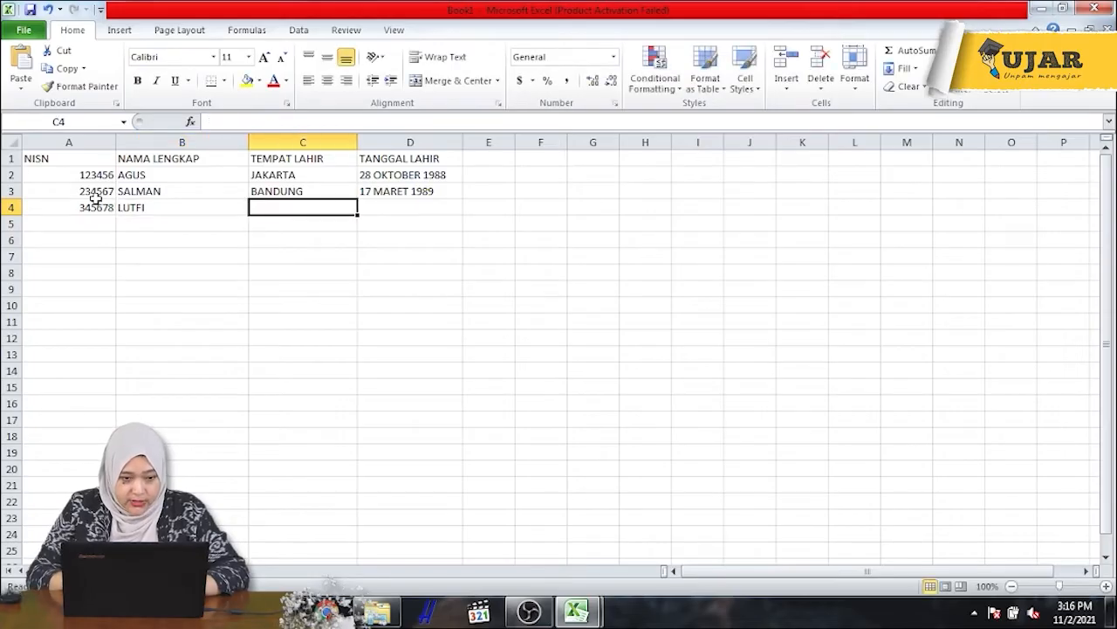
text(YOGYAKARTA)
key(Tab)
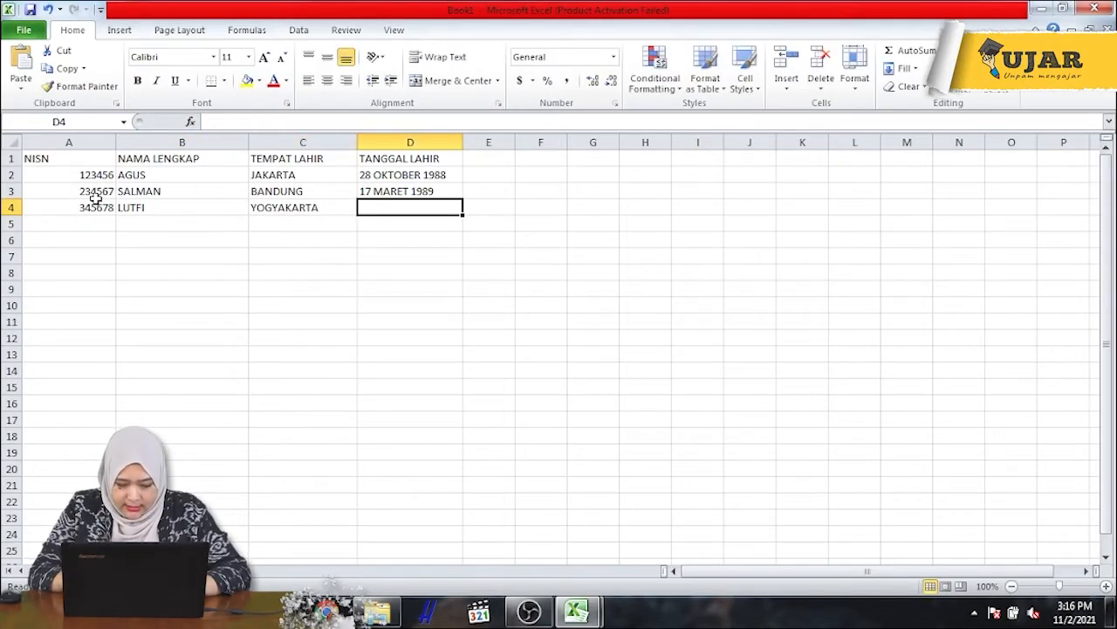
text(14)
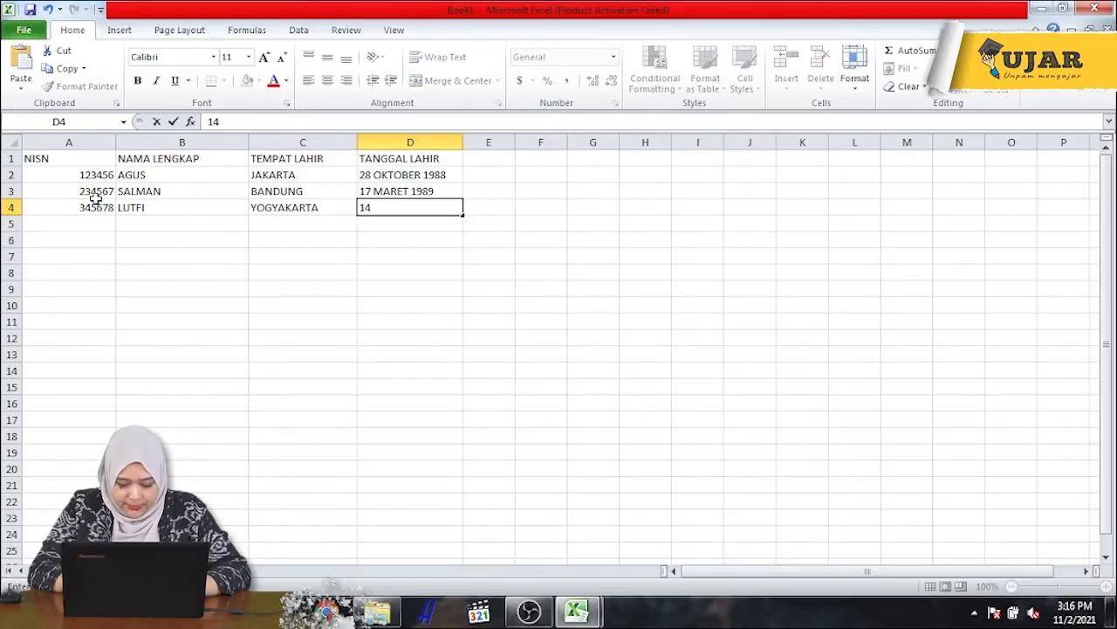
text( JULI 1990)
key(Return)
key(Left)
key(Left)
key(Left)
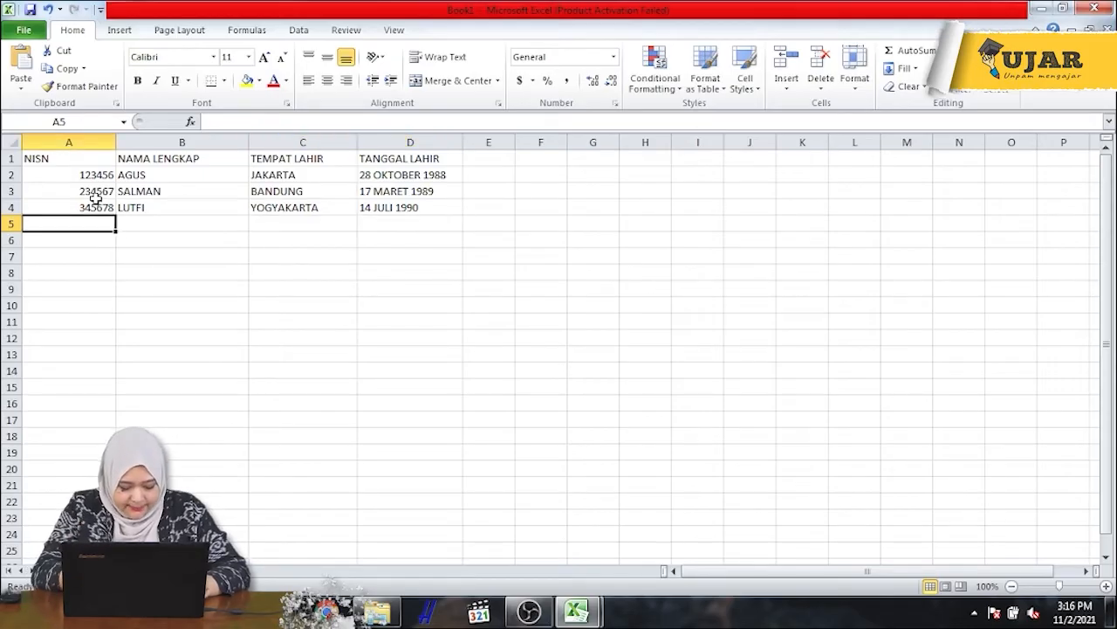
text(12345)
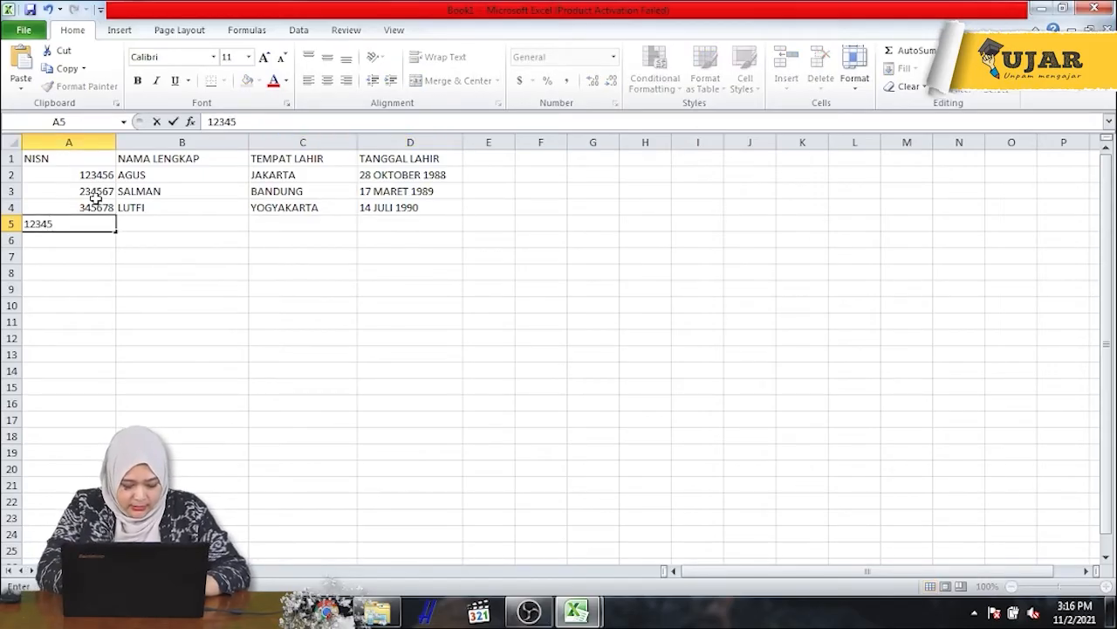
key(Right)
key(Left)
key(Delete)
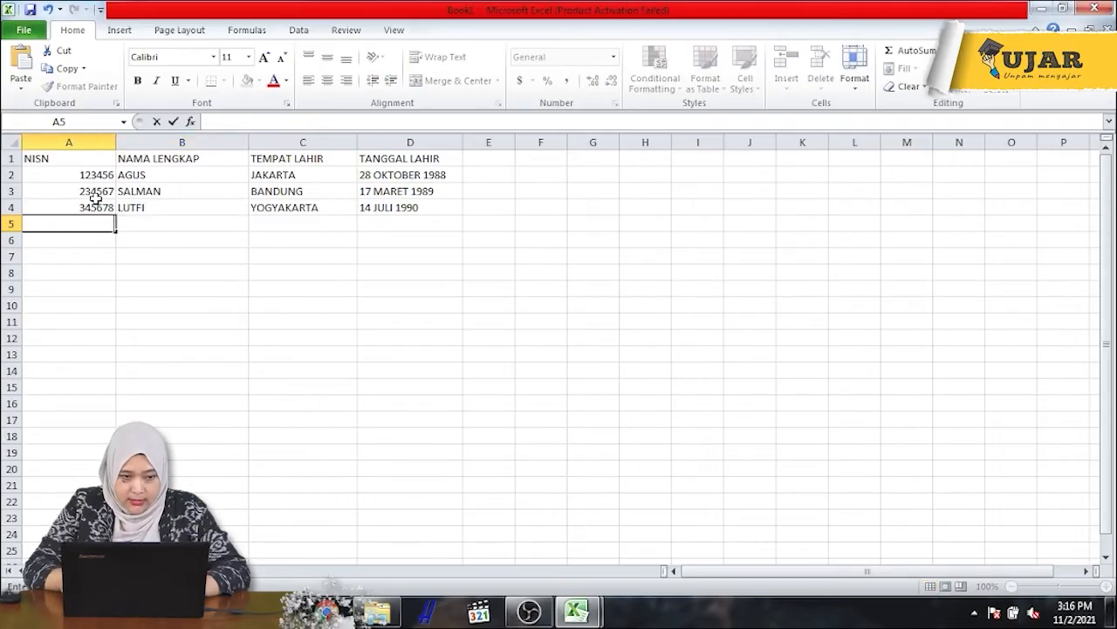
text('0123456)
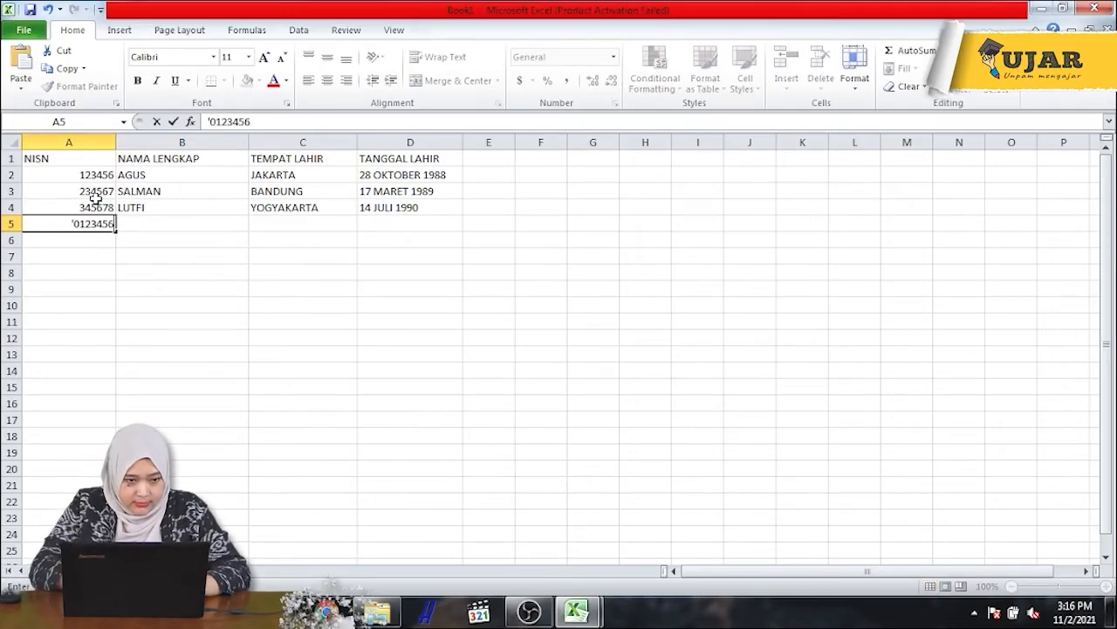
key(Right)
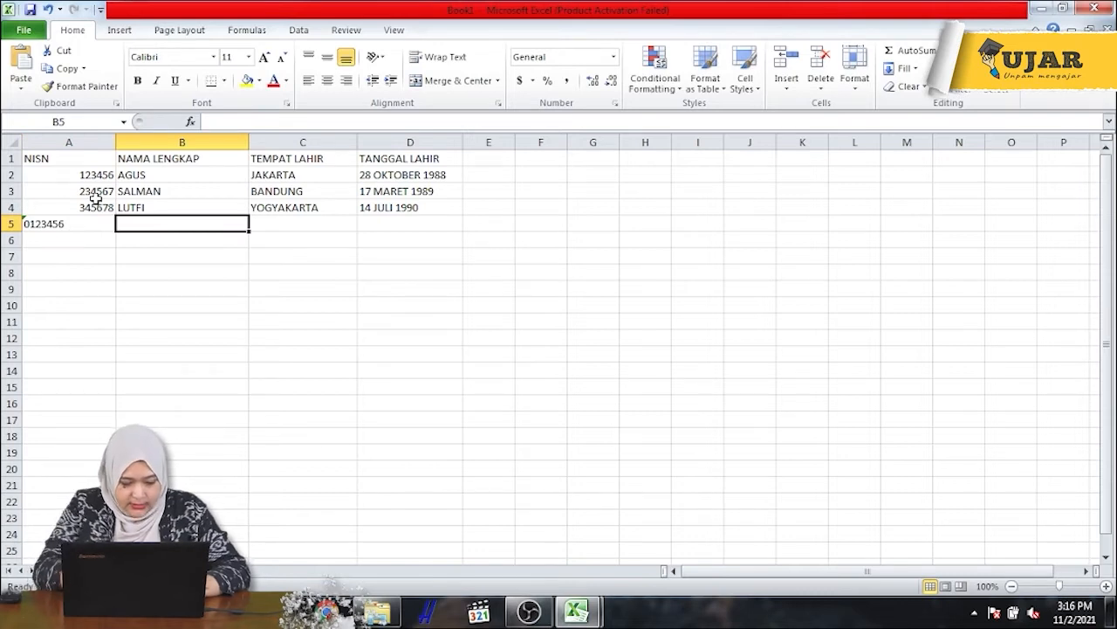
Enter the fourth student's full name in B5 and replace the NISN in A5 with a number without a leading zero.
text(ADAM)
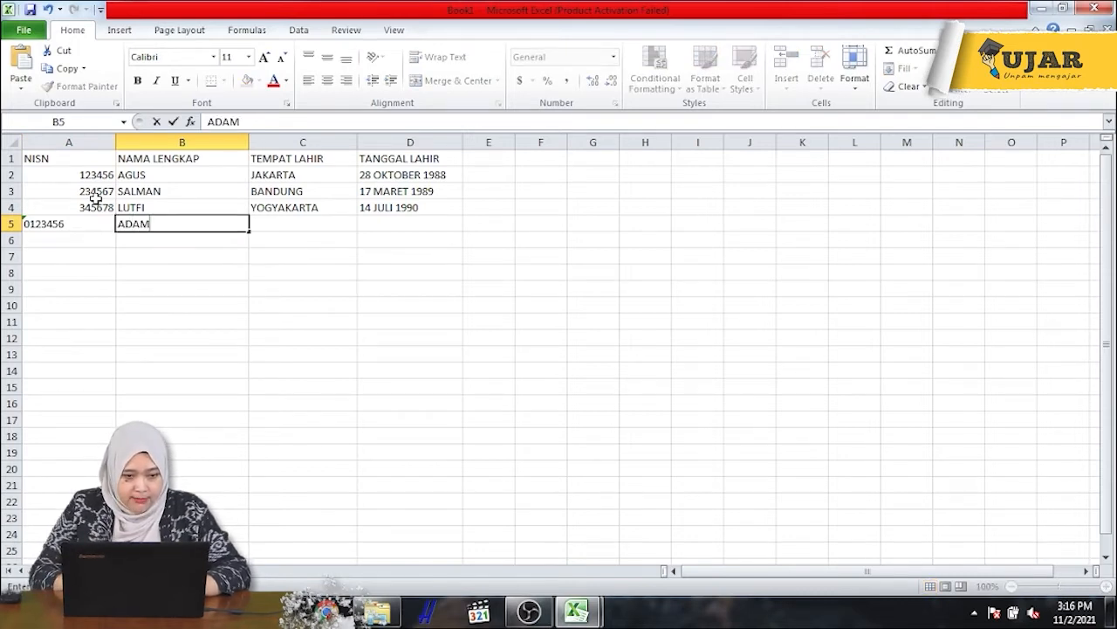
key(Right)
key(Left)
key(Left)
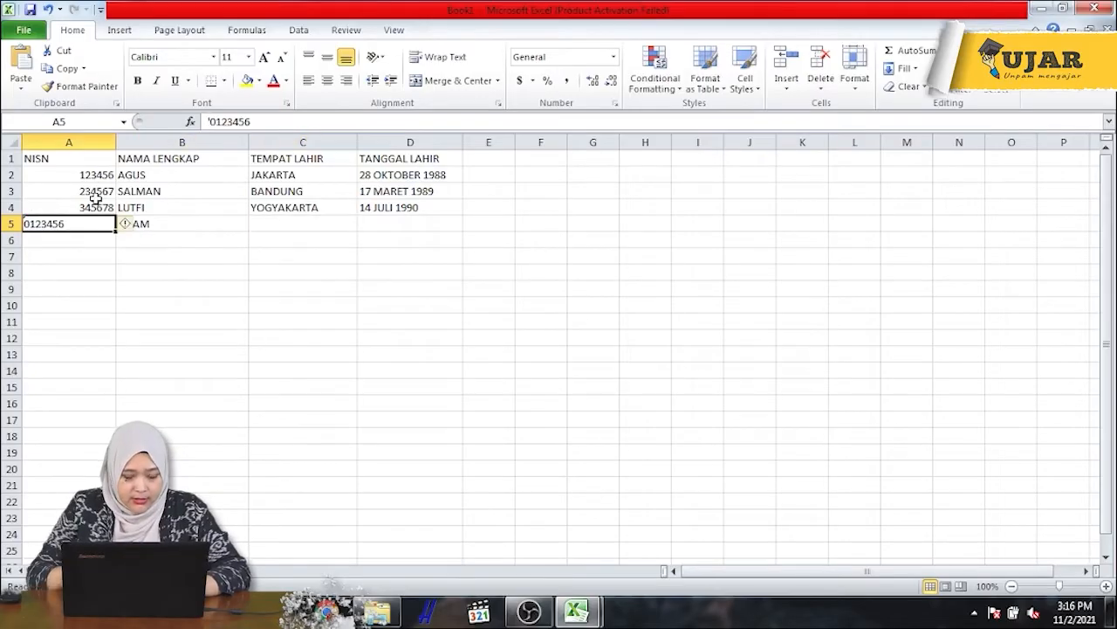
key(BackSpace)
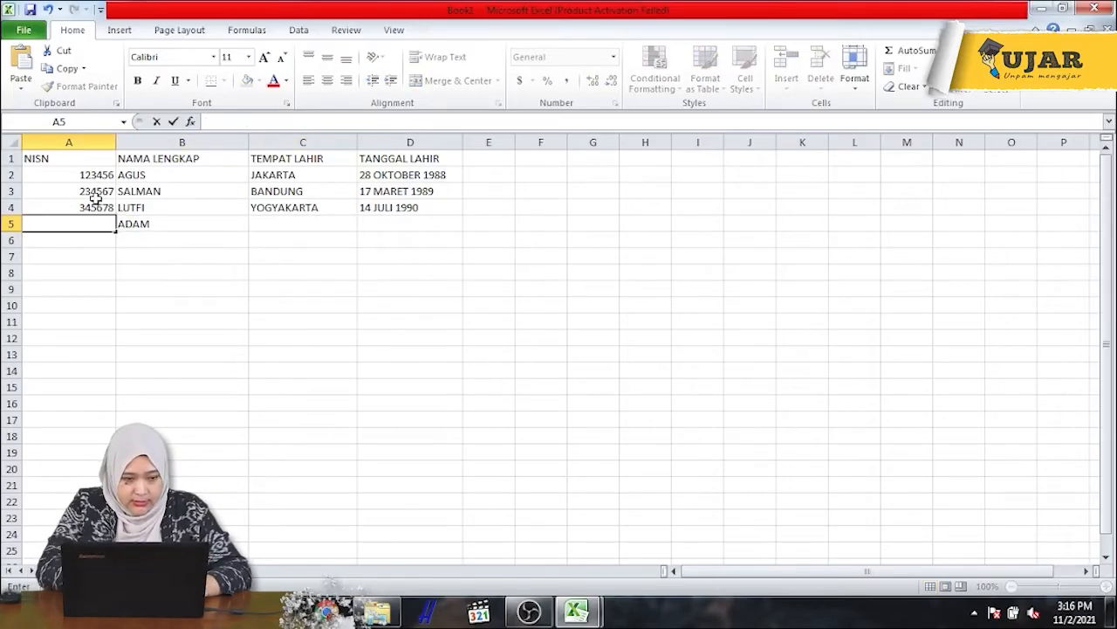
text(4)
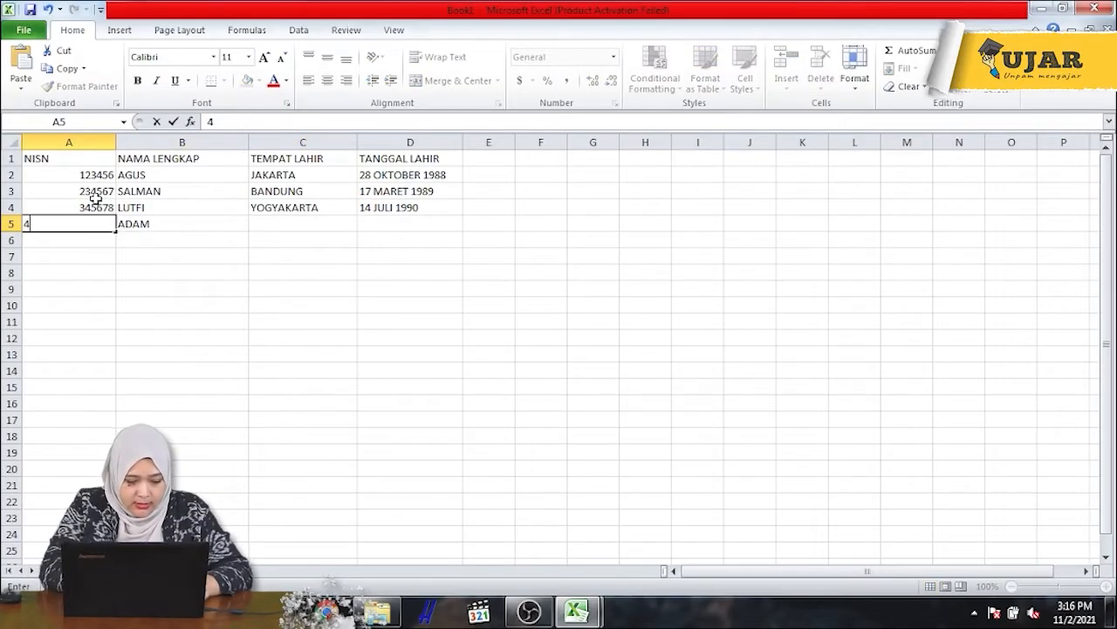
text(56789)
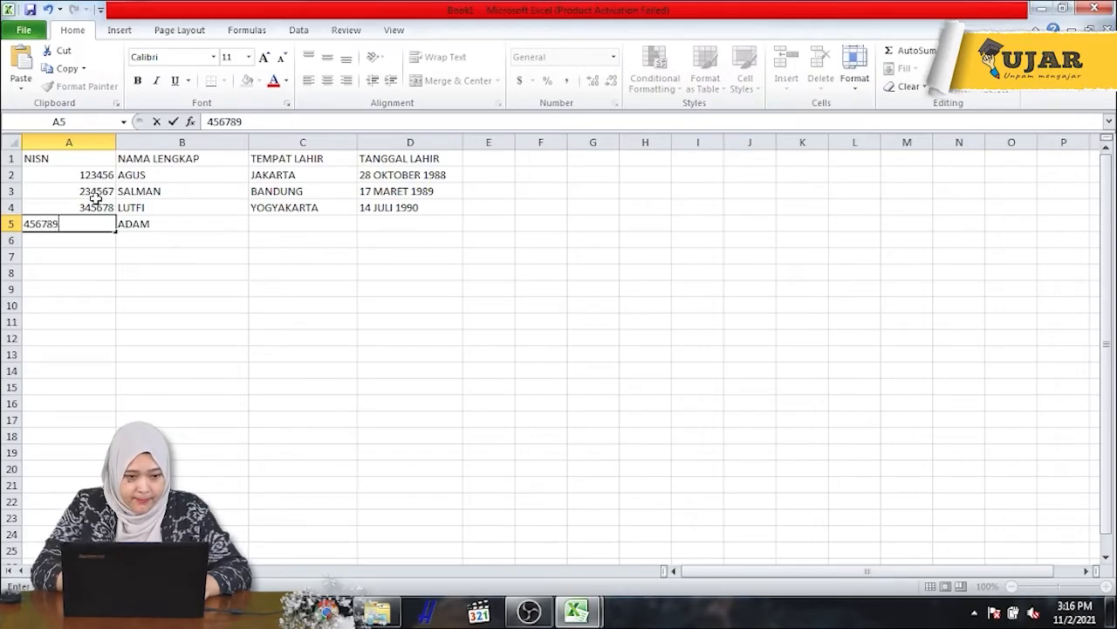
key(Right)
key(Right)
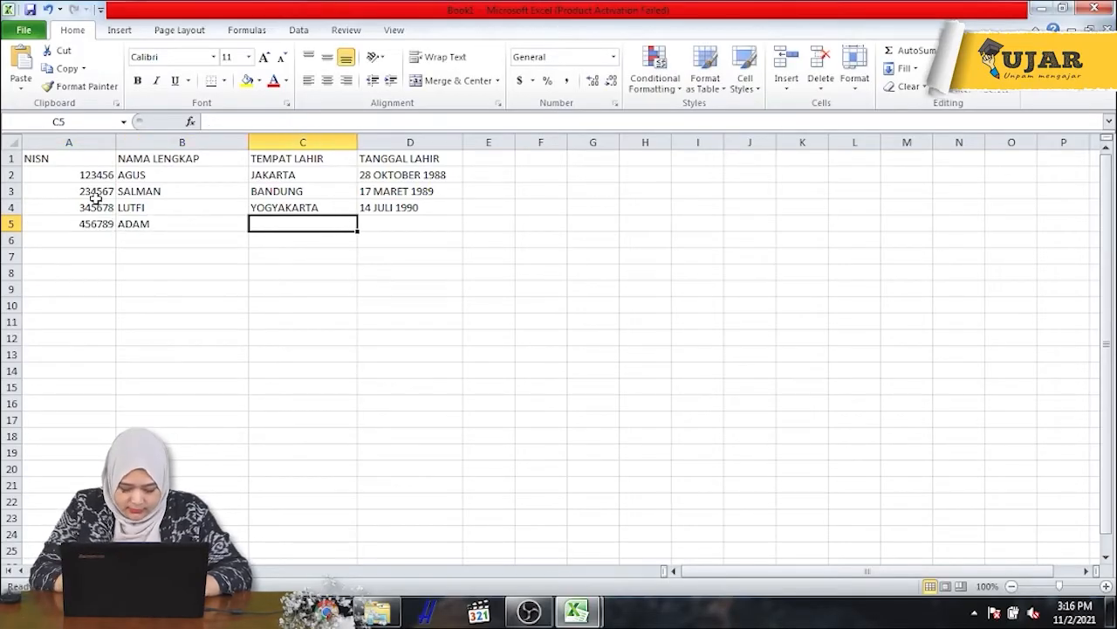
Complete row 5 with birthplace BALI and the student's date of birth, finishing in cell A6.
text(BALI)
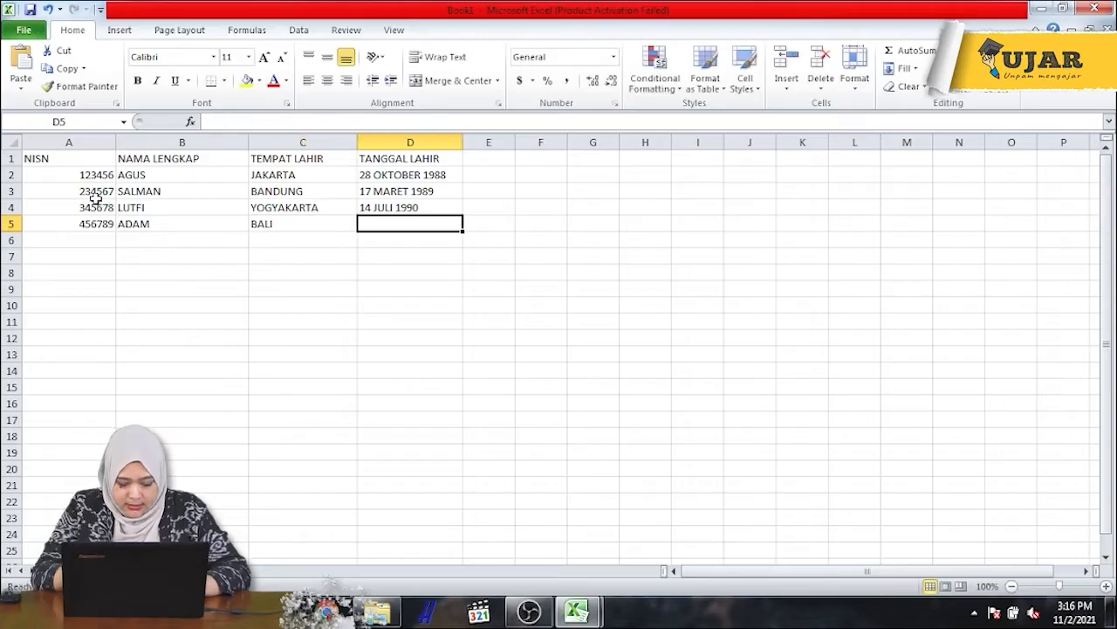
text(20 JUNI 1990)
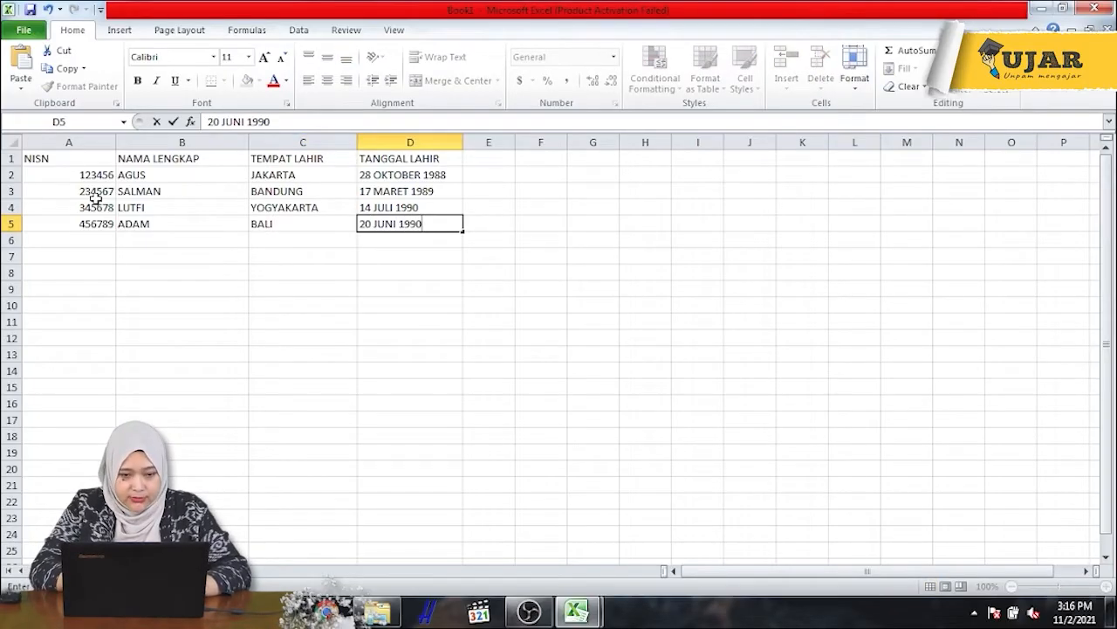
key(Return)
key(Left)
key(Left)
key(Left)
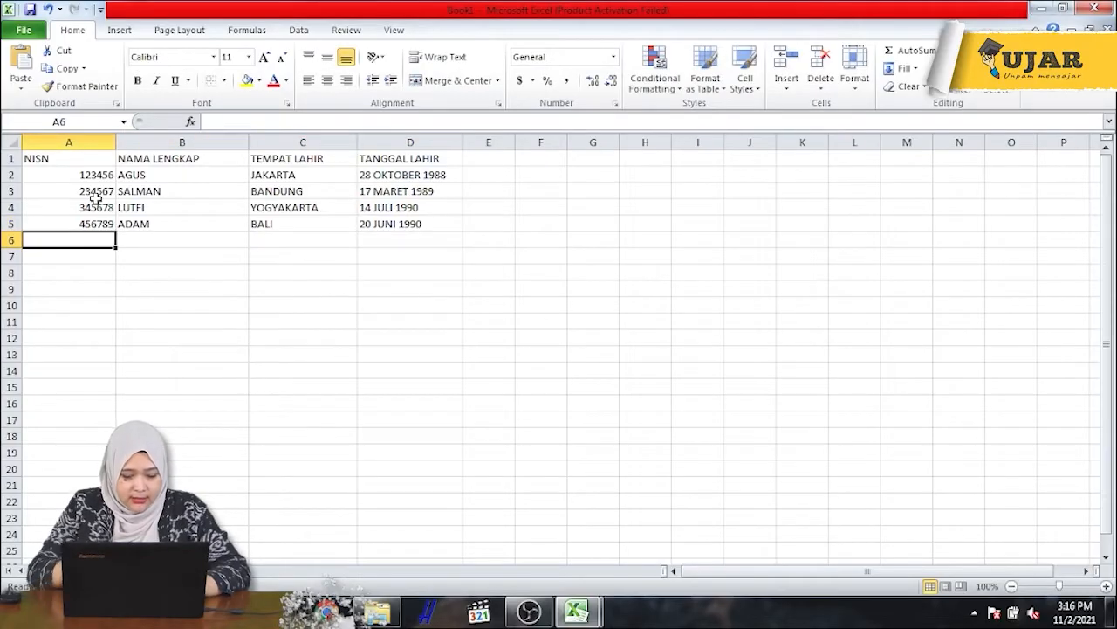
Fill row 6 with the fifth student's six-digit NISN, full name, birthplace MAKASSAR and date of birth.
text(5678910)
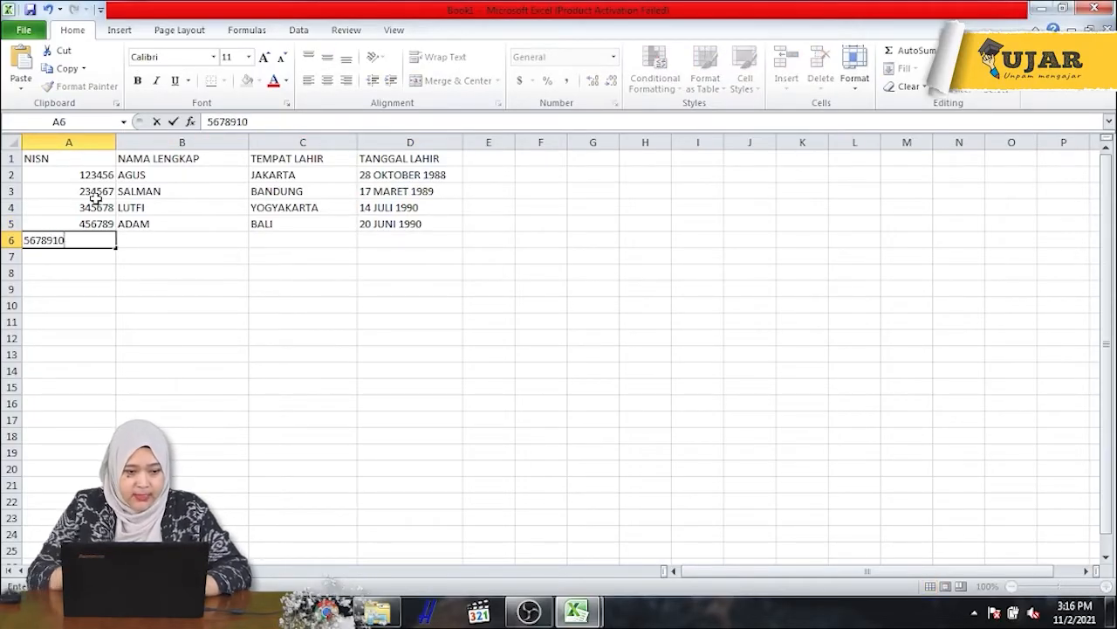
key(Tab)
key(Left)
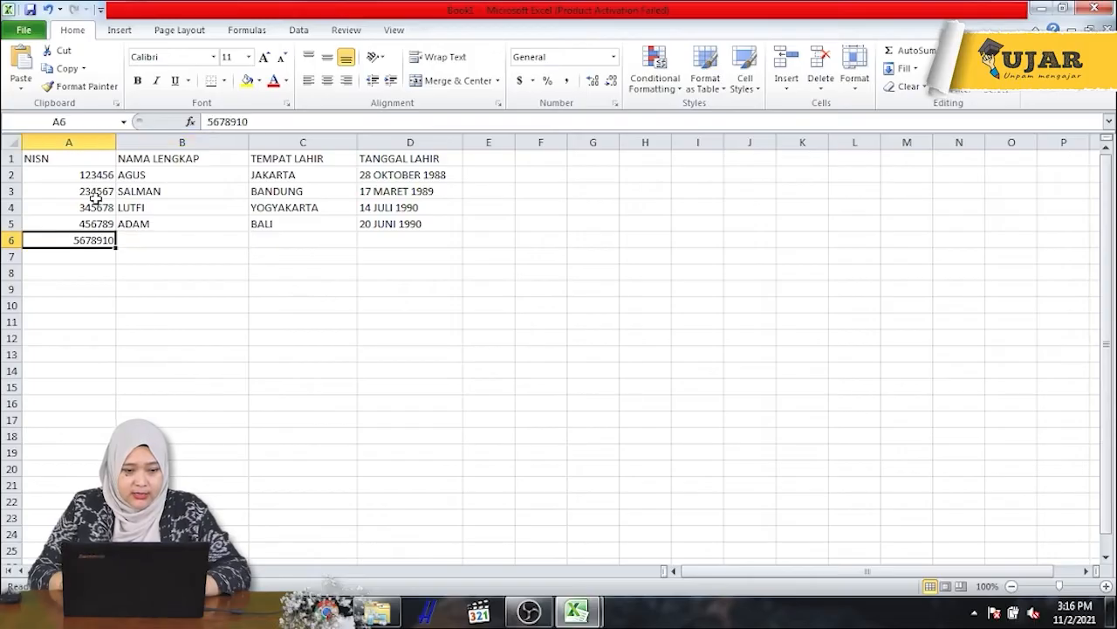
click(295, 125)
key(BackSpace)
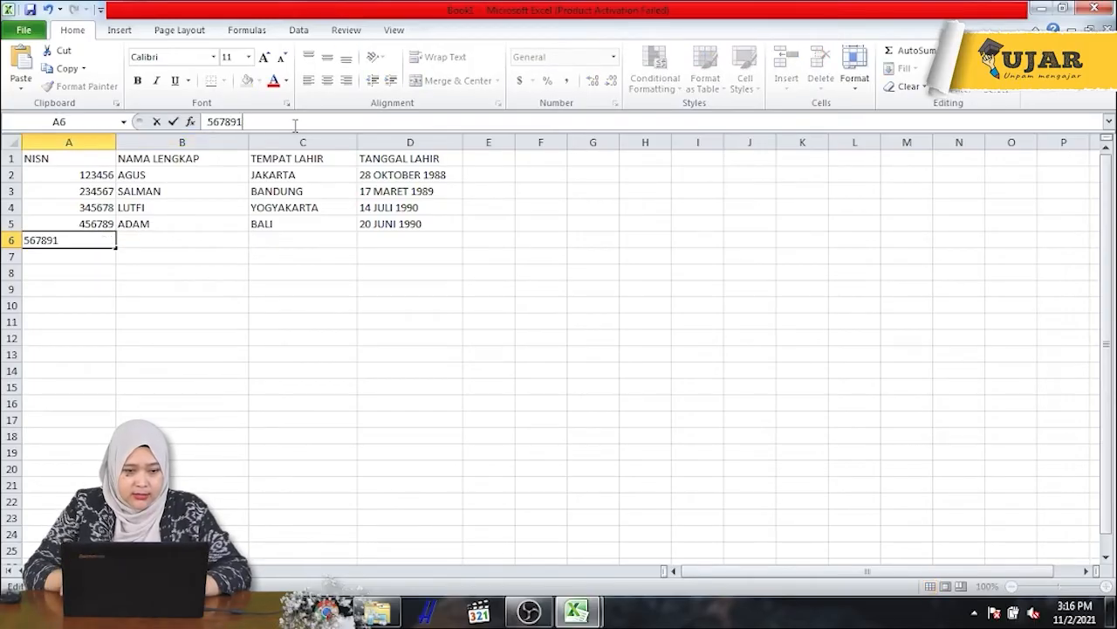
click(214, 234)
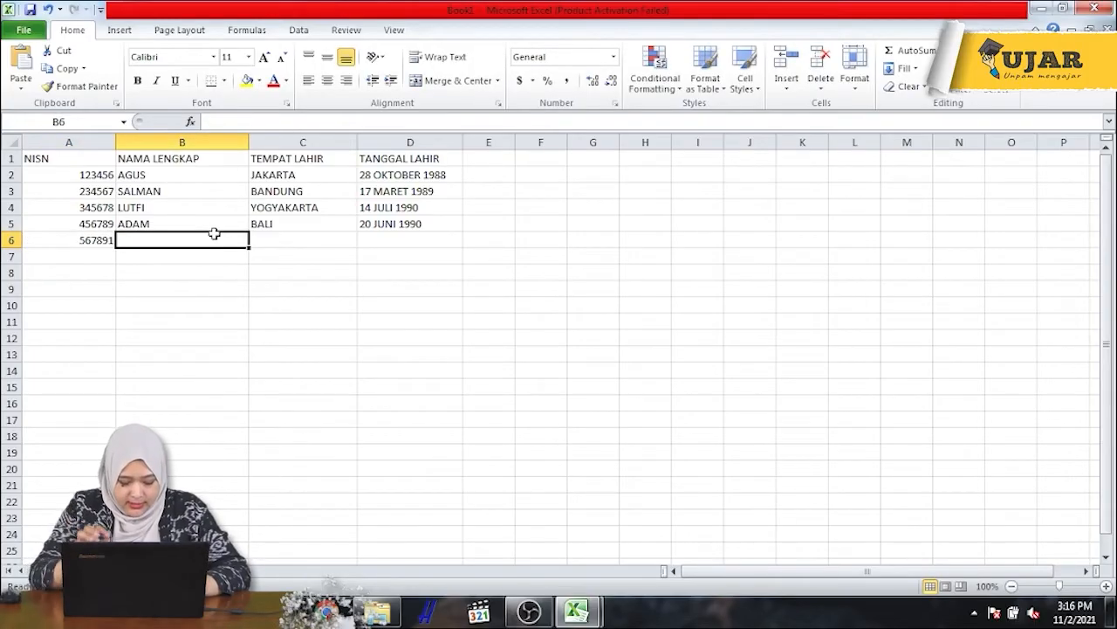
text(JUNA)
key(Tab)
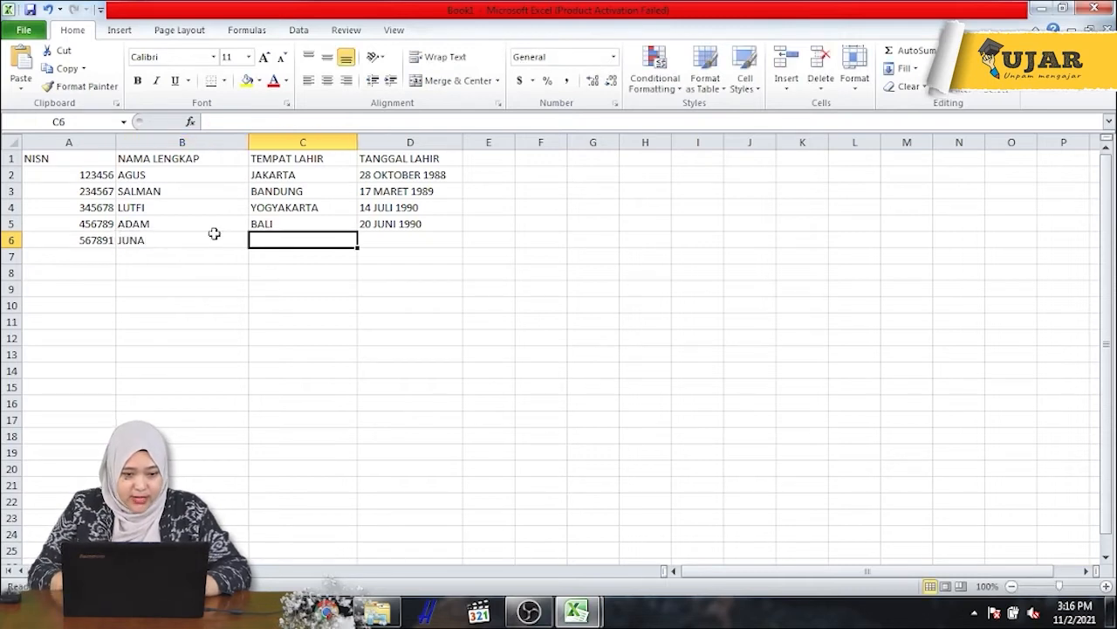
text(MAKASSAR)
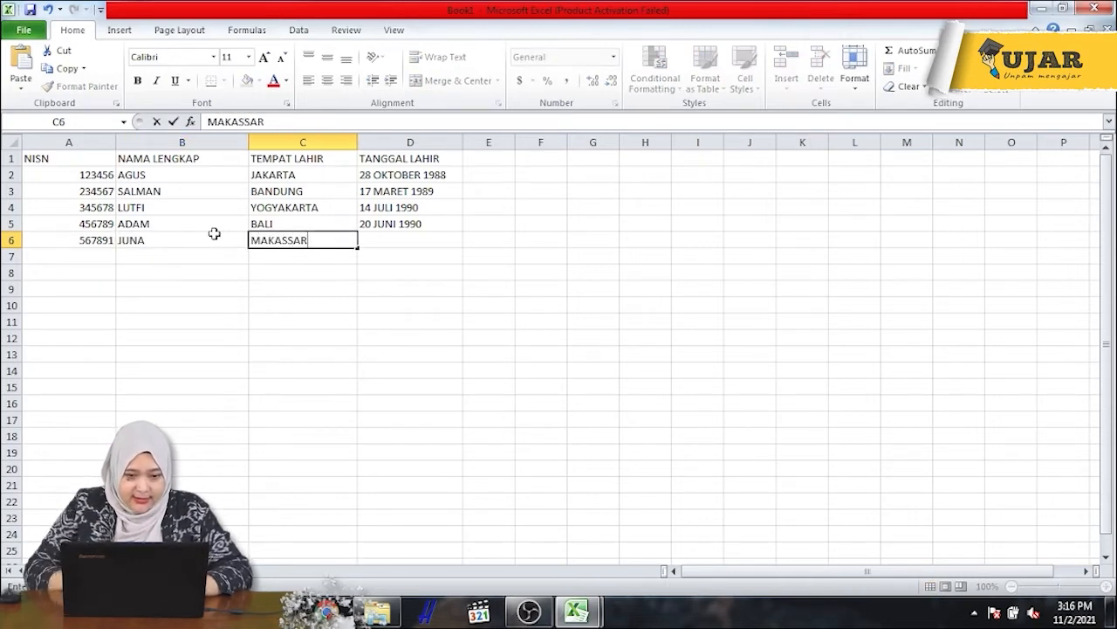
key(Tab)
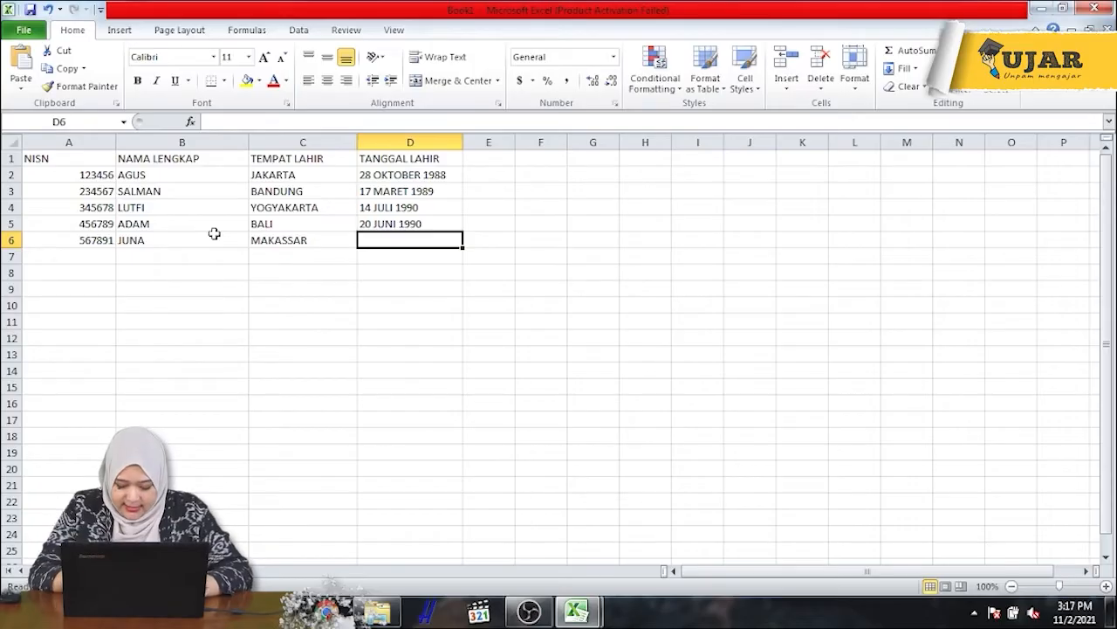
text(15 AGUSTUS 1989)
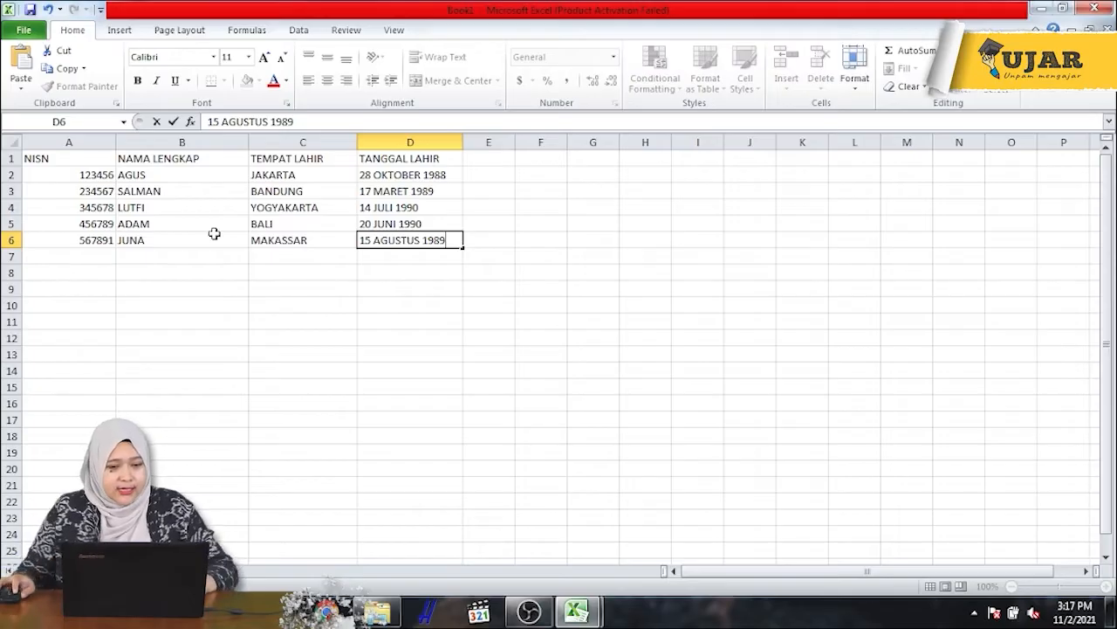
Apply All Borders to the whole student table, A1:D6.
drag(82, 158, 404, 242)
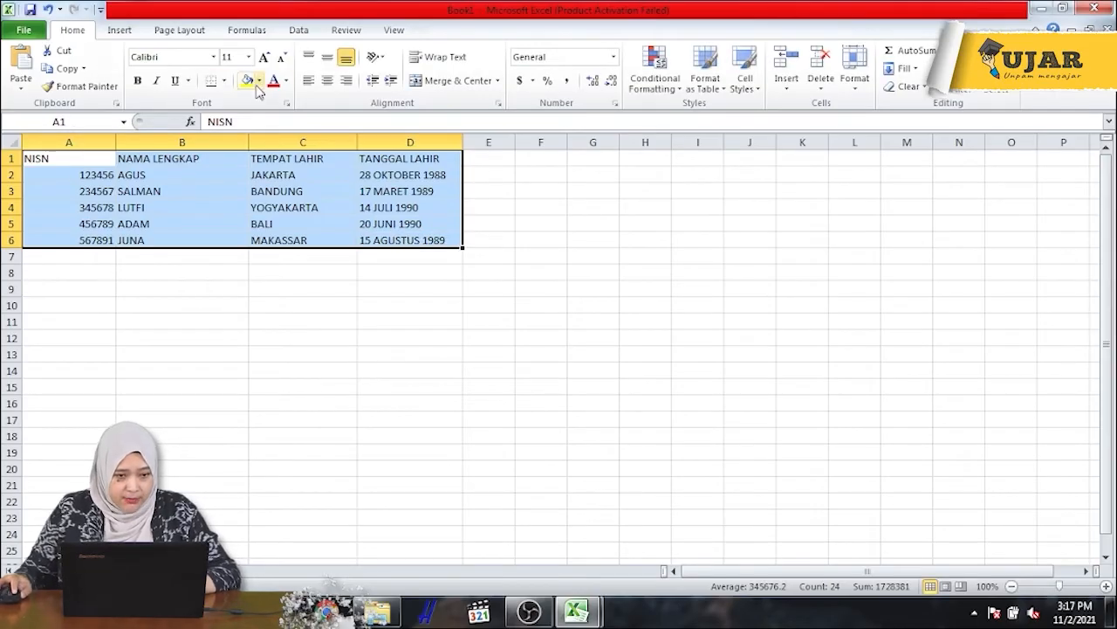
click(226, 83)
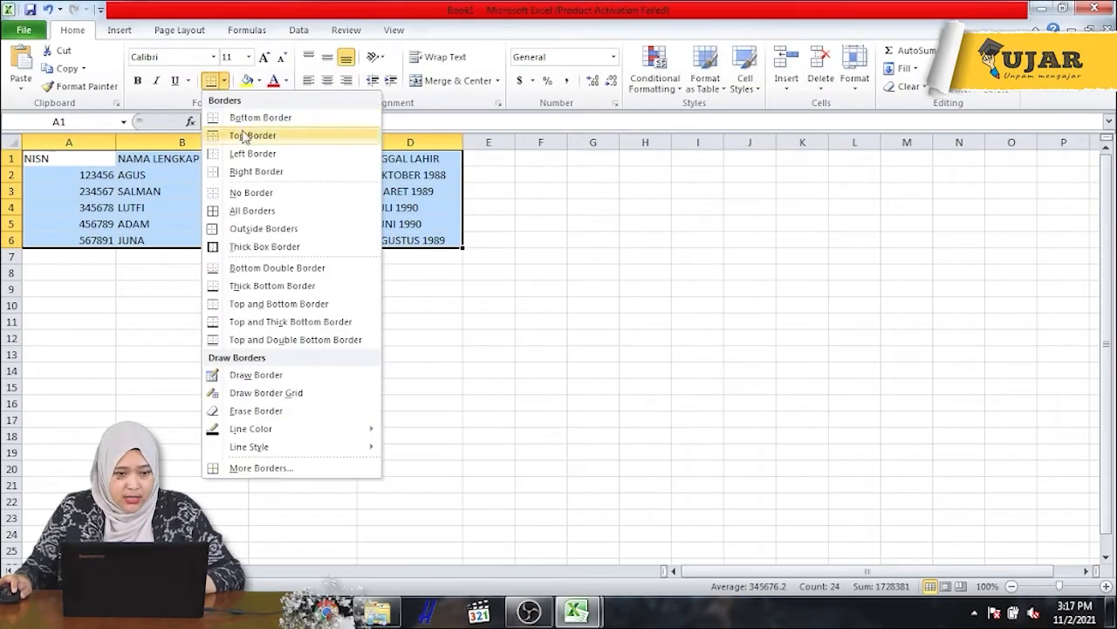
click(262, 209)
Centre the headings in A1:D1 horizontally and vertically and make them bold.
drag(77, 159, 361, 155)
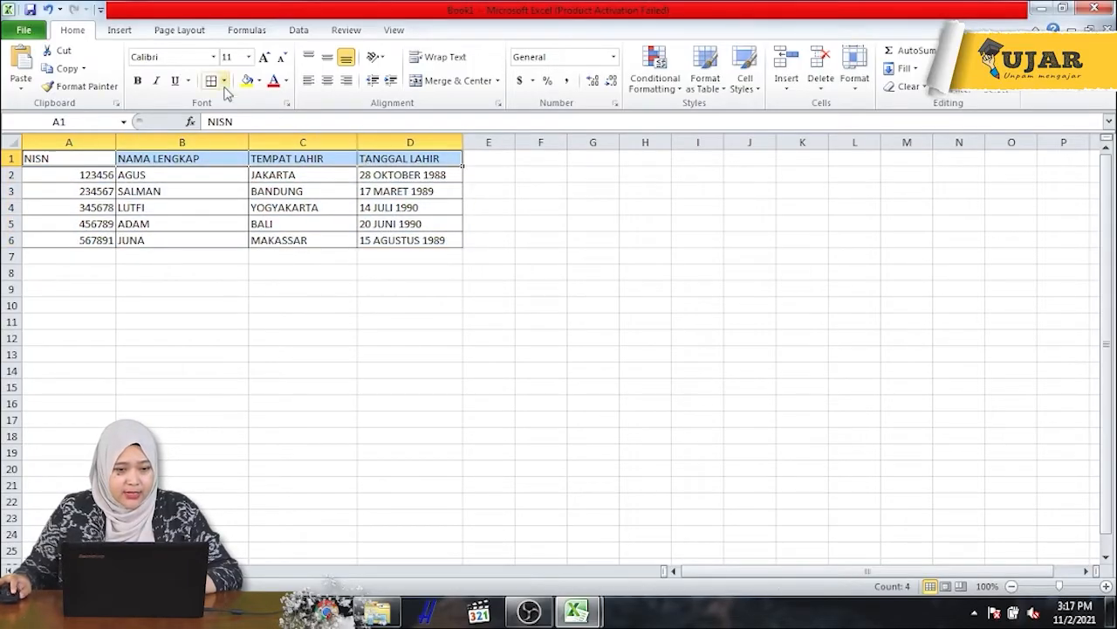
click(326, 80)
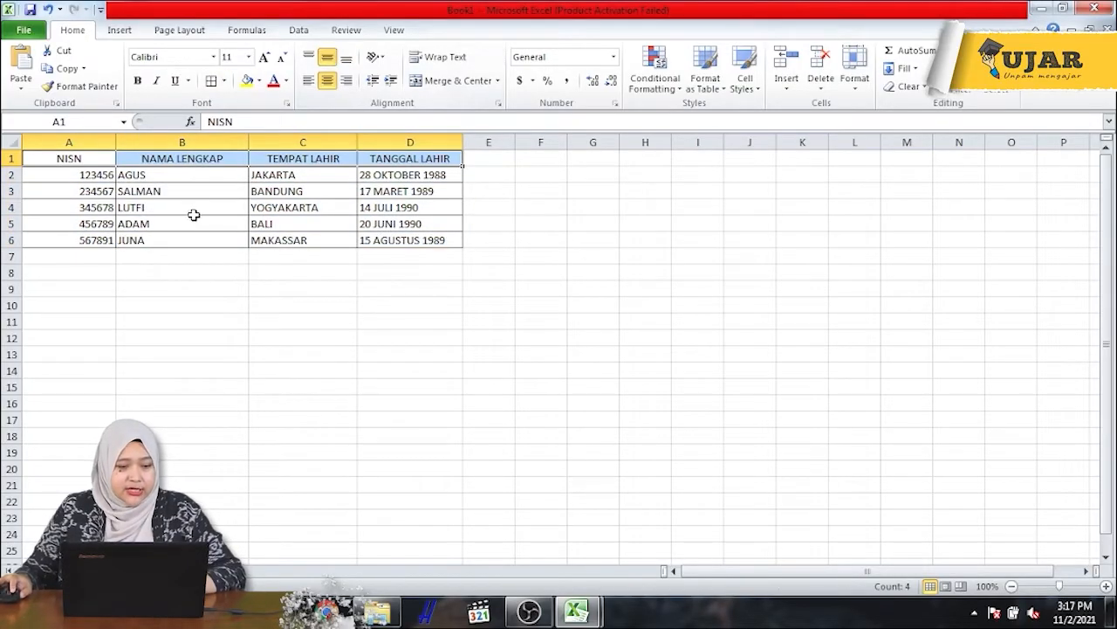
click(82, 183)
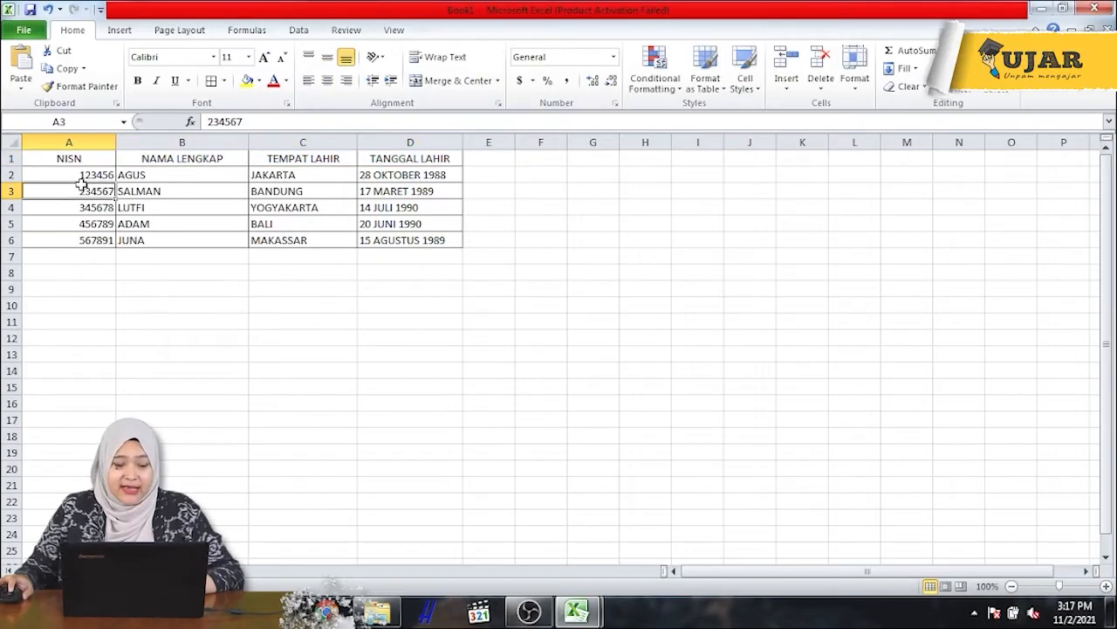
drag(88, 161, 419, 158)
click(138, 81)
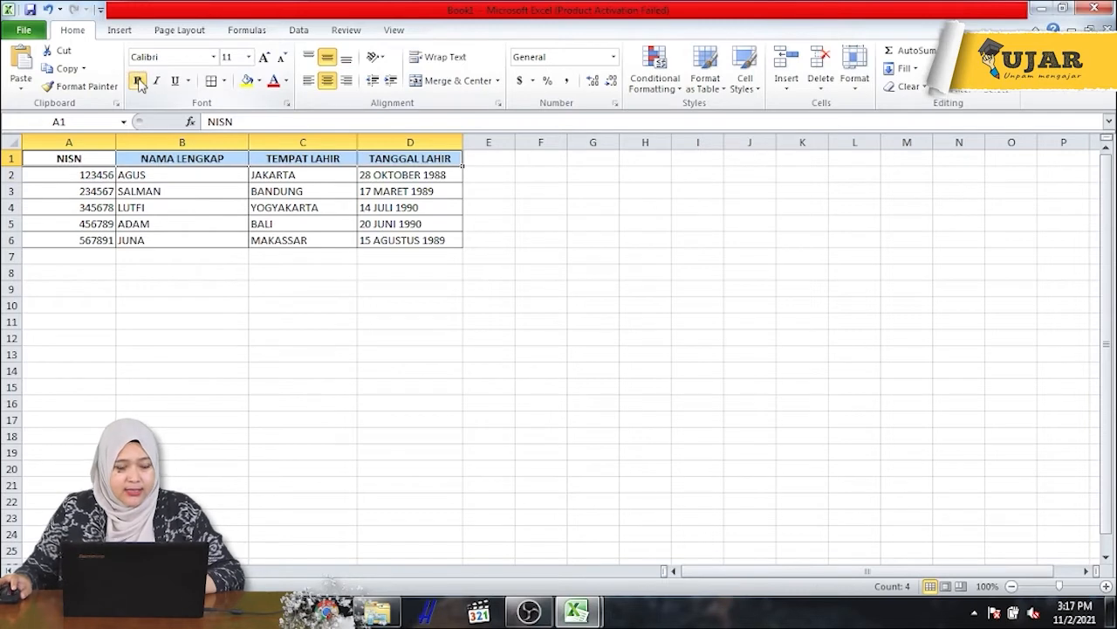
click(310, 222)
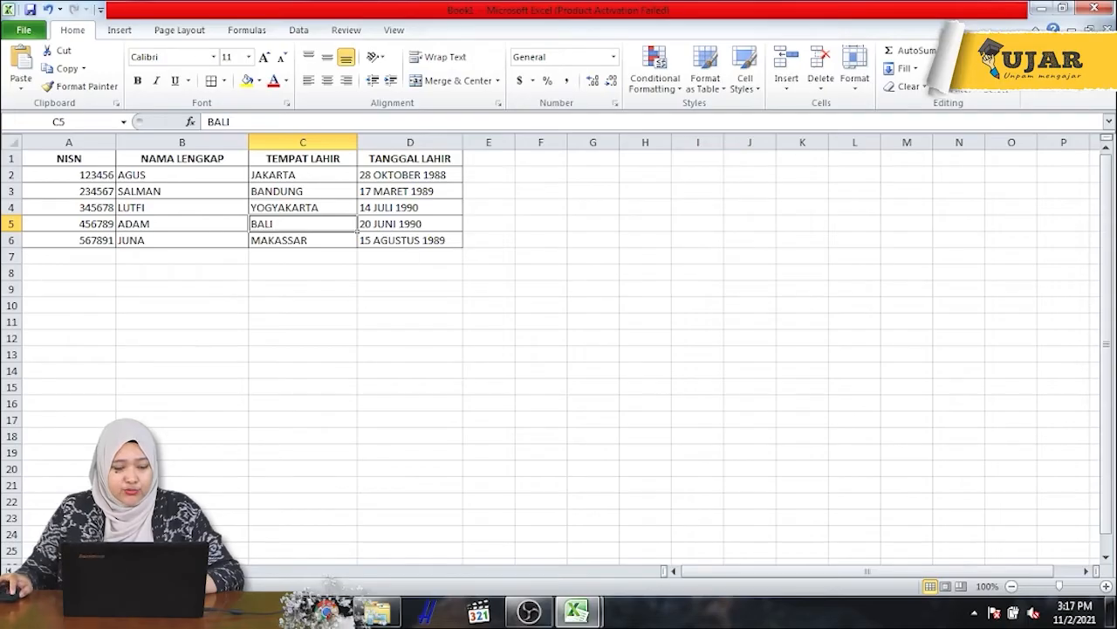
Switch to Word to check the student fields in the good-conduct letter, and return to the Book1 workbook in Excel.
mouse_move(305, 611)
click(318, 529)
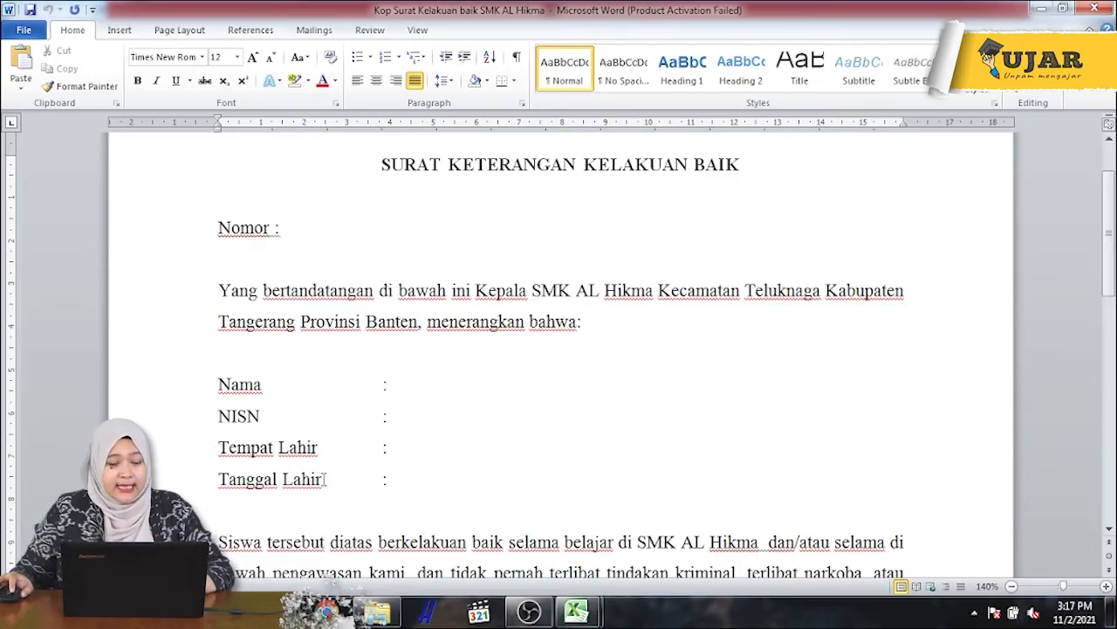
click(577, 611)
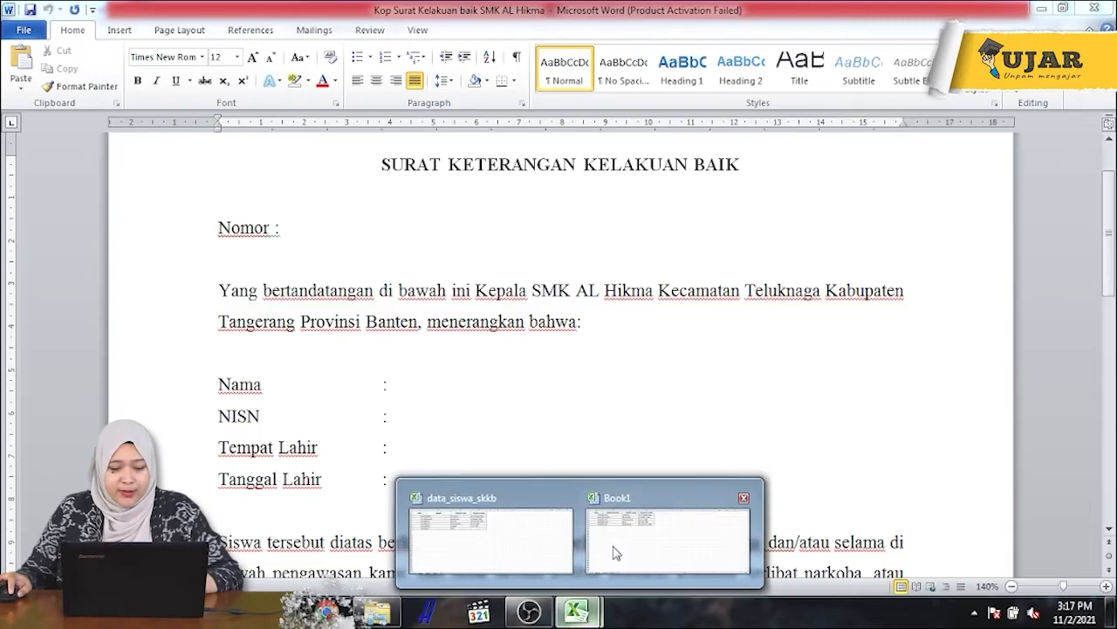
click(619, 542)
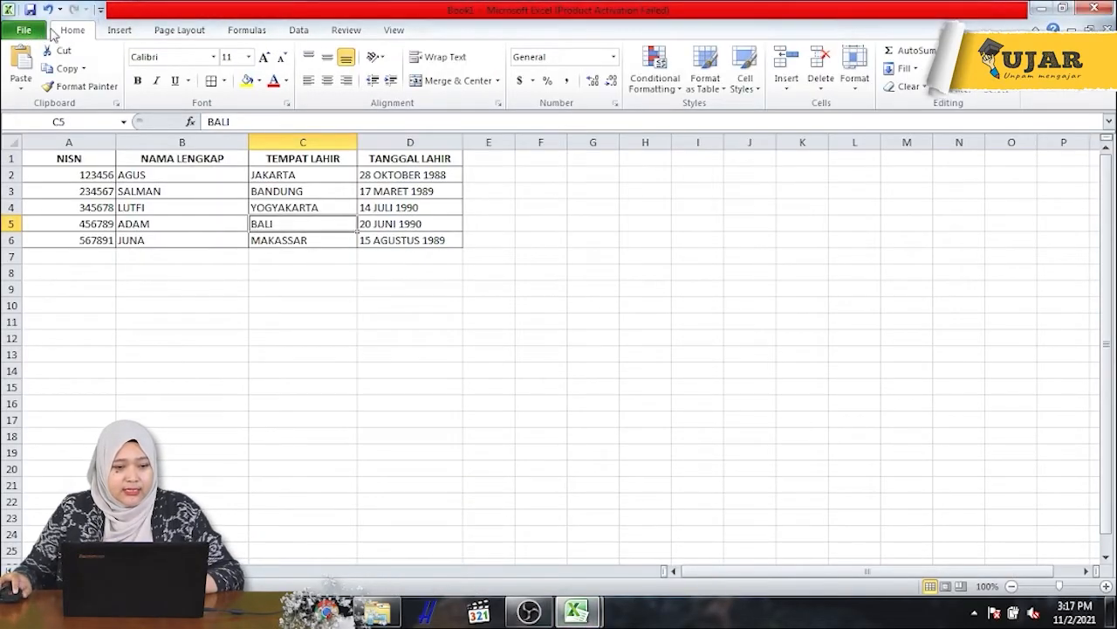
Start saving the workbook and browse to the SJTV\MAILMERGE folder on New Volume (E:) as its location.
click(33, 34)
key(Escape)
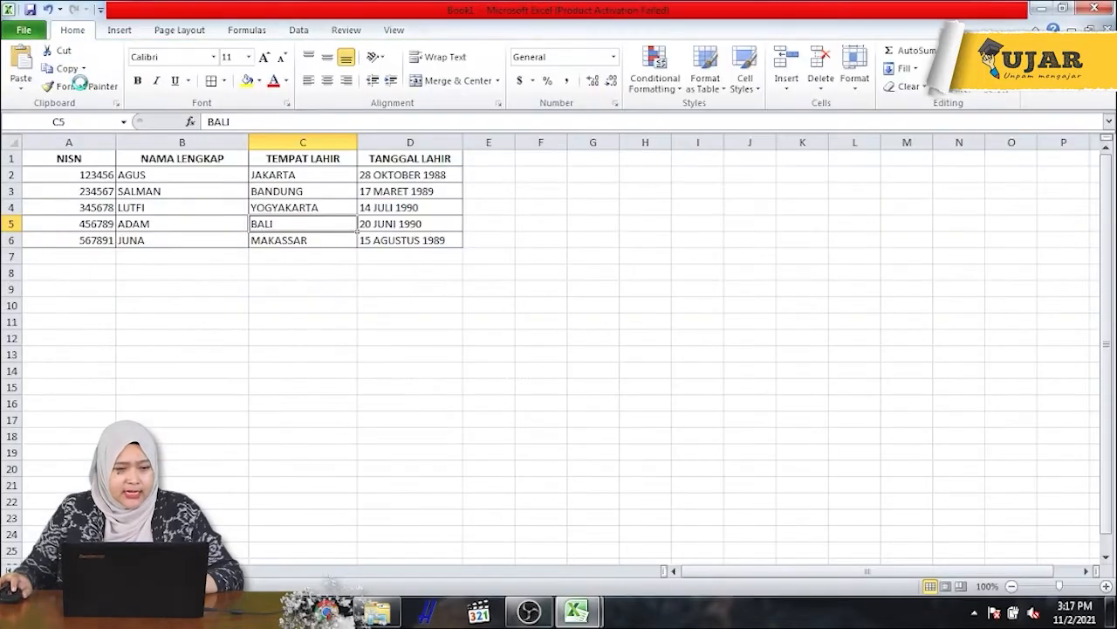
key(ctrl+s)
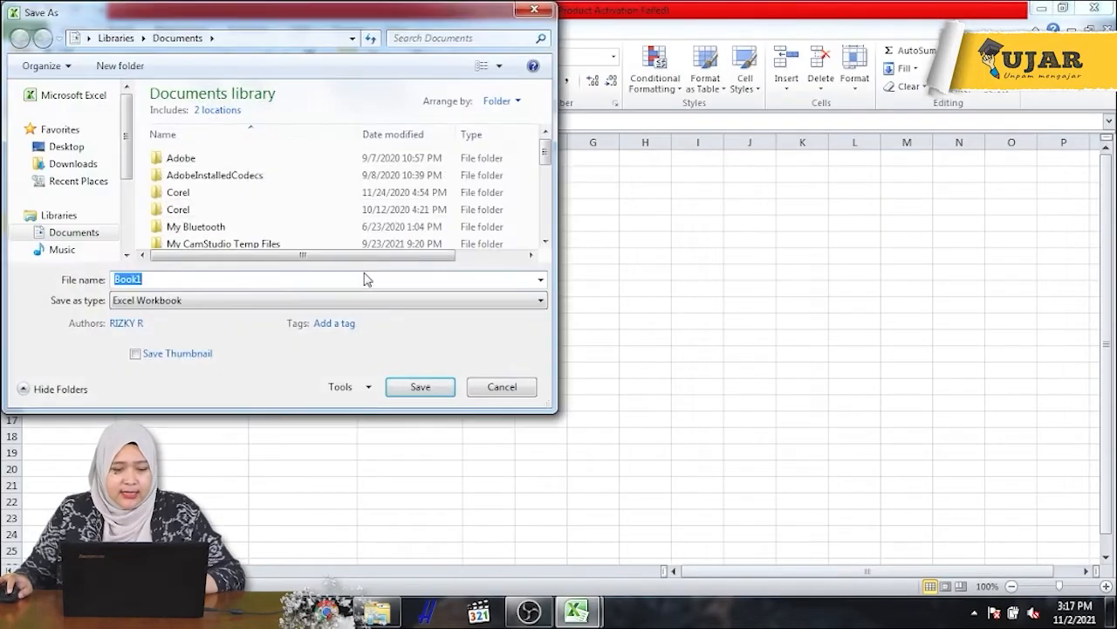
scroll(104, 192, down, 3)
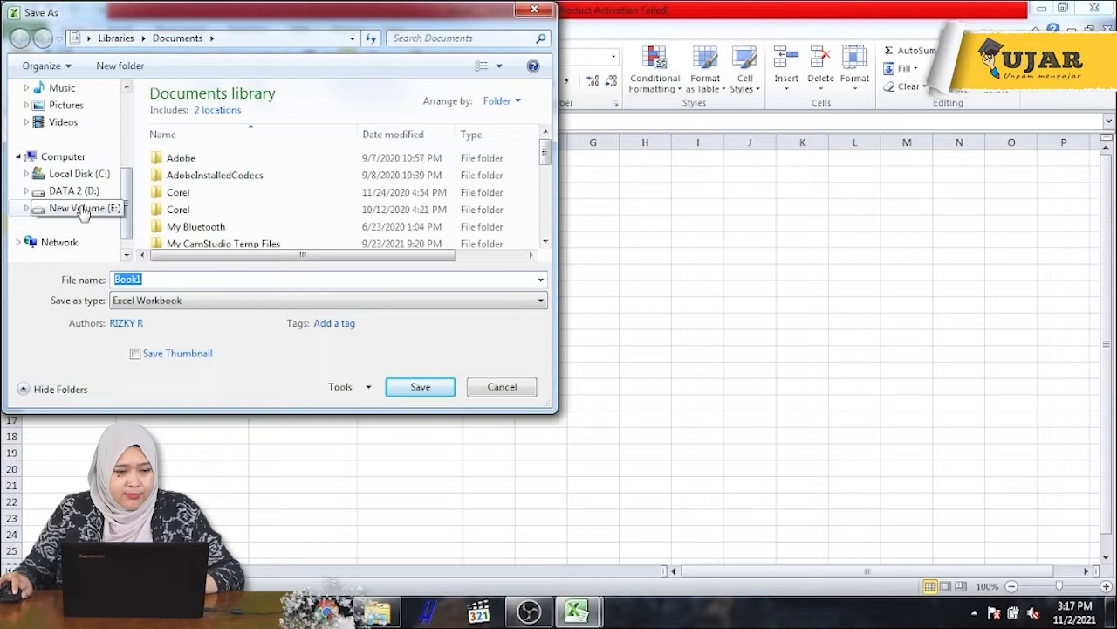
click(83, 210)
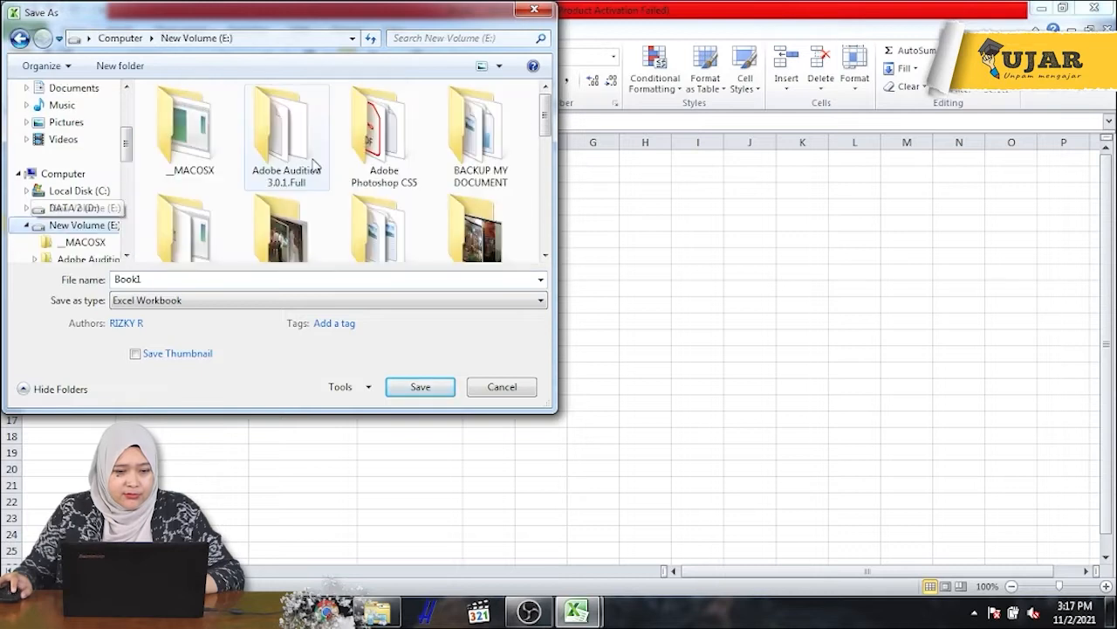
click(393, 226)
key(Return)
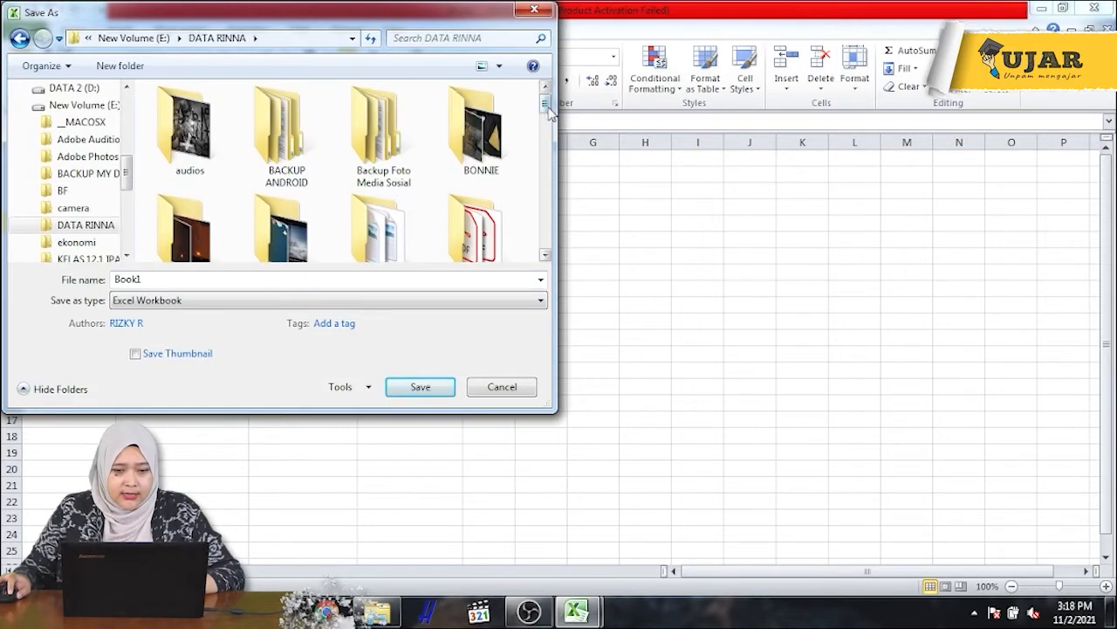
scroll(550, 140, down, 3)
drag(552, 140, 568, 209)
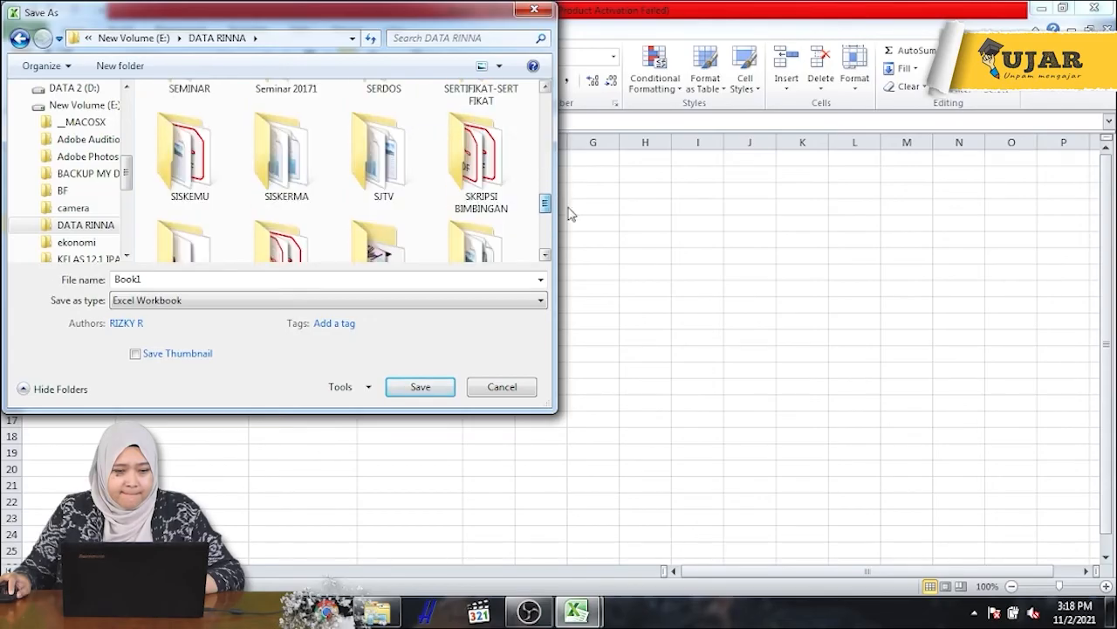
double_click(386, 158)
double_click(190, 112)
Name the workbook data_siswa and save it as an Excel Workbook in the MAILMERGE folder.
click(239, 277)
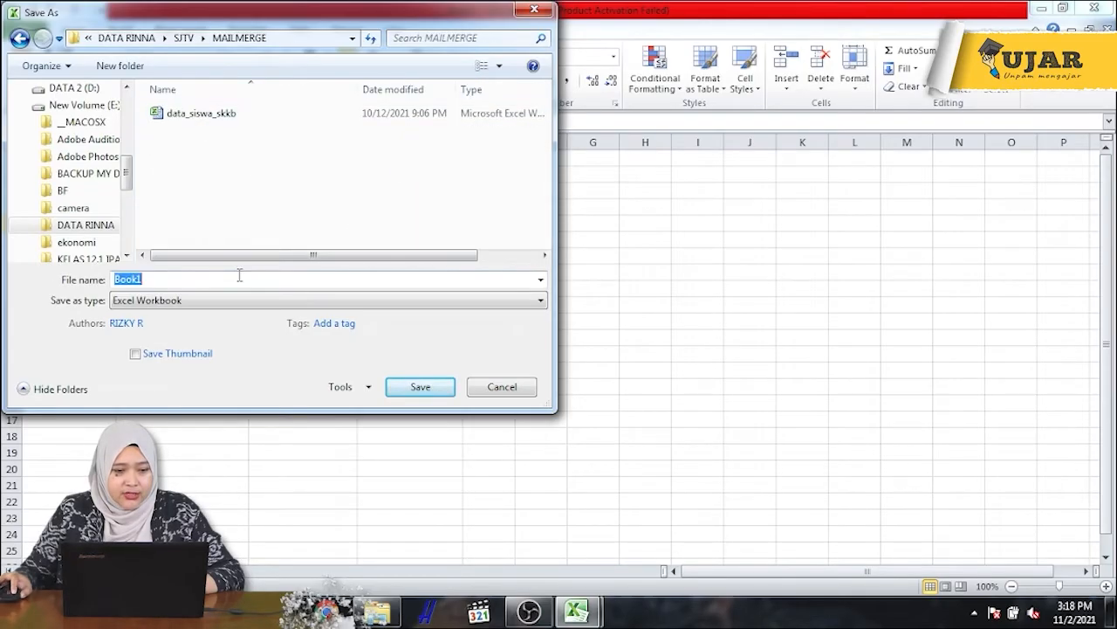
text(dat)
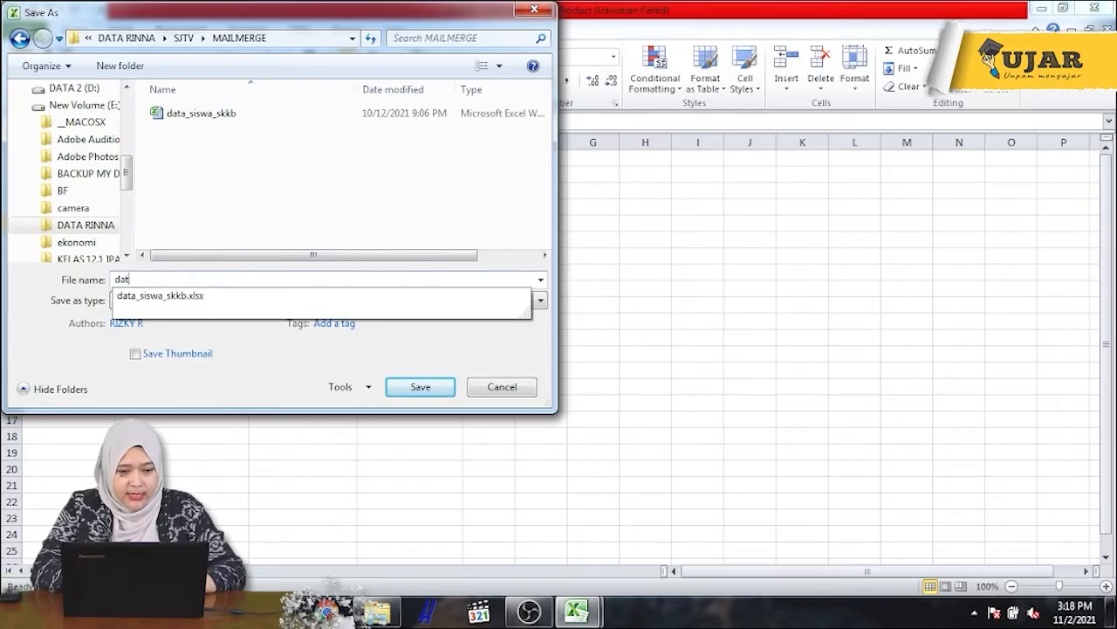
text(a_s)
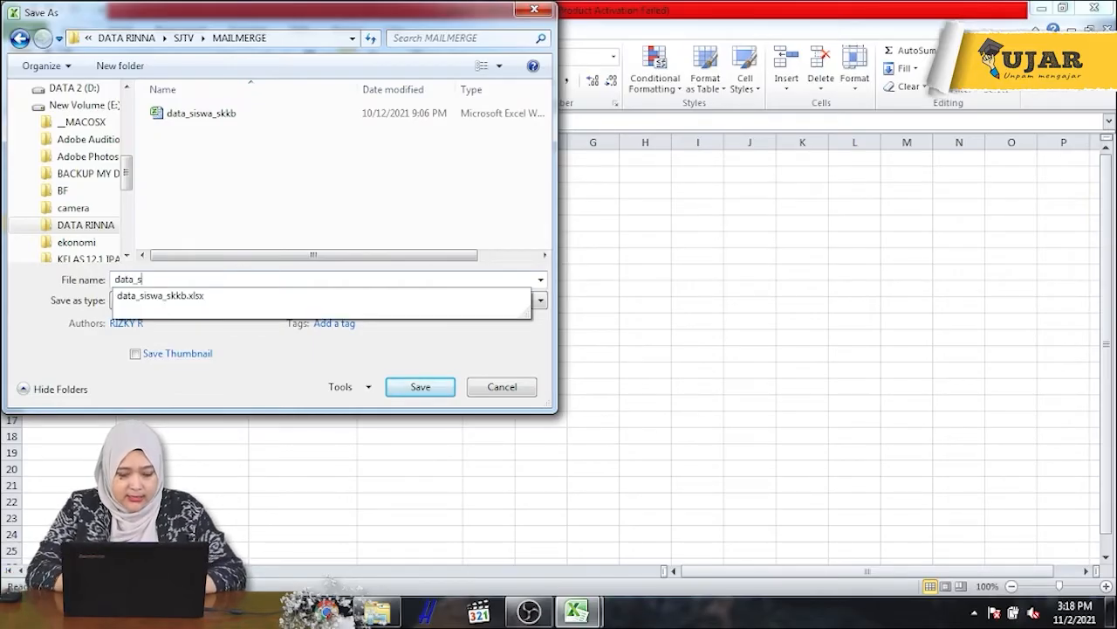
text(iswa)
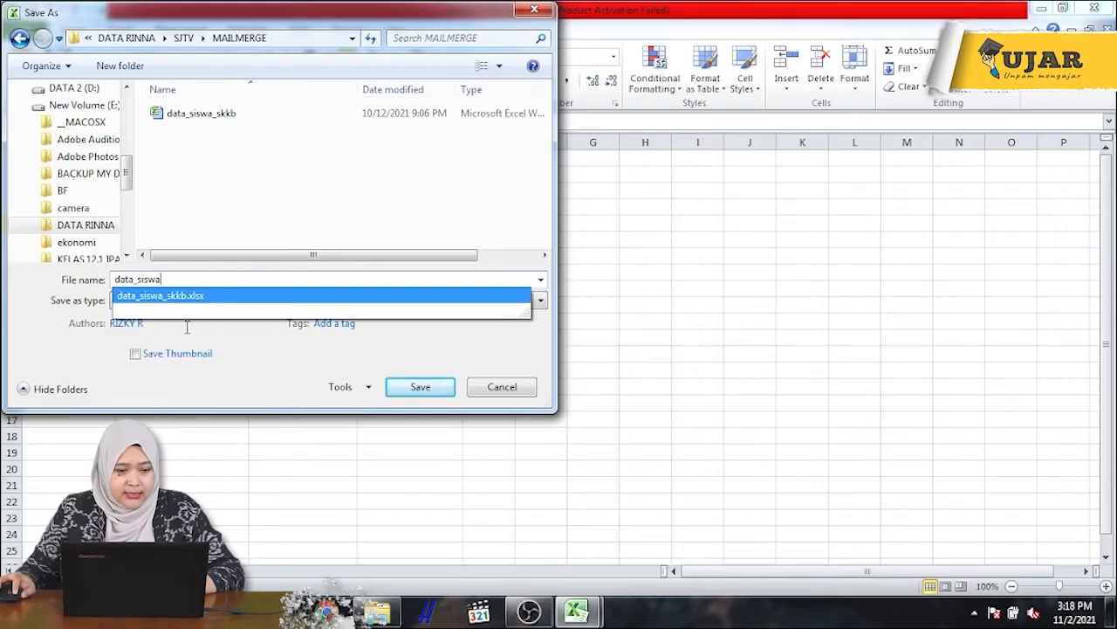
click(201, 385)
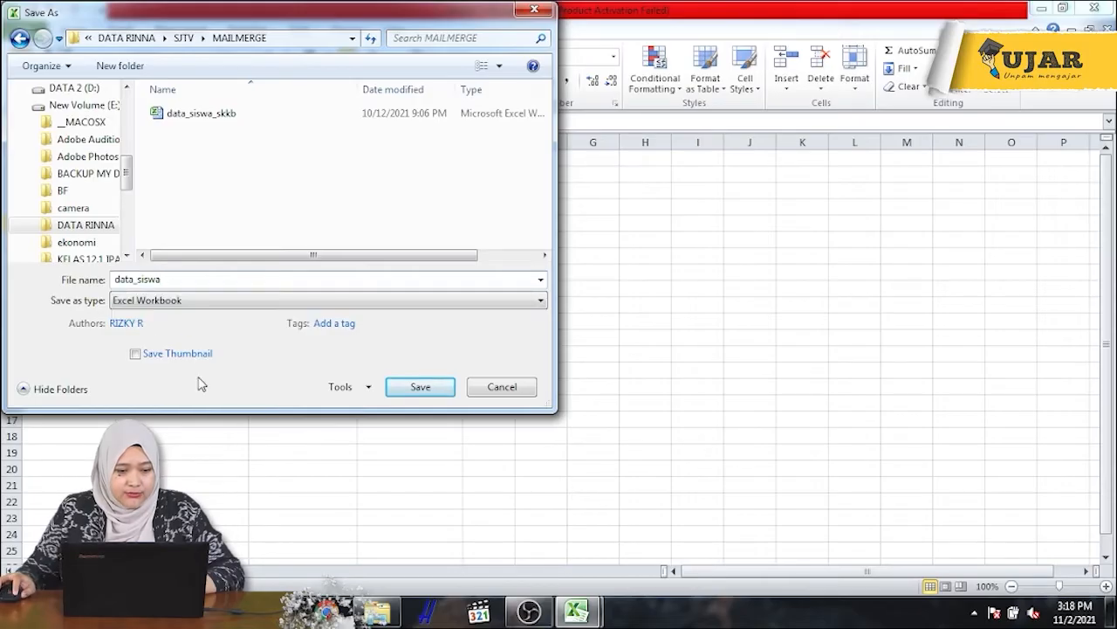
click(420, 387)
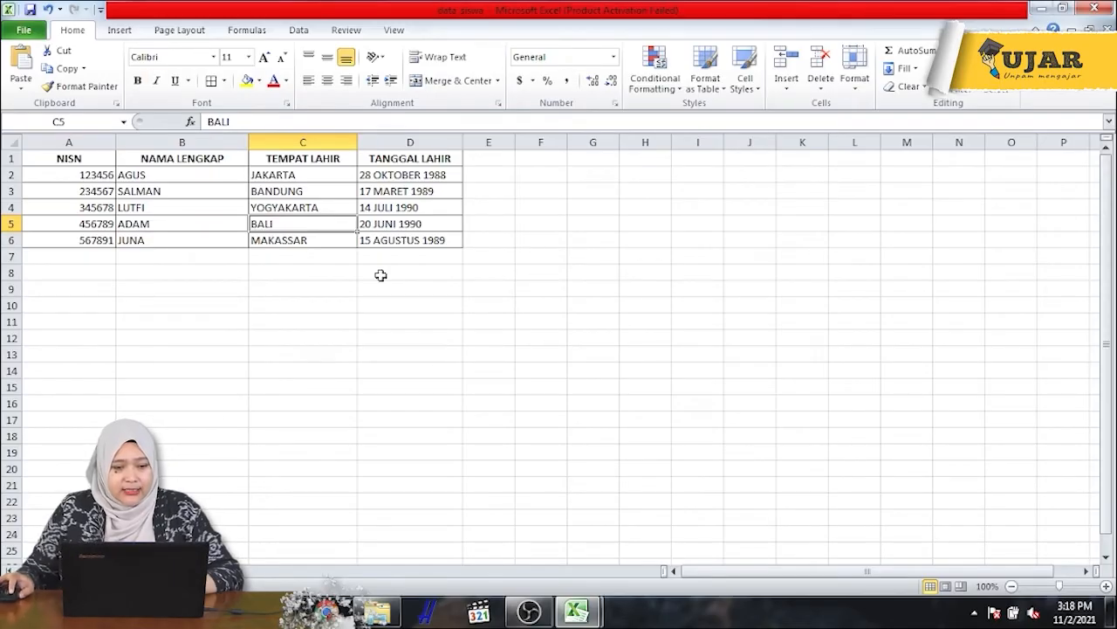
Compare the student fields of the Word good-conduct letter with the data_siswa workbook in Excel, and return to the letter.
click(328, 611)
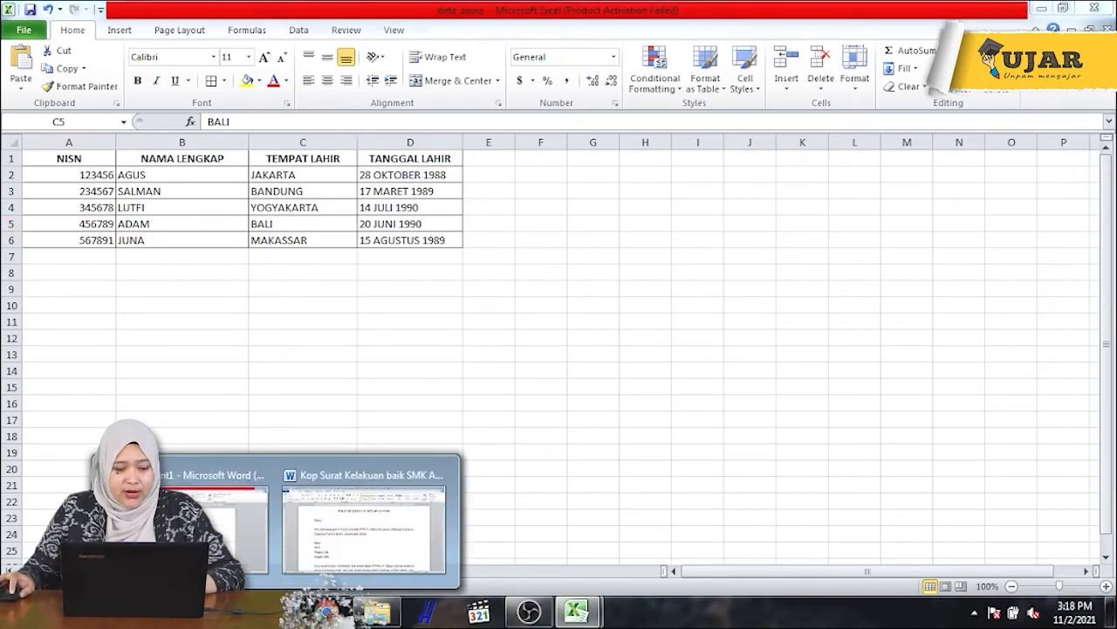
click(346, 534)
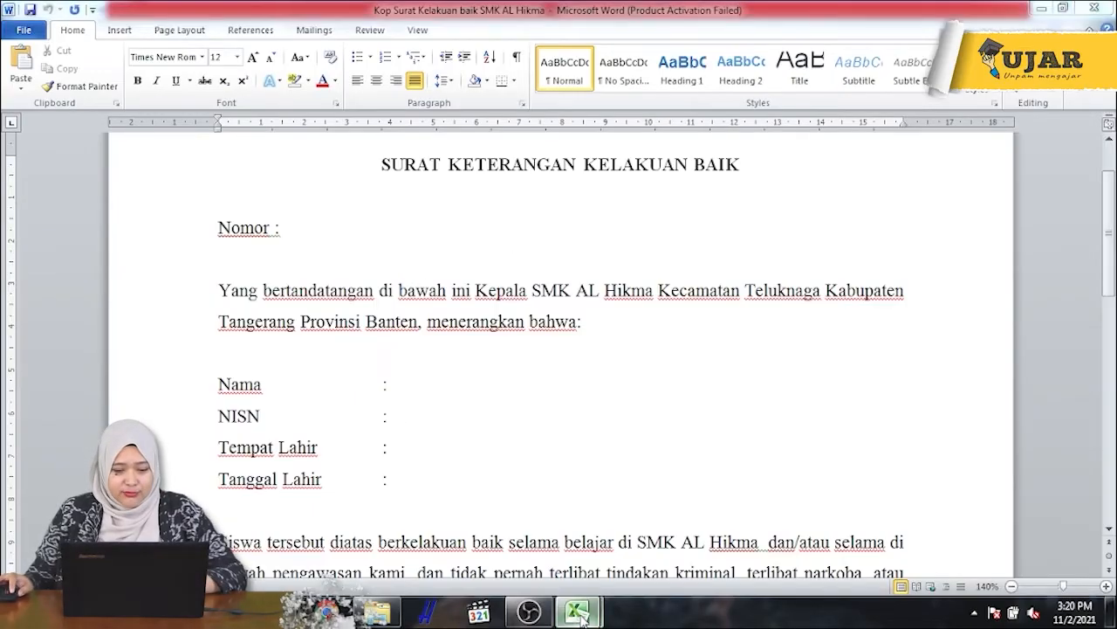
mouse_move(576, 611)
click(636, 542)
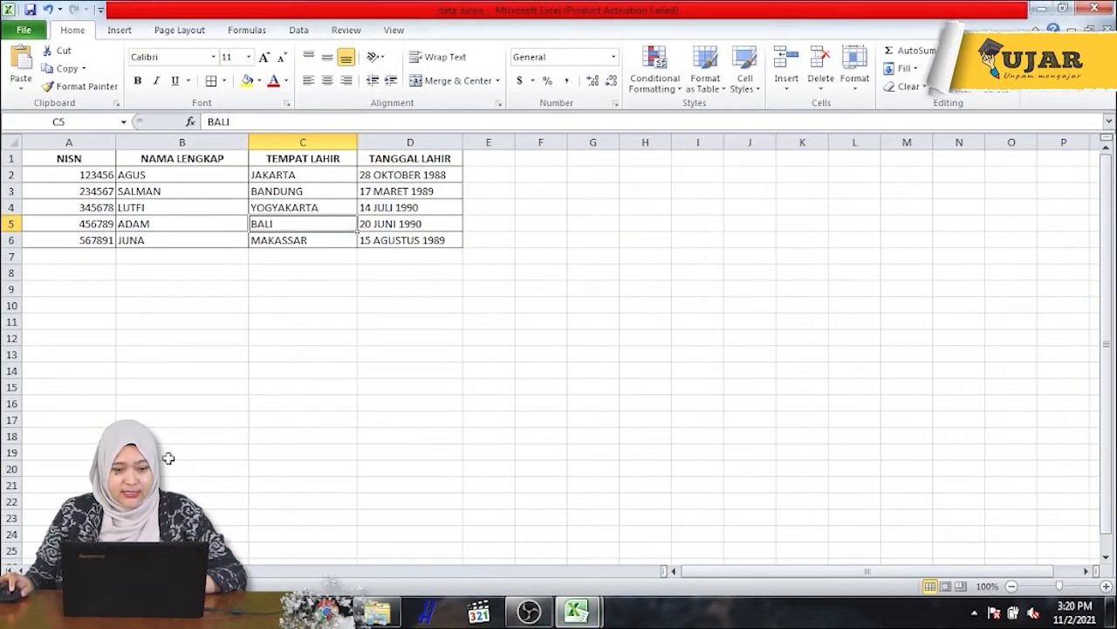
mouse_move(427, 611)
click(346, 516)
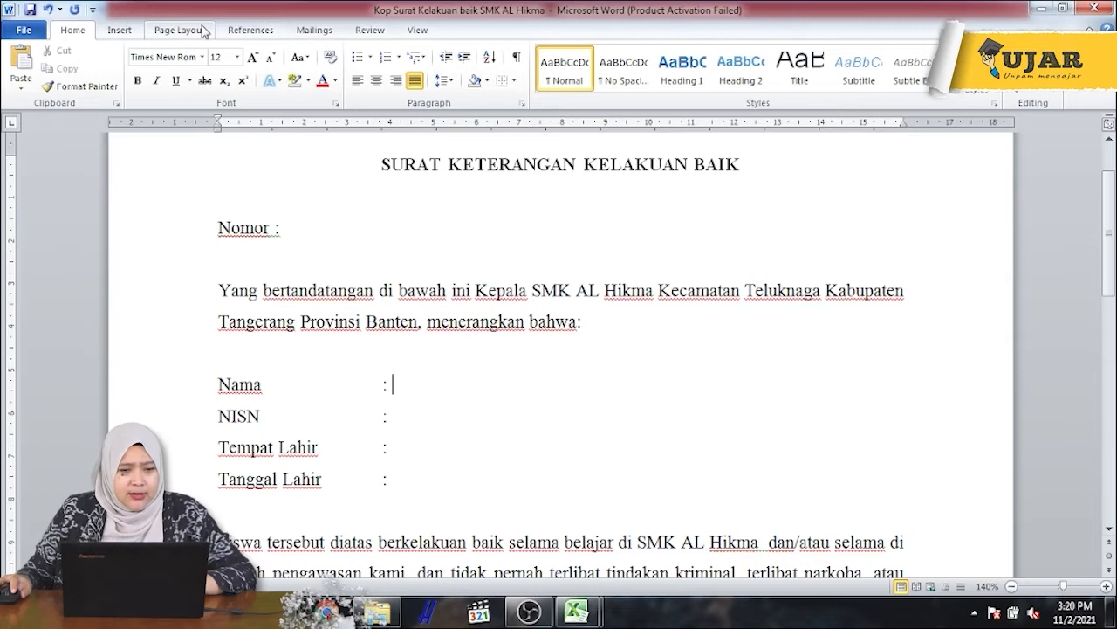
Choose to use an existing list as the letter's mail merge recipients and browse to the SJTV\MAILMERGE folder on New Volume (E:).
click(316, 32)
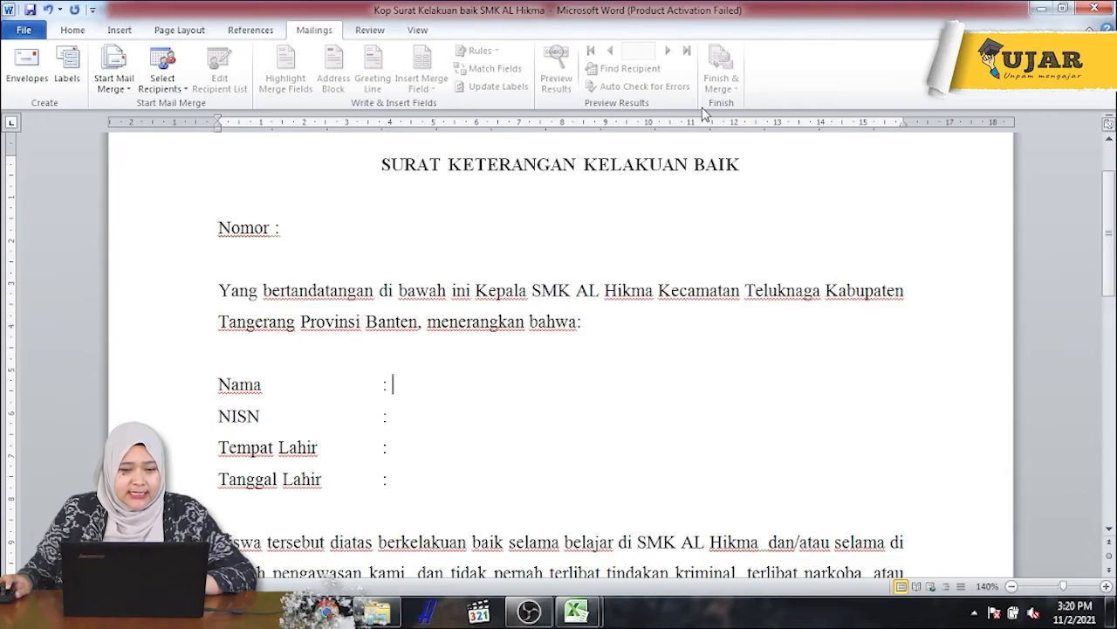
click(182, 89)
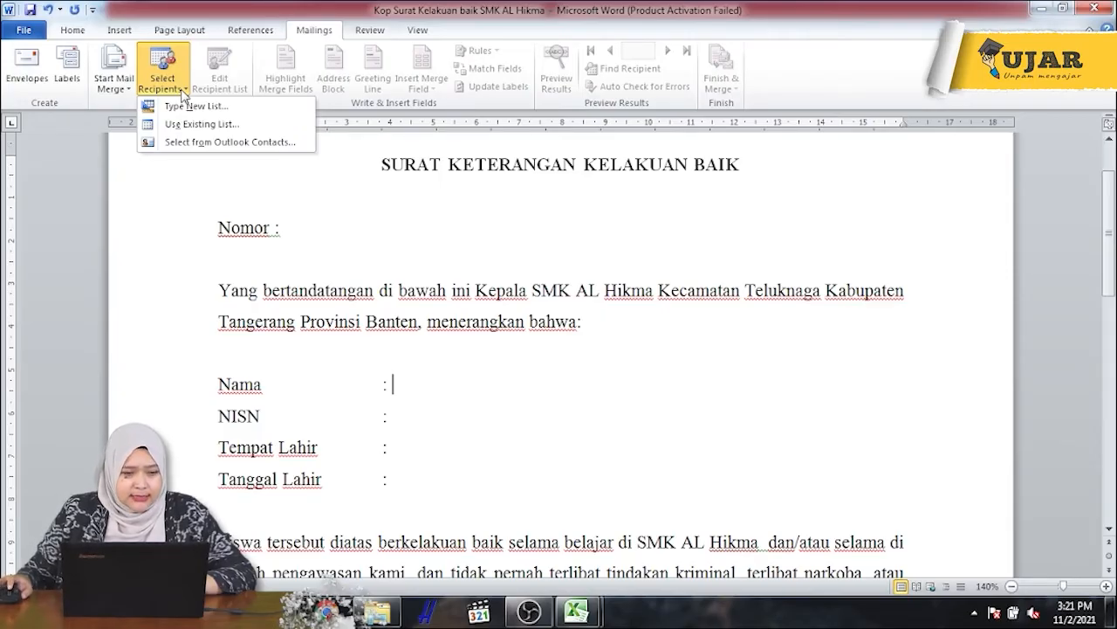
click(210, 129)
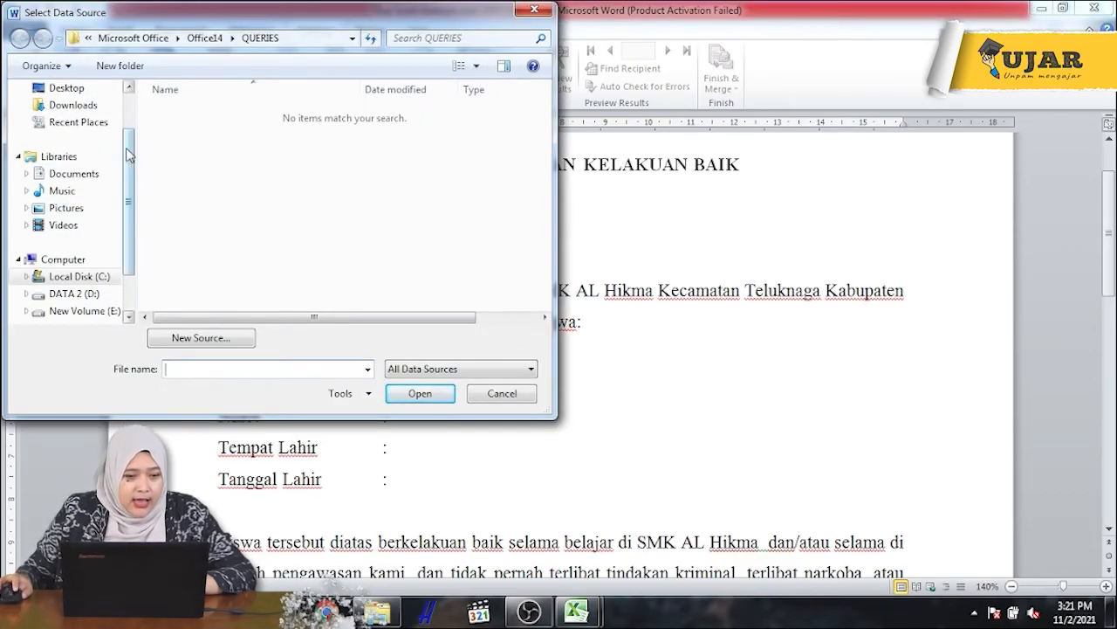
drag(129, 153, 132, 187)
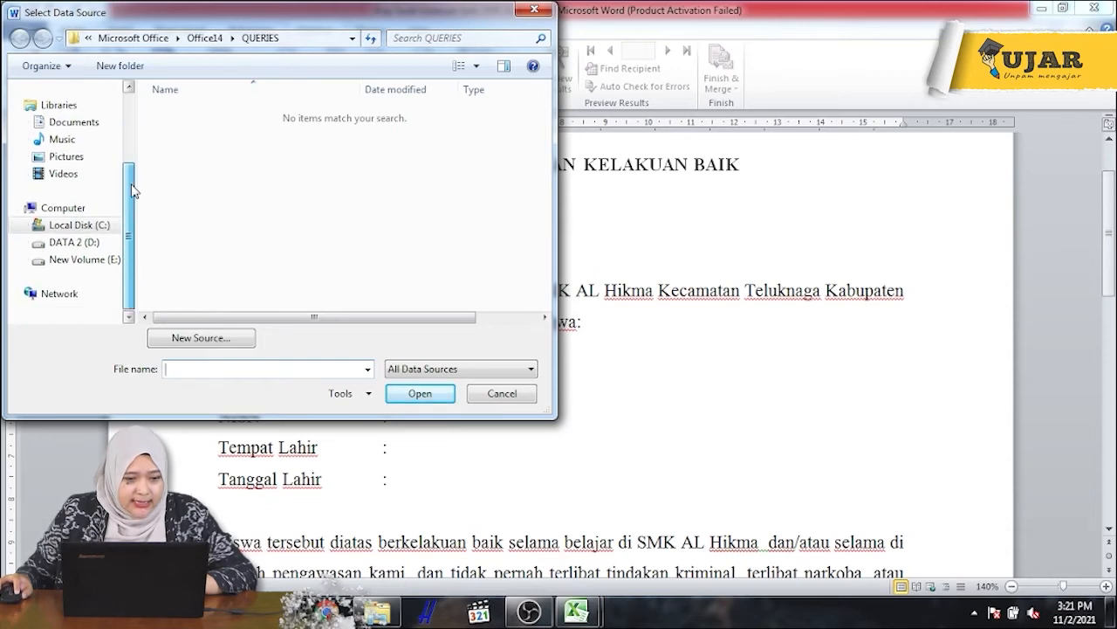
click(101, 262)
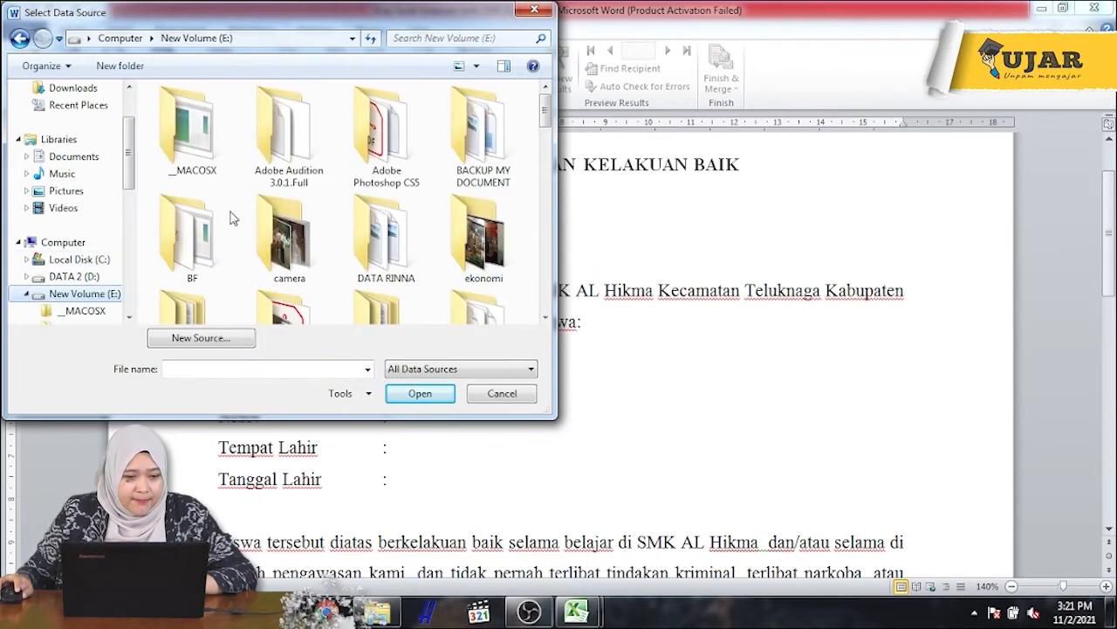
double_click(395, 232)
drag(548, 118, 556, 244)
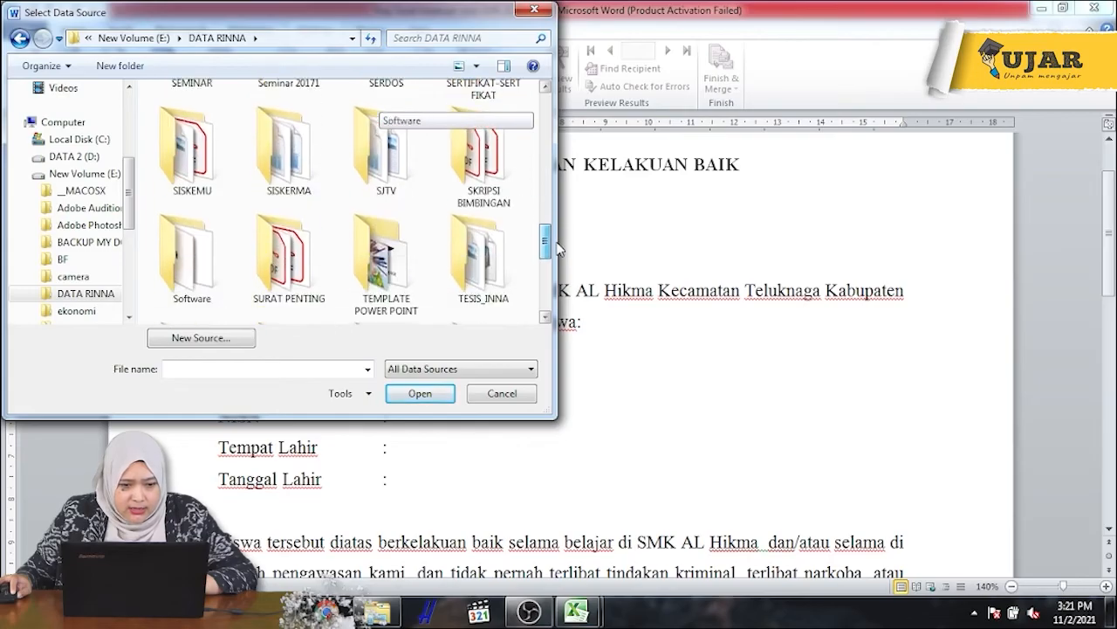
double_click(389, 166)
double_click(192, 113)
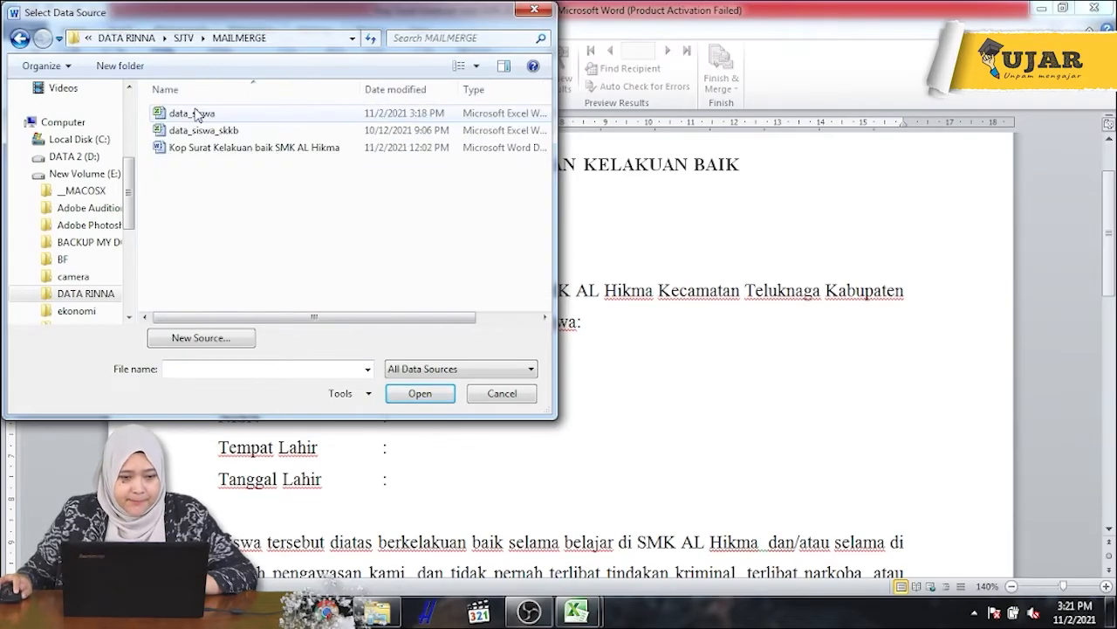
Load Sheet1$ of data_siswa as the recipient list with first-row column headers, and review and accept the recipients.
click(223, 115)
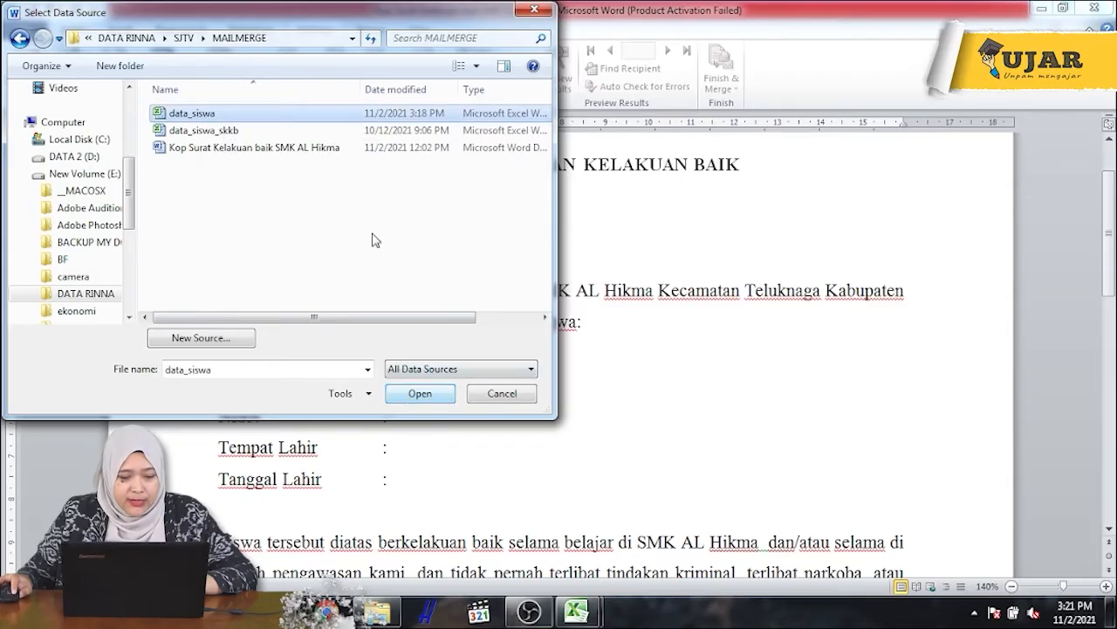
click(411, 394)
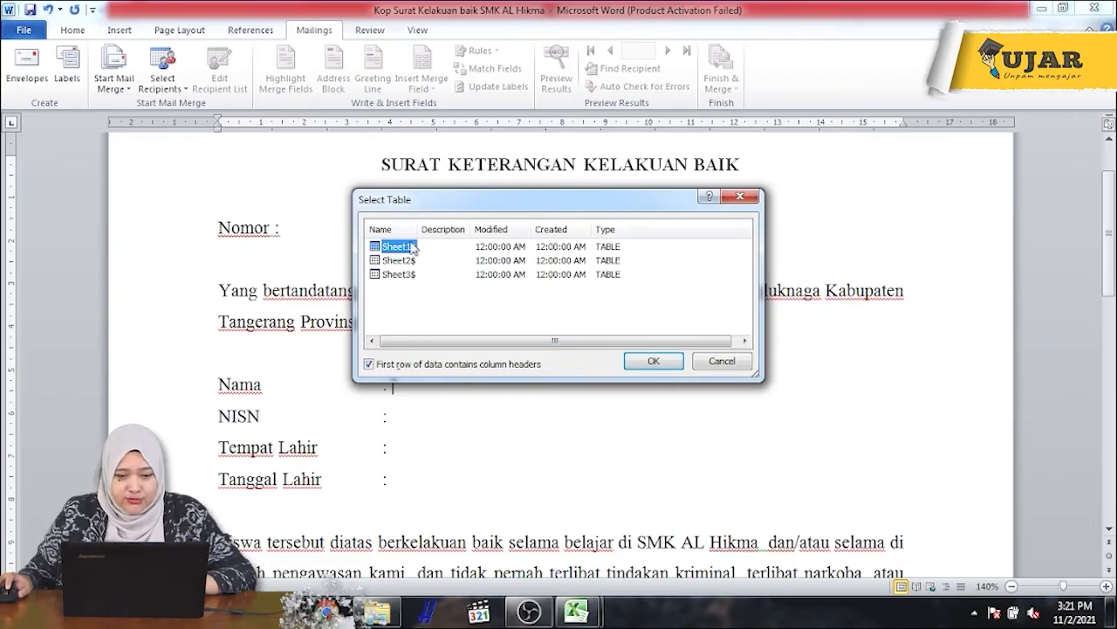
click(654, 362)
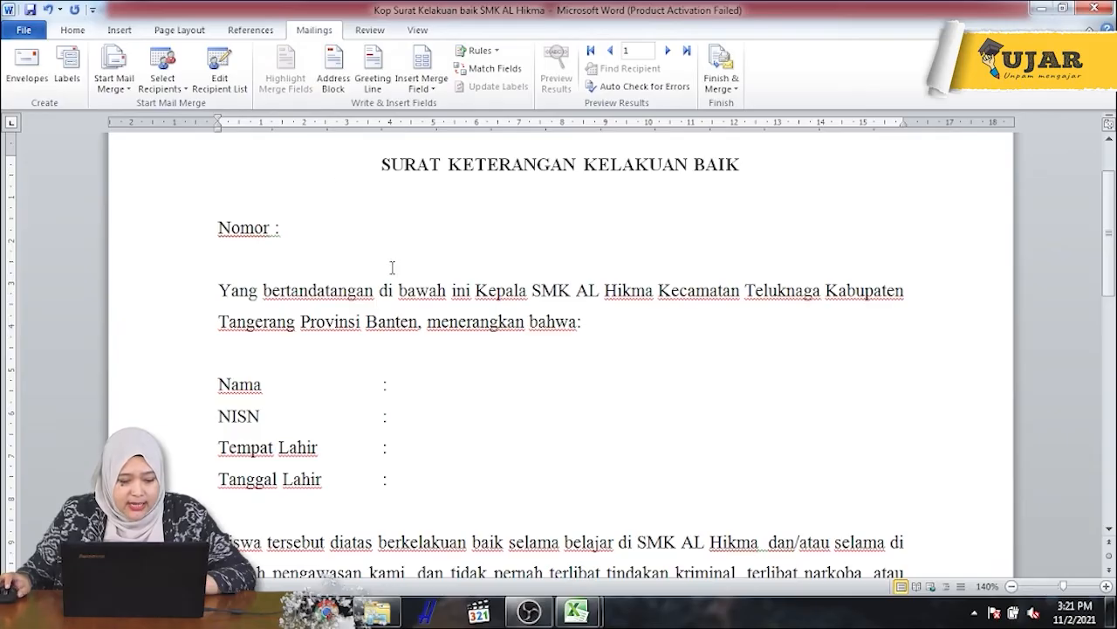
click(219, 83)
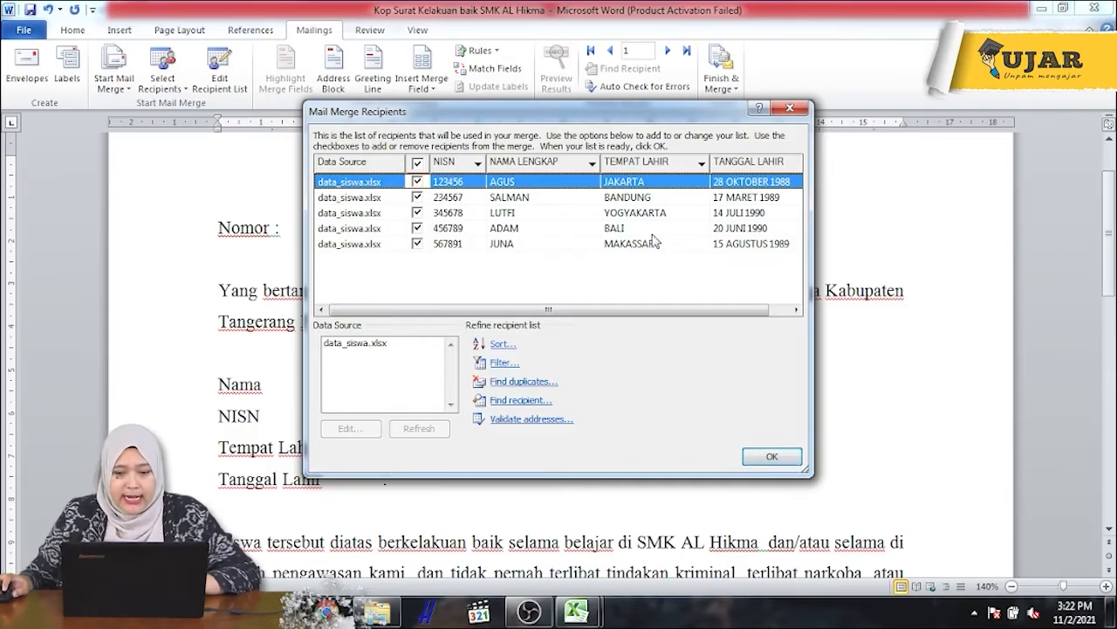
click(776, 456)
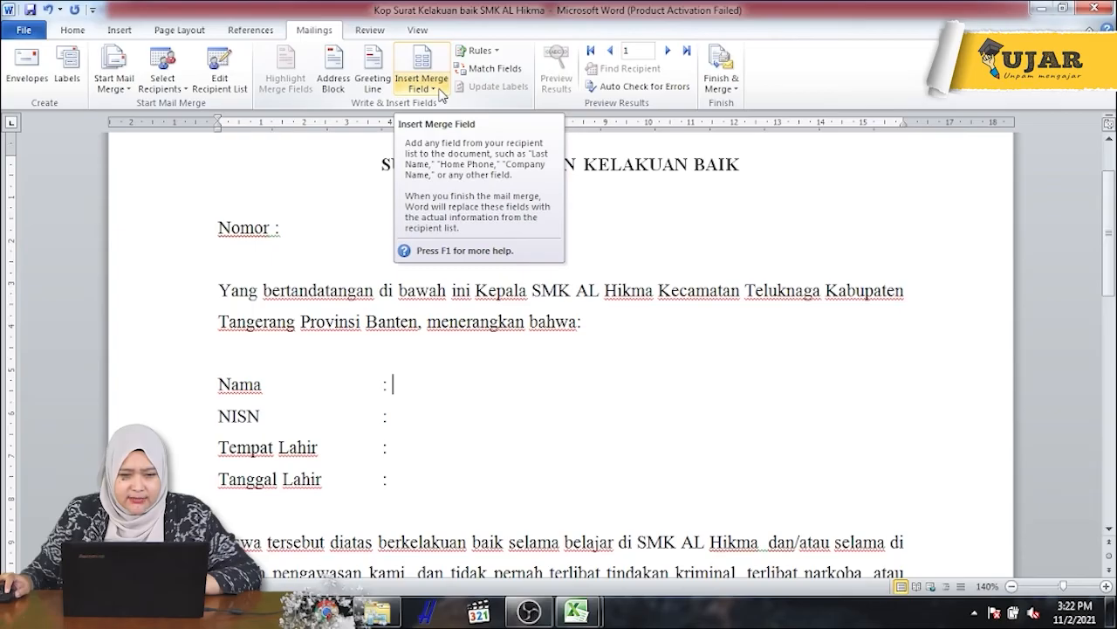
Check the available merge fields against the column headings of the data_siswa workbook in Excel, and return to the Word letter.
click(440, 94)
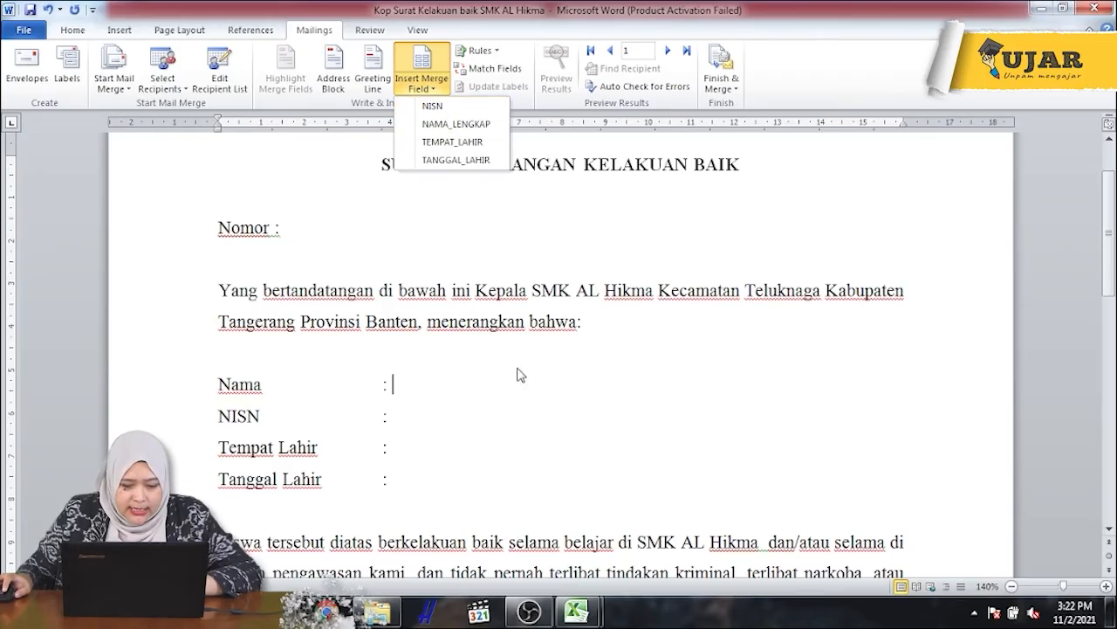
click(576, 611)
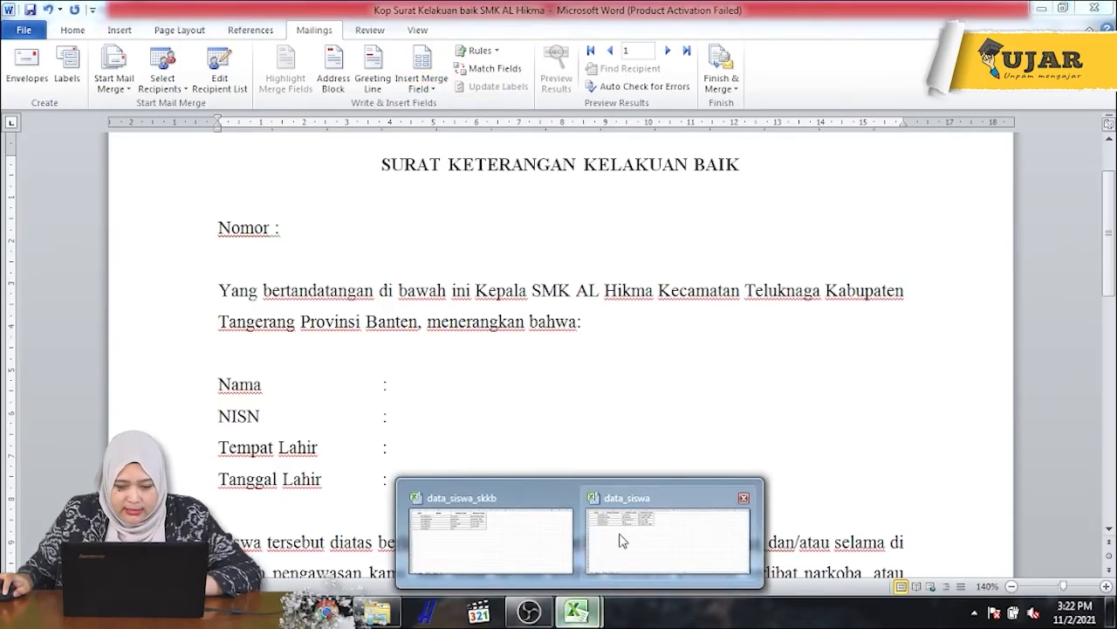
click(607, 572)
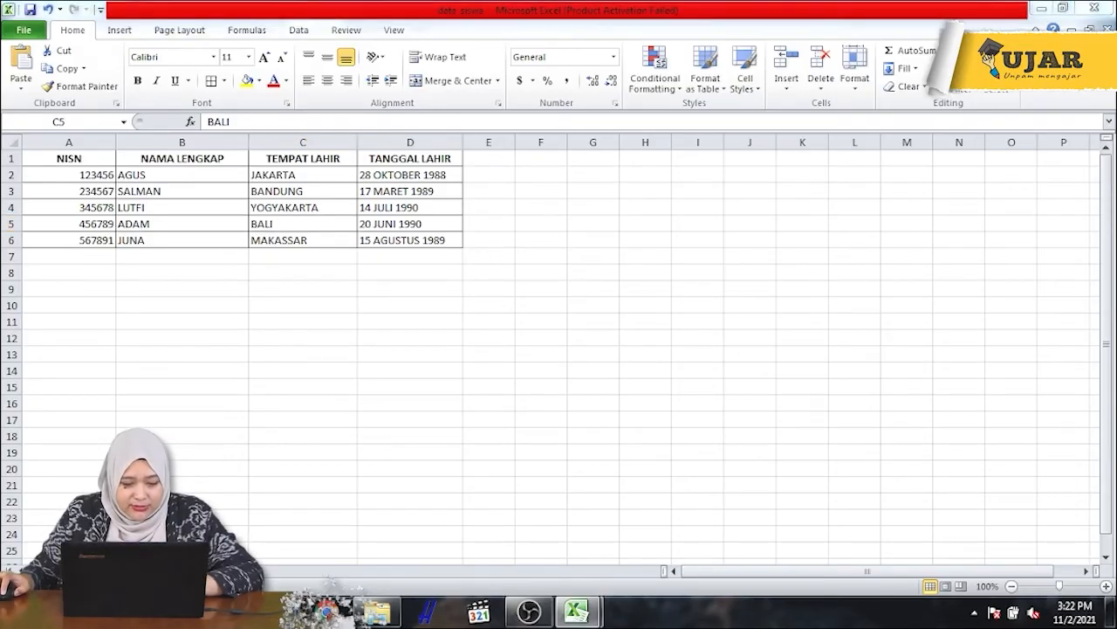
click(513, 522)
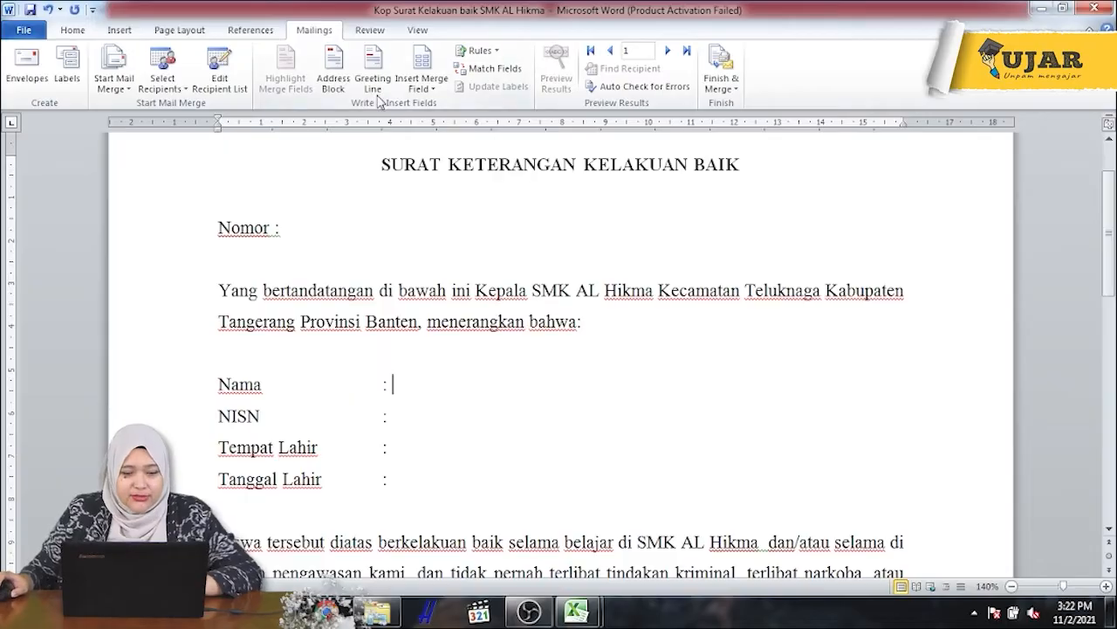
Insert the NAMA_LENGKAP merge field after the colon on the Nama line of the letter.
click(435, 90)
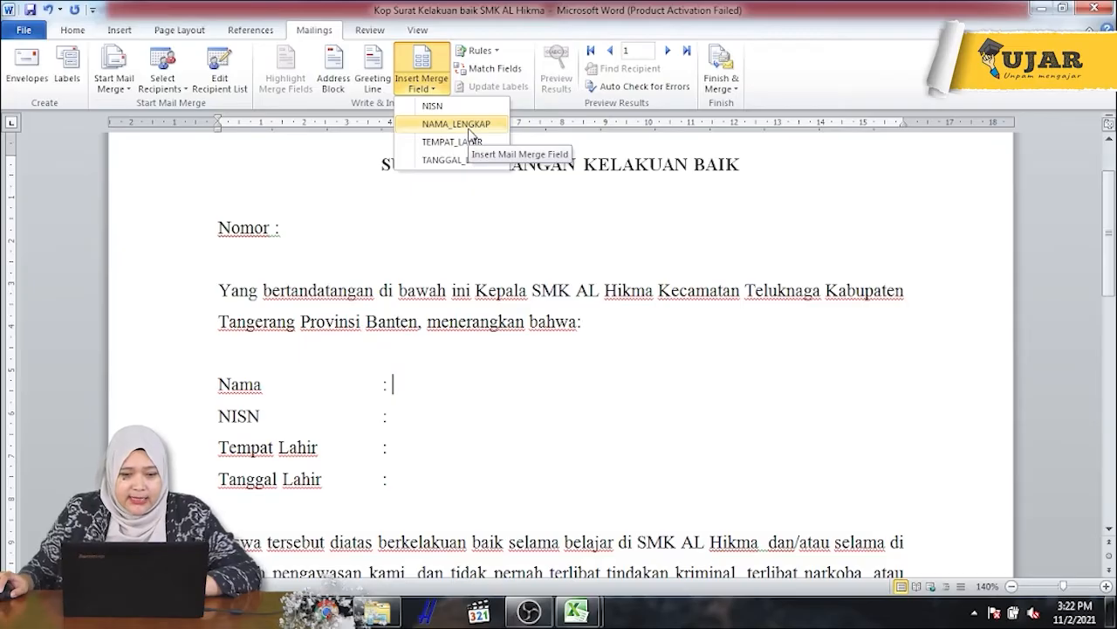
click(455, 124)
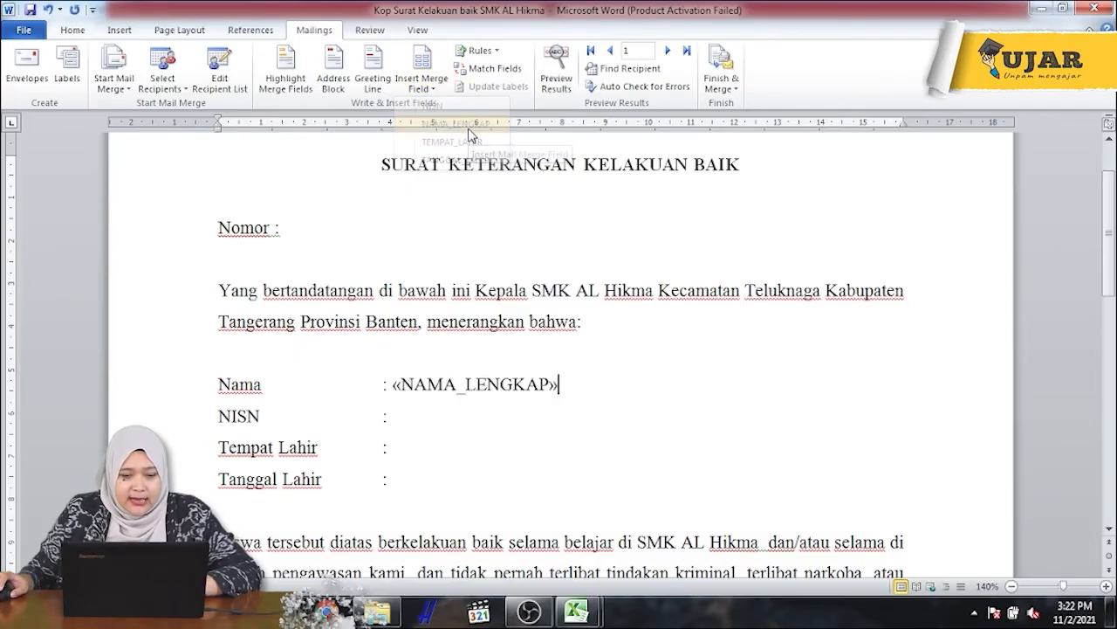
Insert the NISN merge field after the colon on the NISN line of the letter.
click(409, 420)
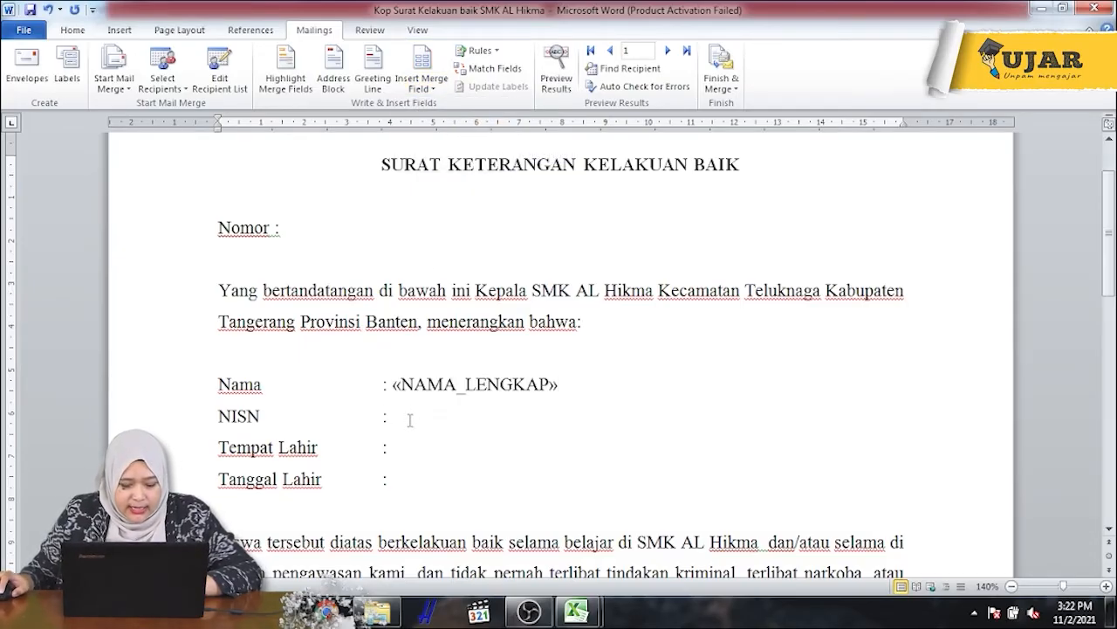
click(436, 90)
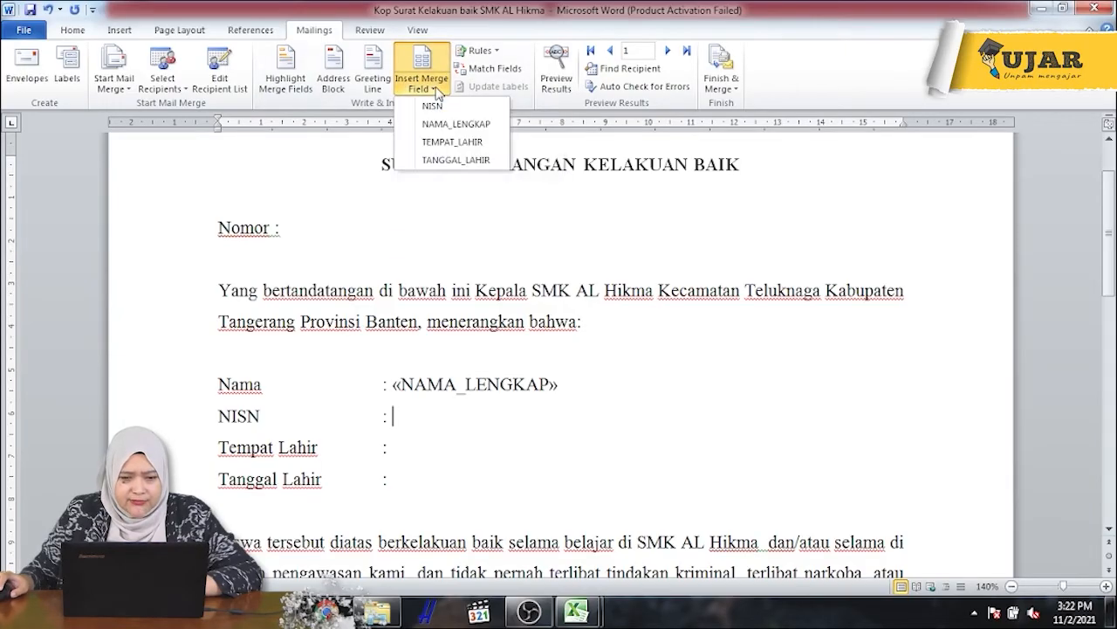
click(442, 114)
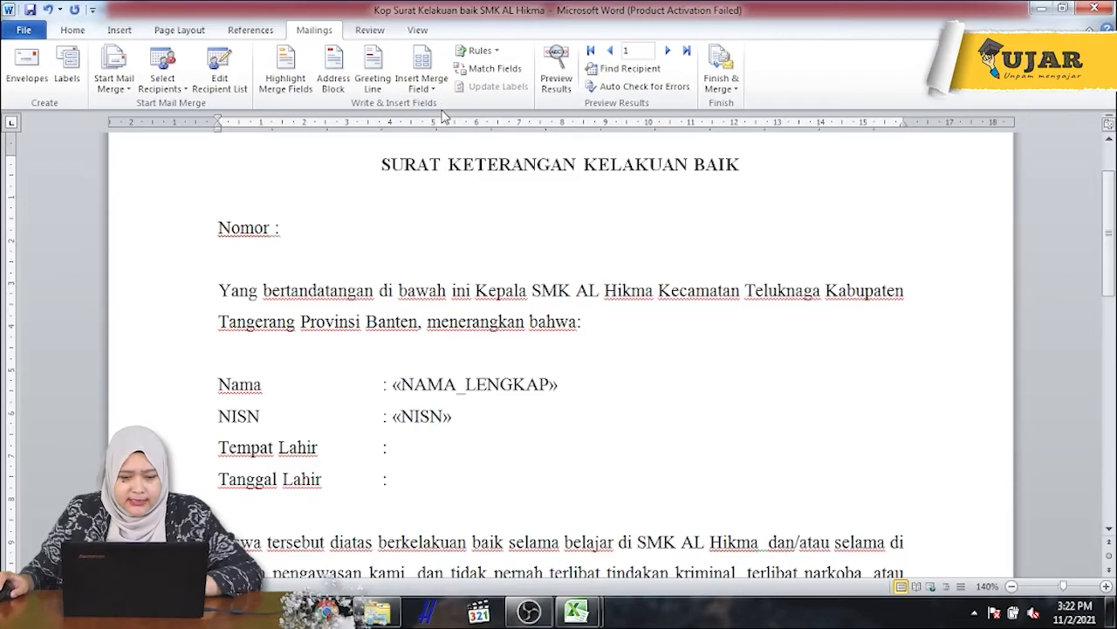
Insert the TEMPAT_LAHIR merge field on the Tempat Lahir line and the TANGGAL_LAHIR field on the Tanggal Lahir line.
click(408, 451)
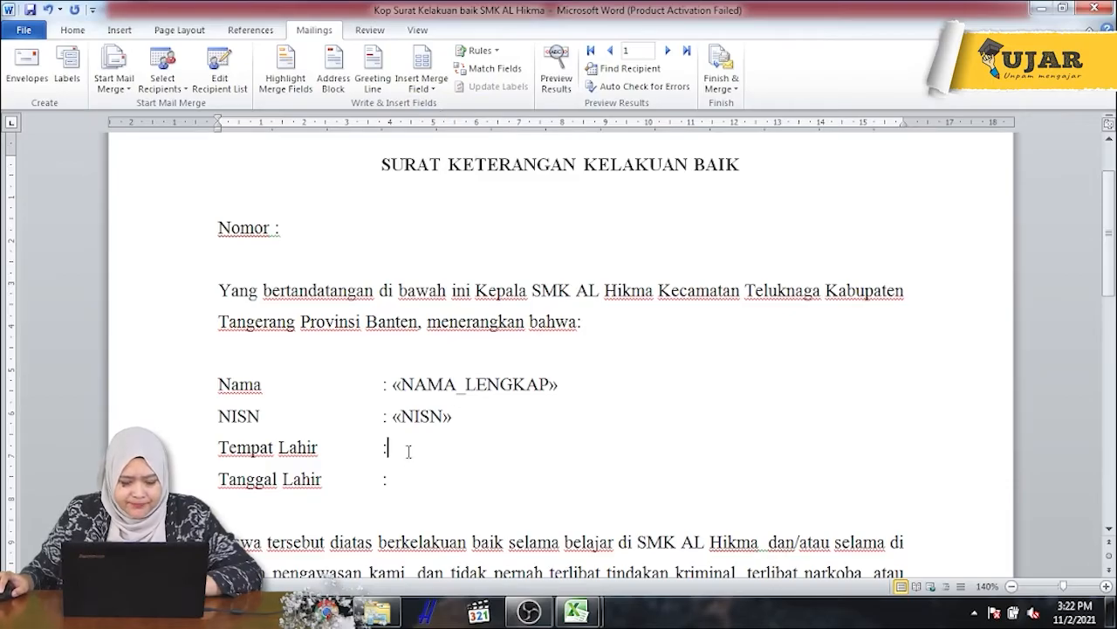
click(439, 89)
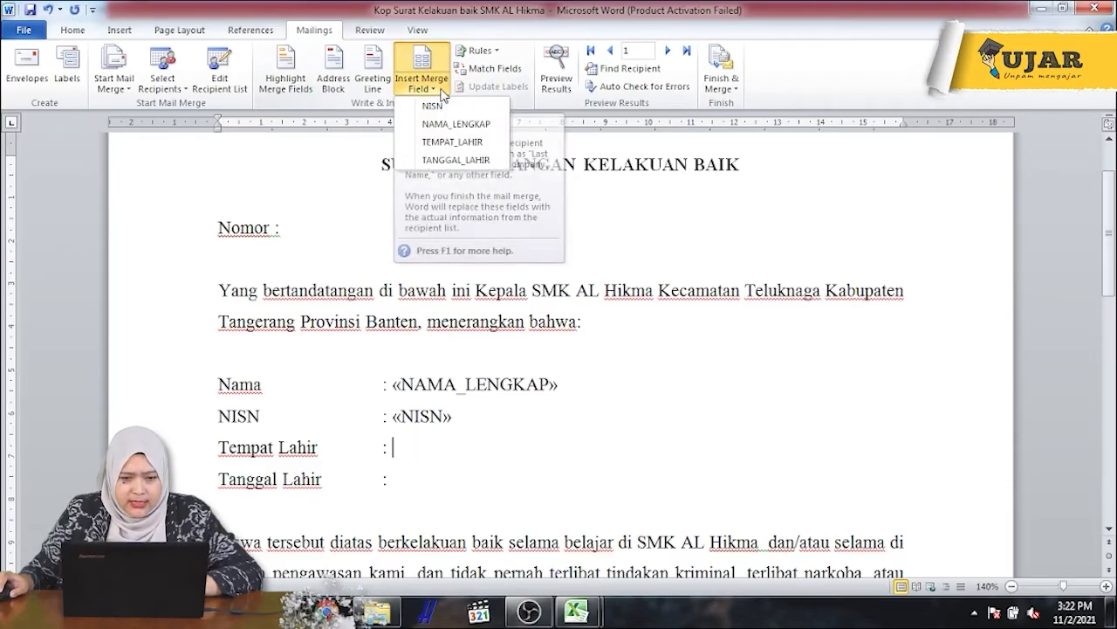
click(447, 142)
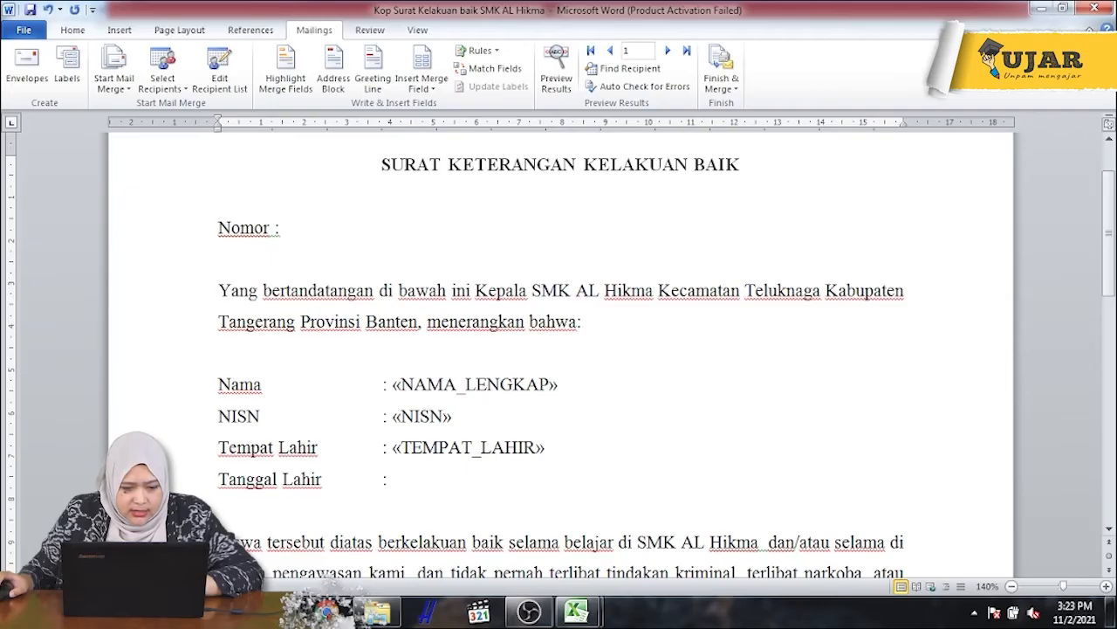
click(437, 89)
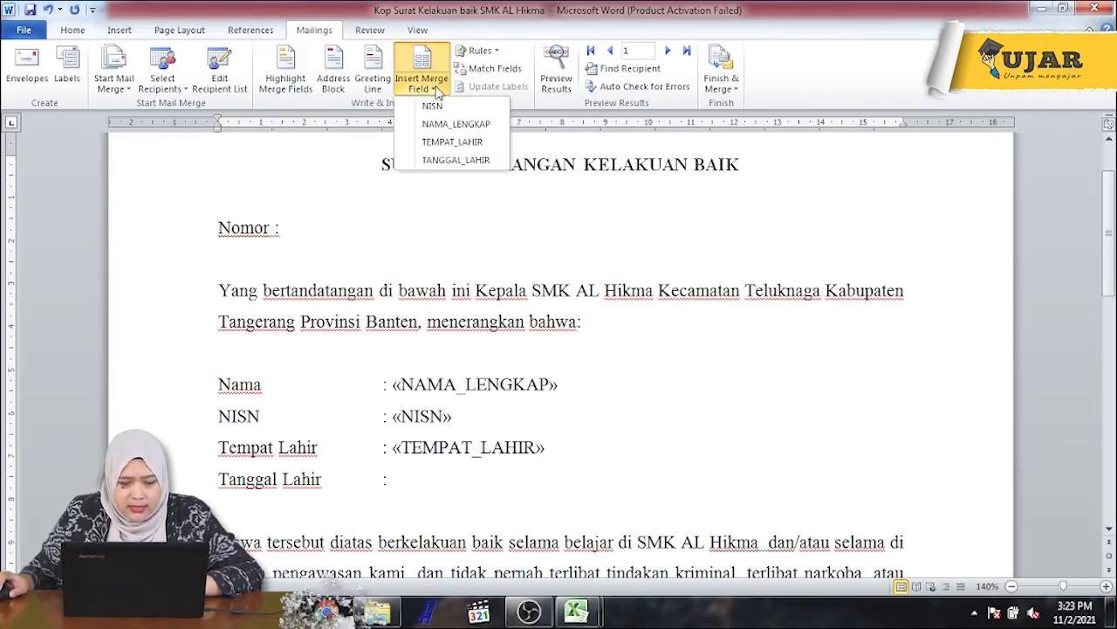
click(462, 161)
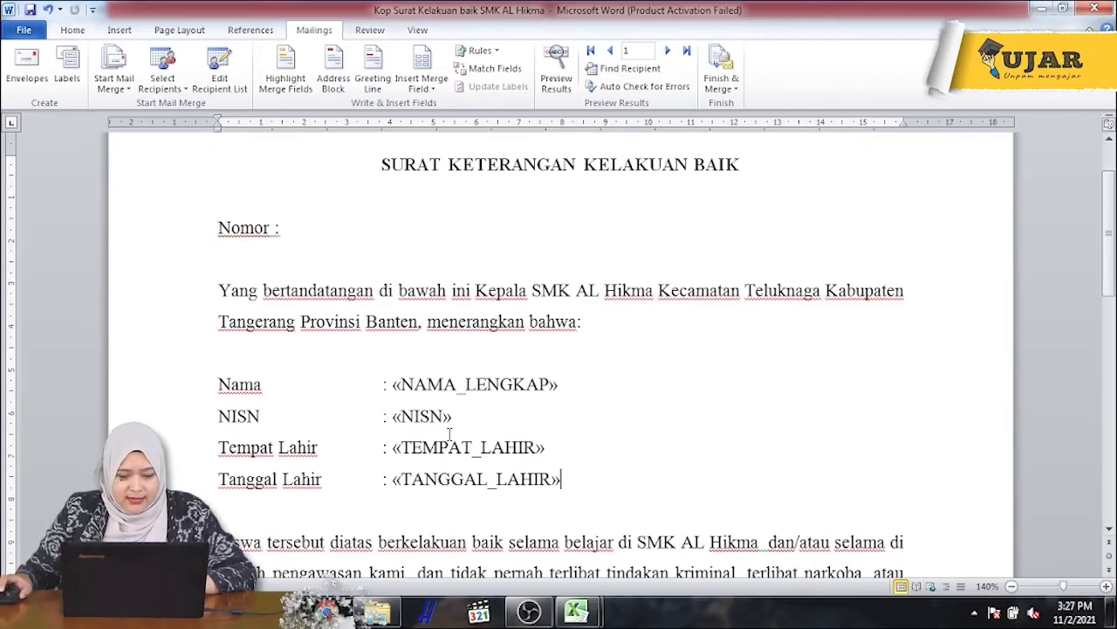
Preview the merge results and compare them with the first student row of data_siswa in Excel, returning to the Word letter.
click(556, 80)
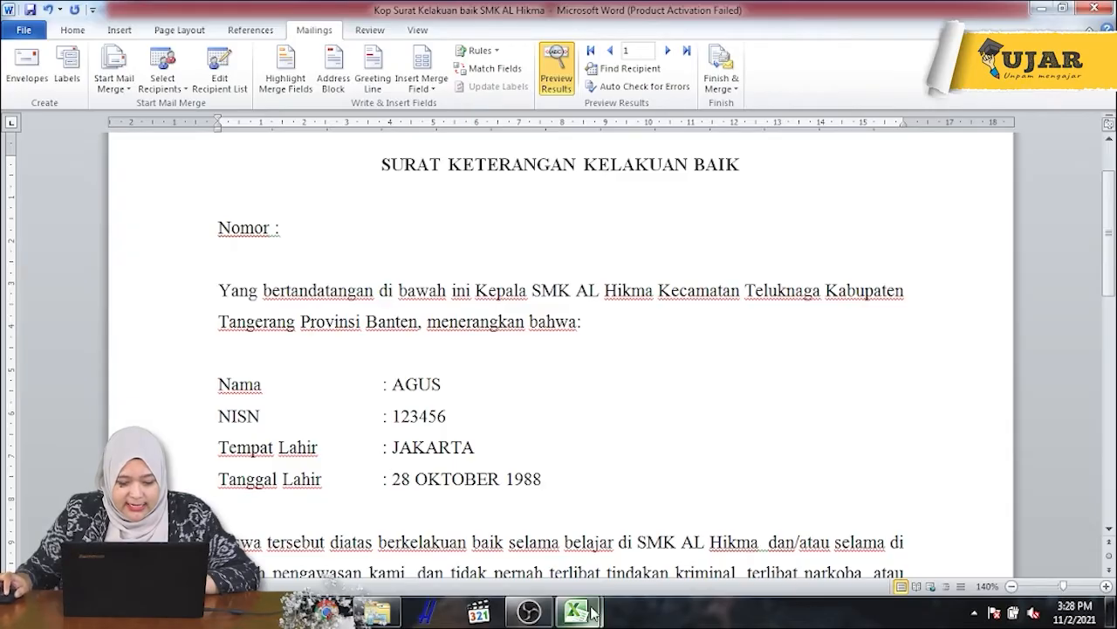
mouse_move(576, 611)
click(638, 551)
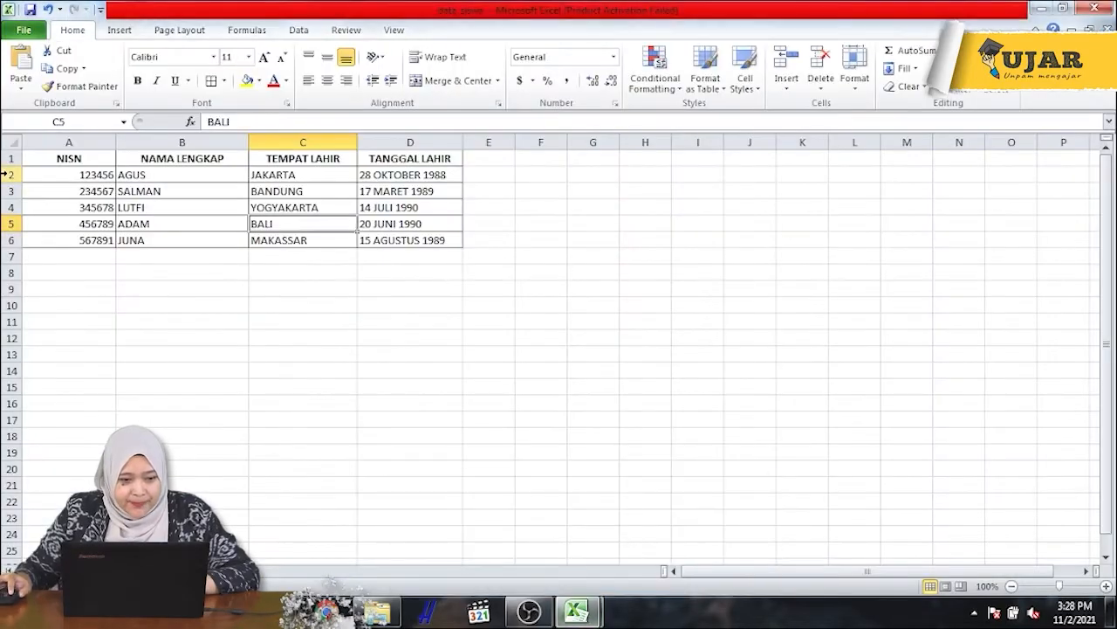
drag(105, 174, 402, 177)
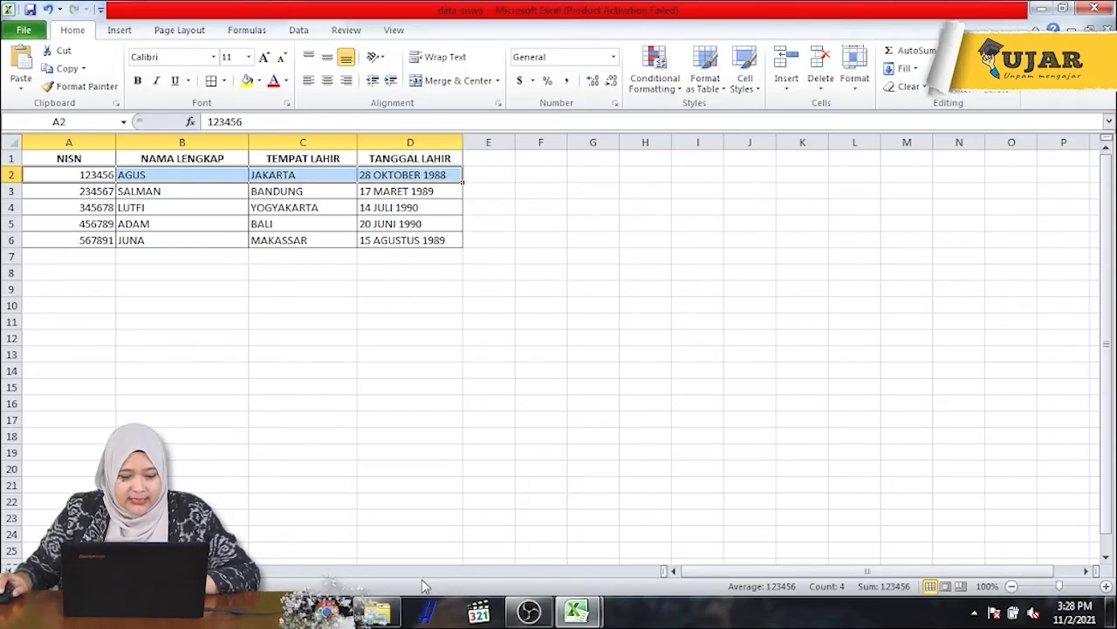
click(276, 611)
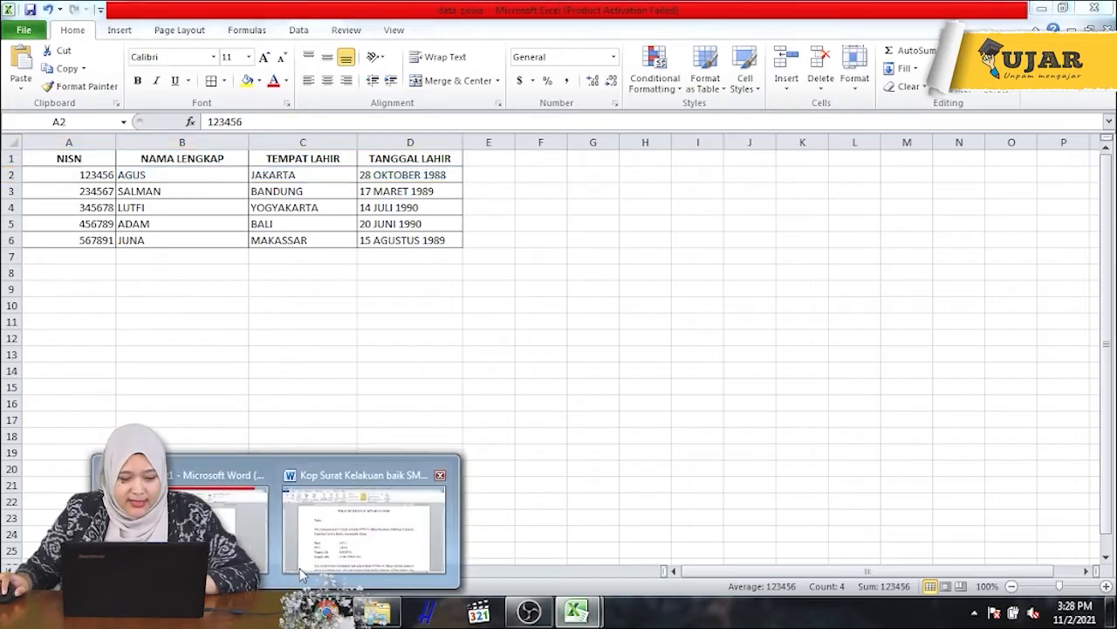
click(299, 565)
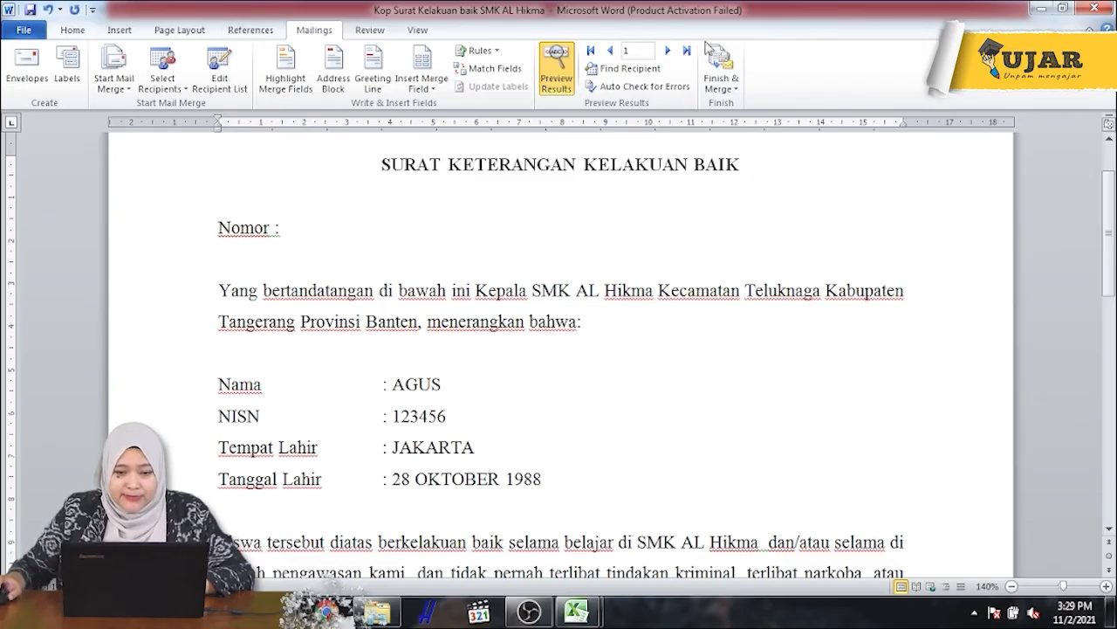
Finish the merge by printing the documents, with all records included in the print run.
click(739, 96)
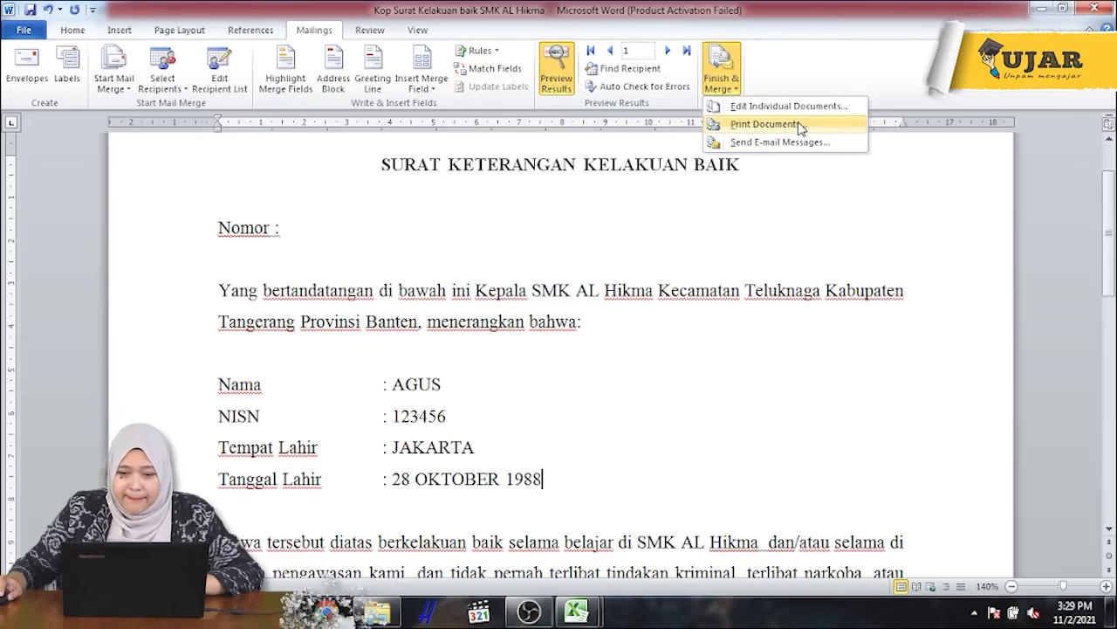
click(765, 124)
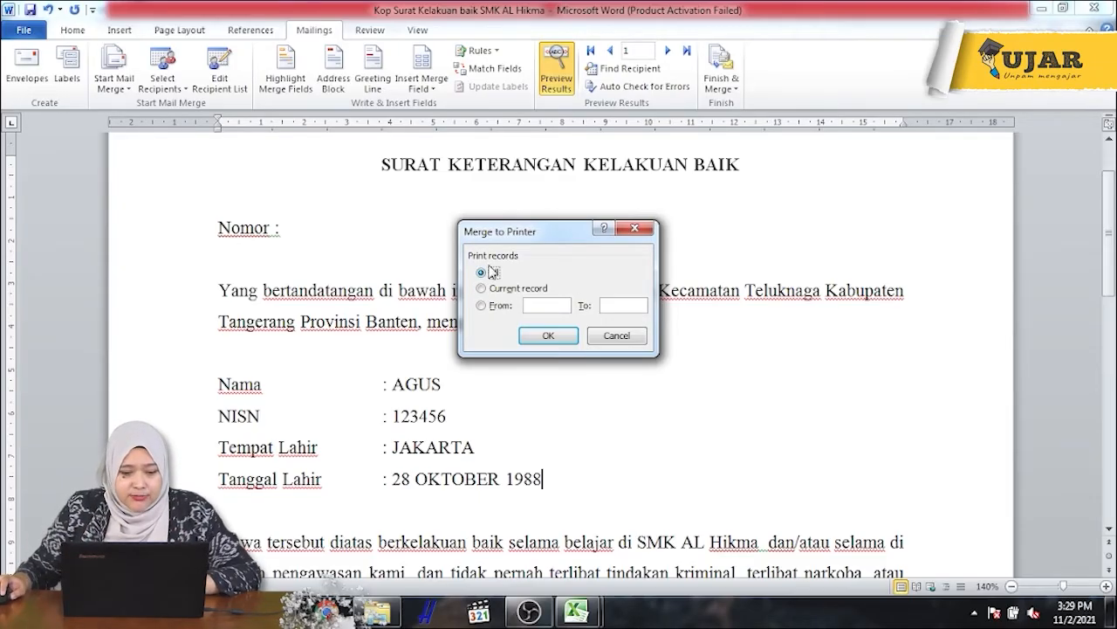
click(486, 292)
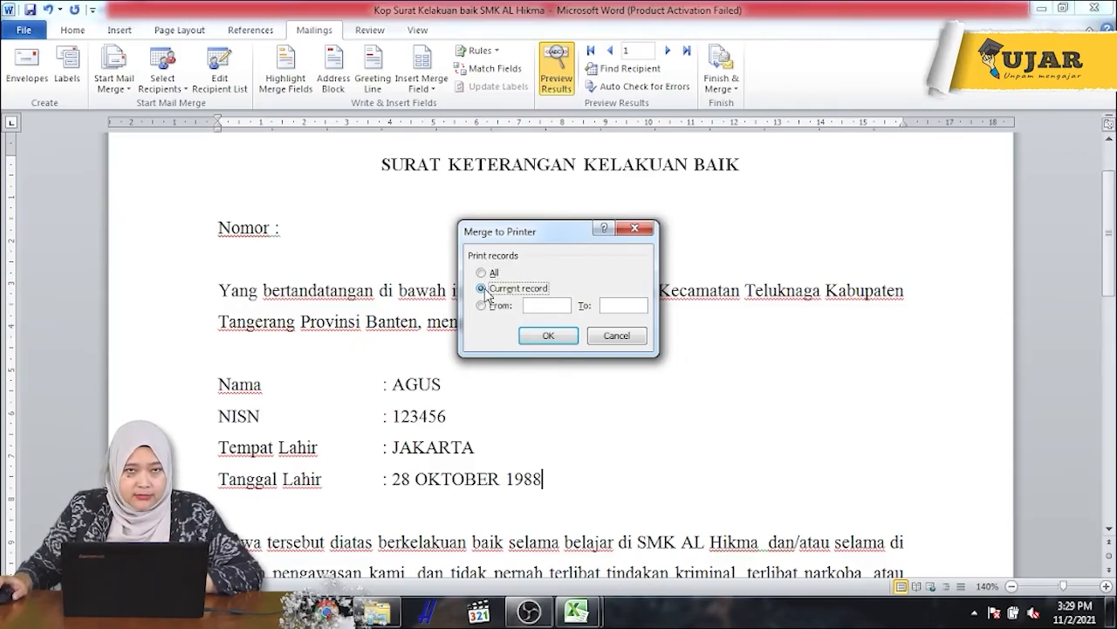
click(483, 306)
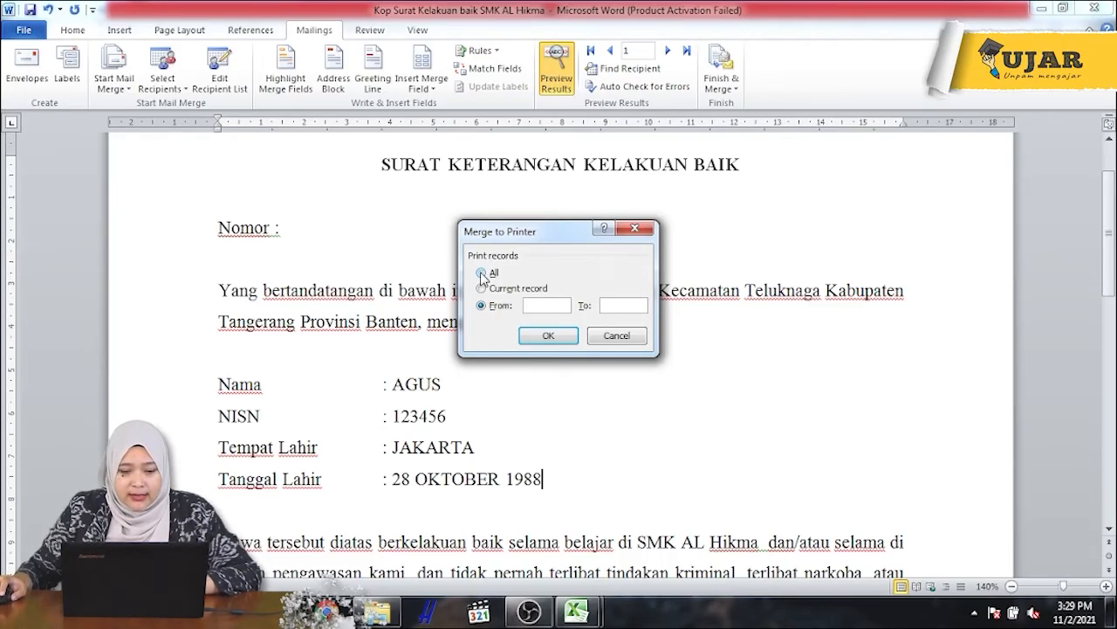
click(550, 338)
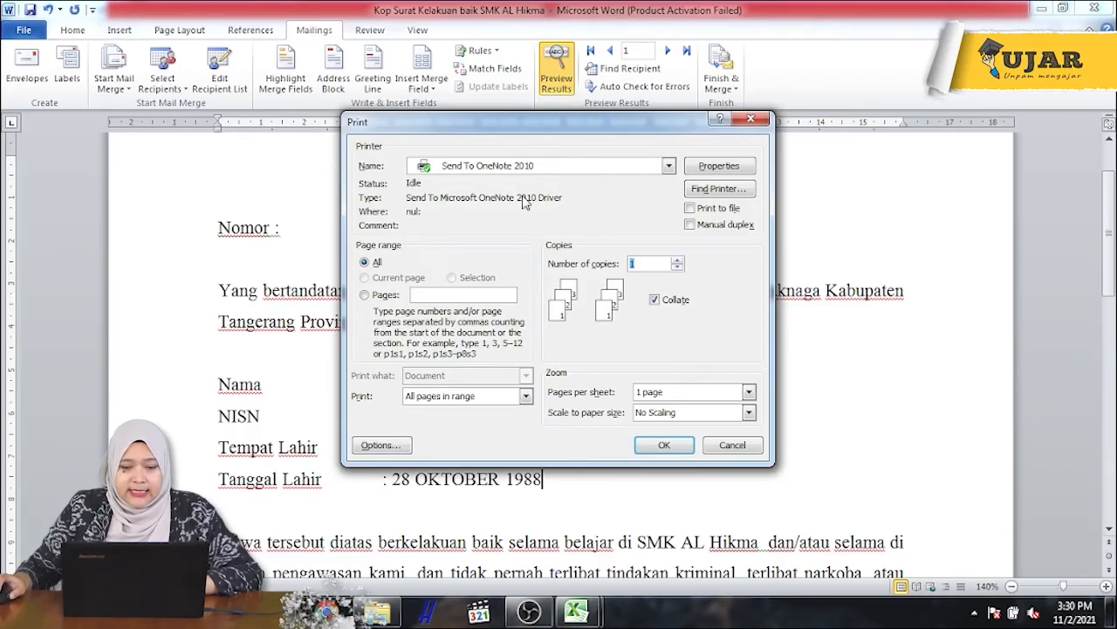
Print with the Microsoft XPS Document Writer and save the output as SURAT KELAKUAN BAIK ALL in the SJTV folder.
click(669, 166)
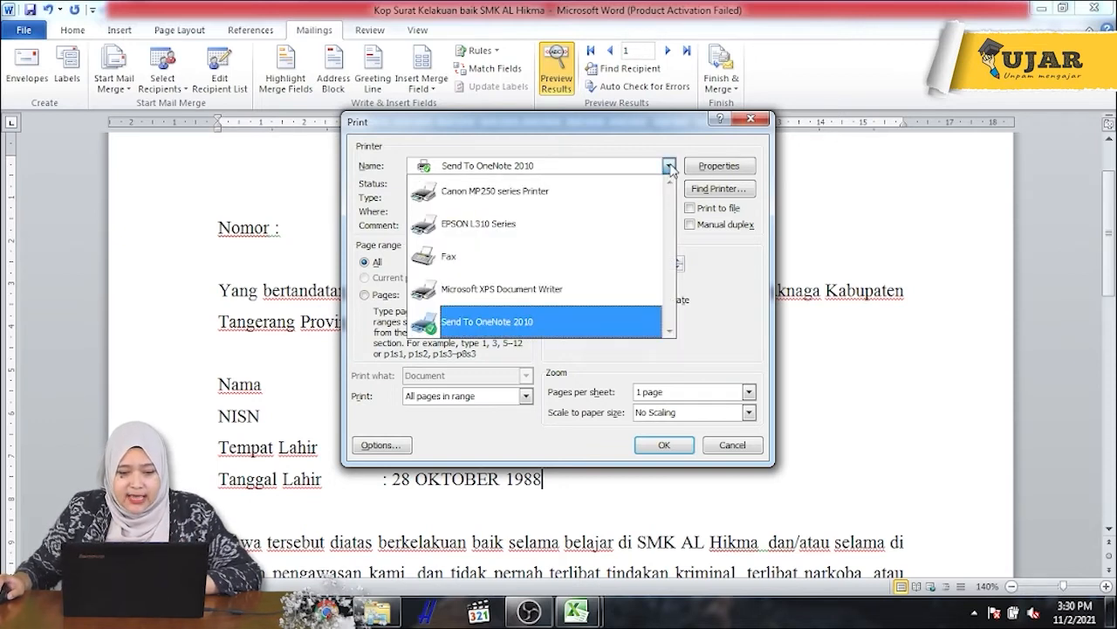
click(512, 296)
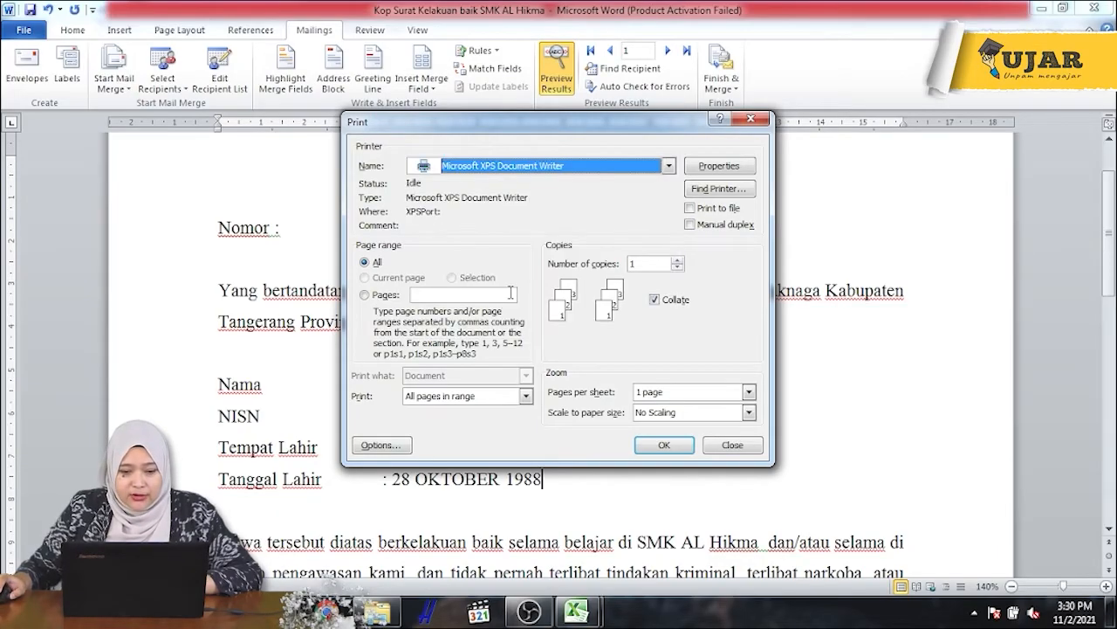
click(664, 446)
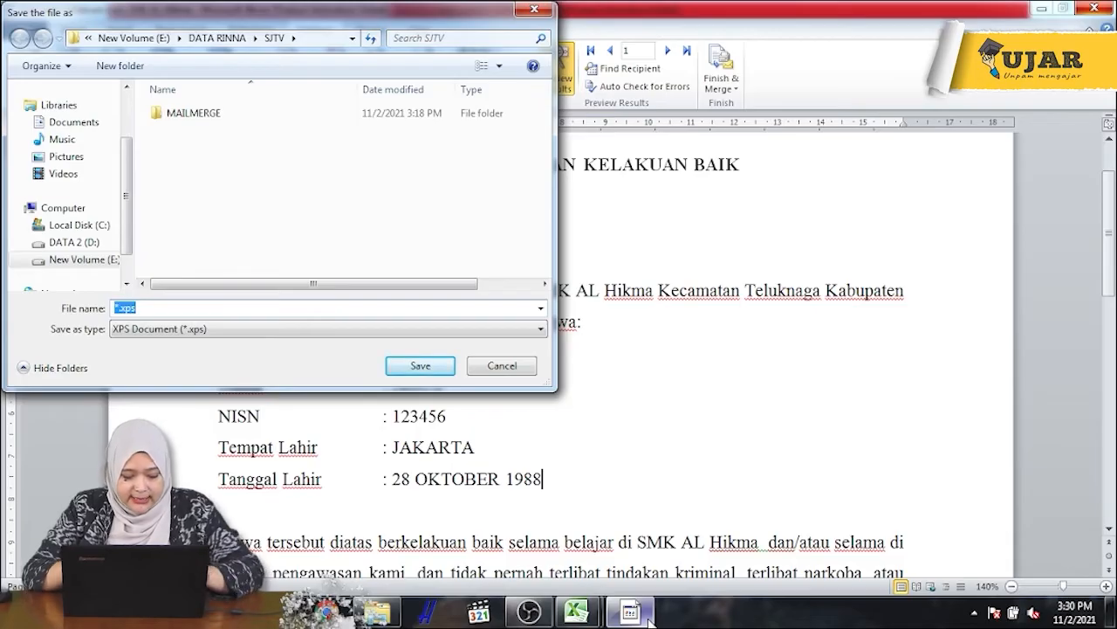
text(SU)
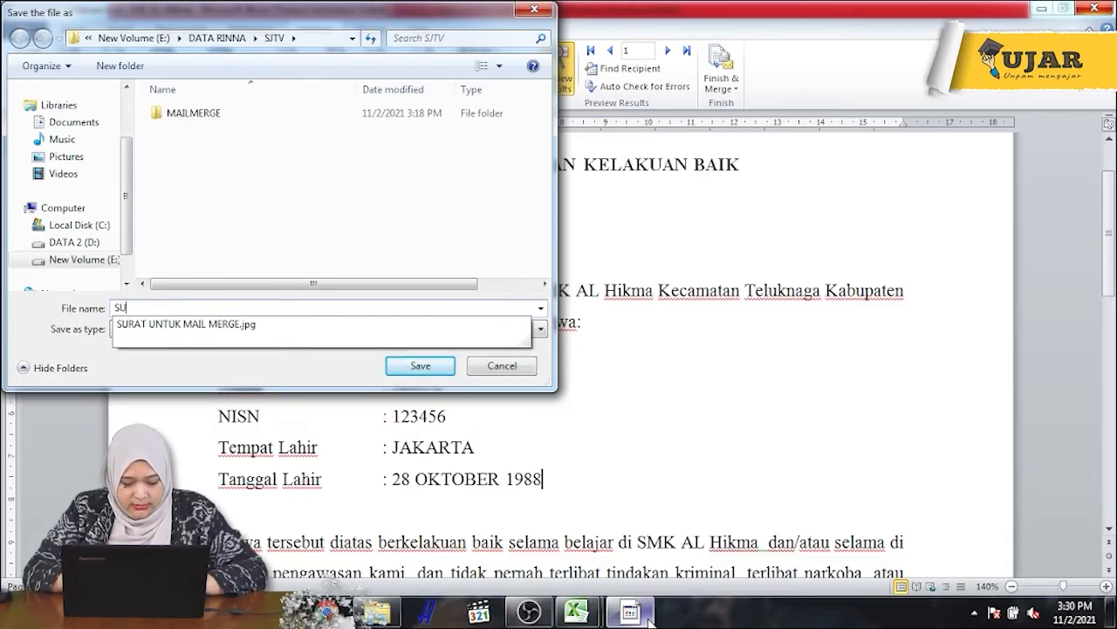
text(RAT KELAKUAN BAIK ALL)
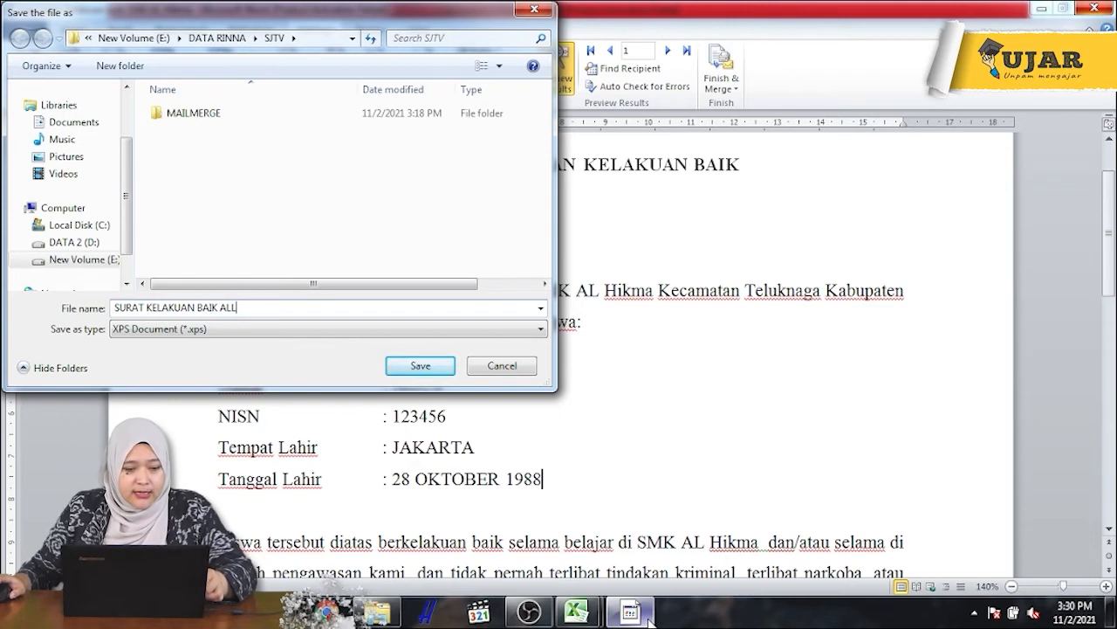
click(418, 368)
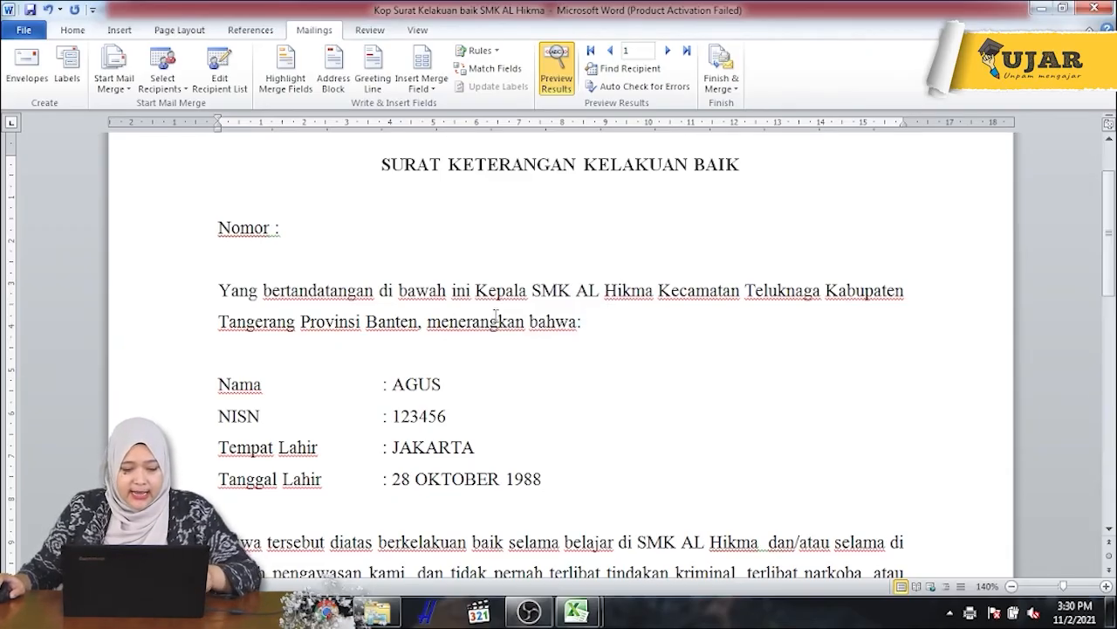
Check the MAILMERGE folder in Windows Explorer for the printed XPS file and return to the Word letter.
click(377, 612)
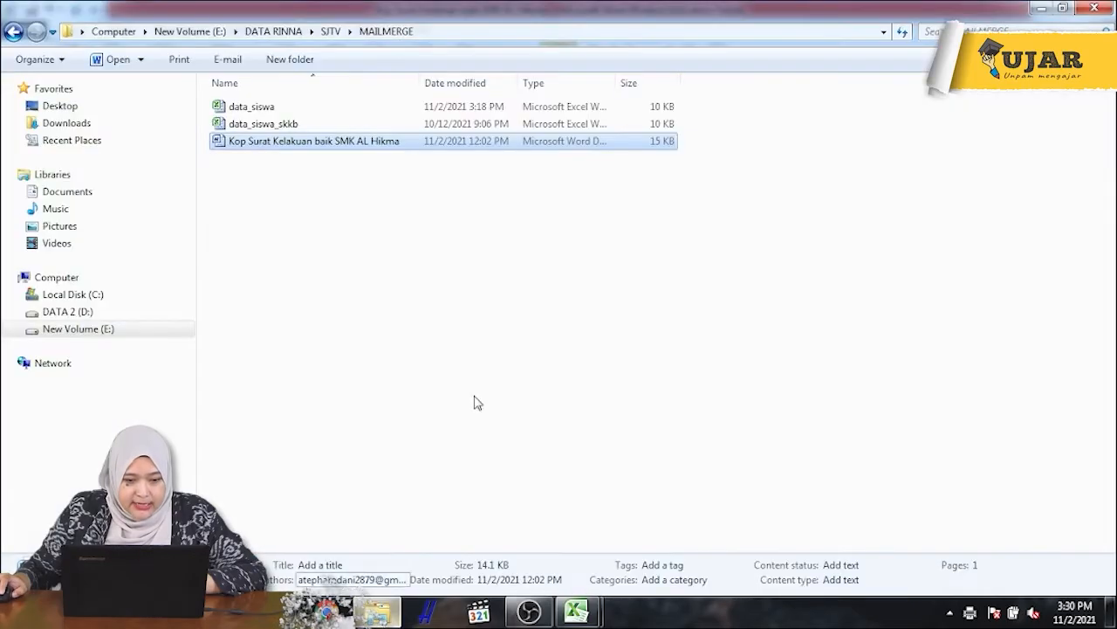
click(348, 239)
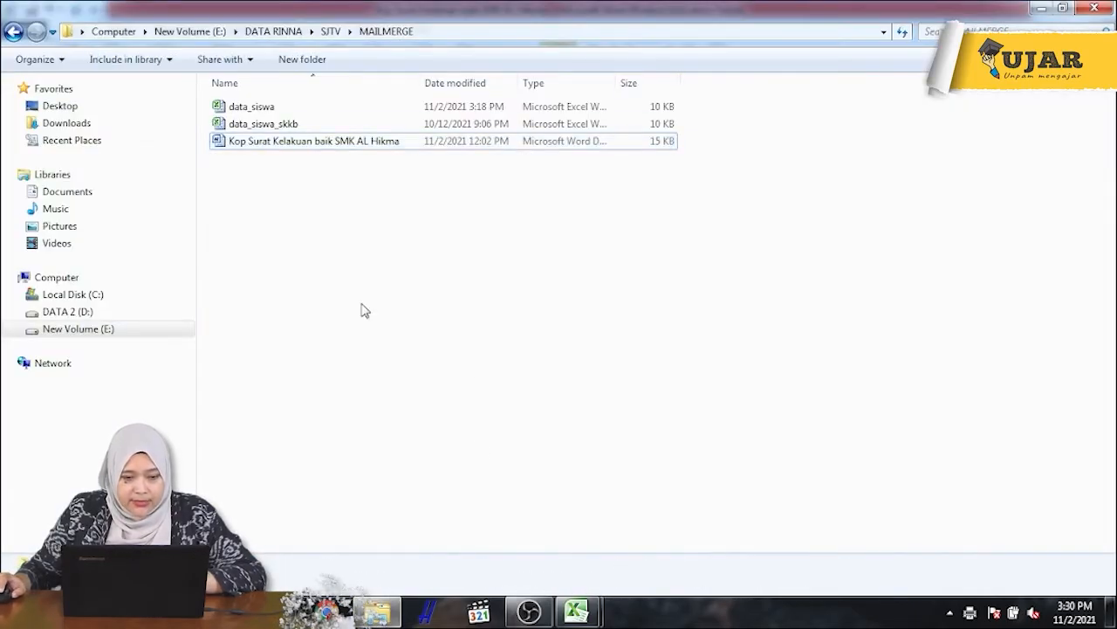
click(576, 611)
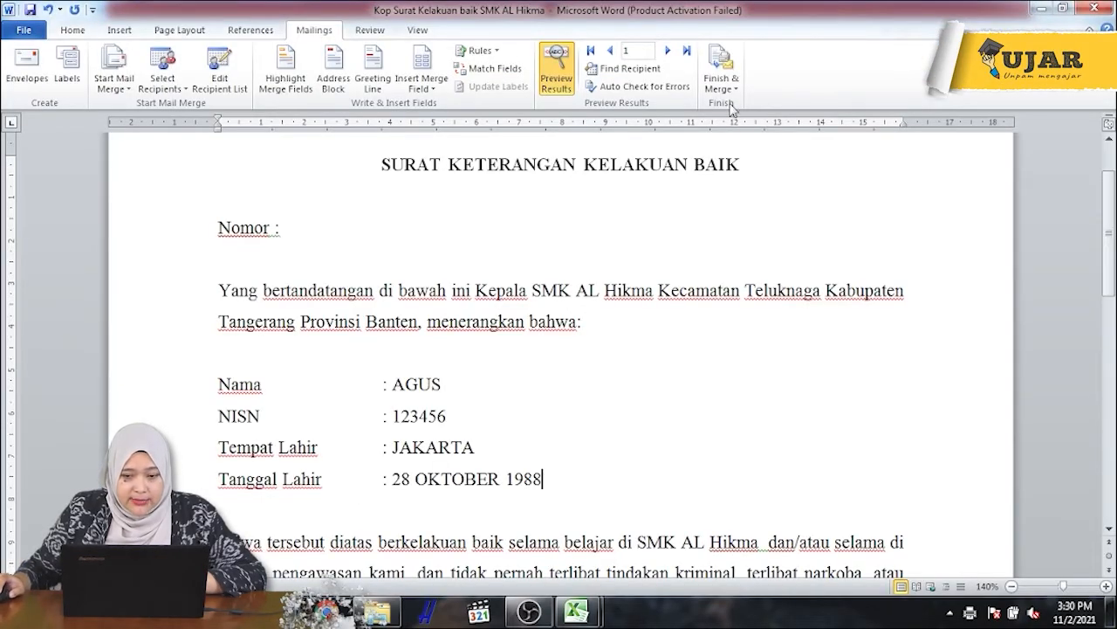
Print the merged letters for all records again with the Microsoft XPS Document Writer.
click(736, 94)
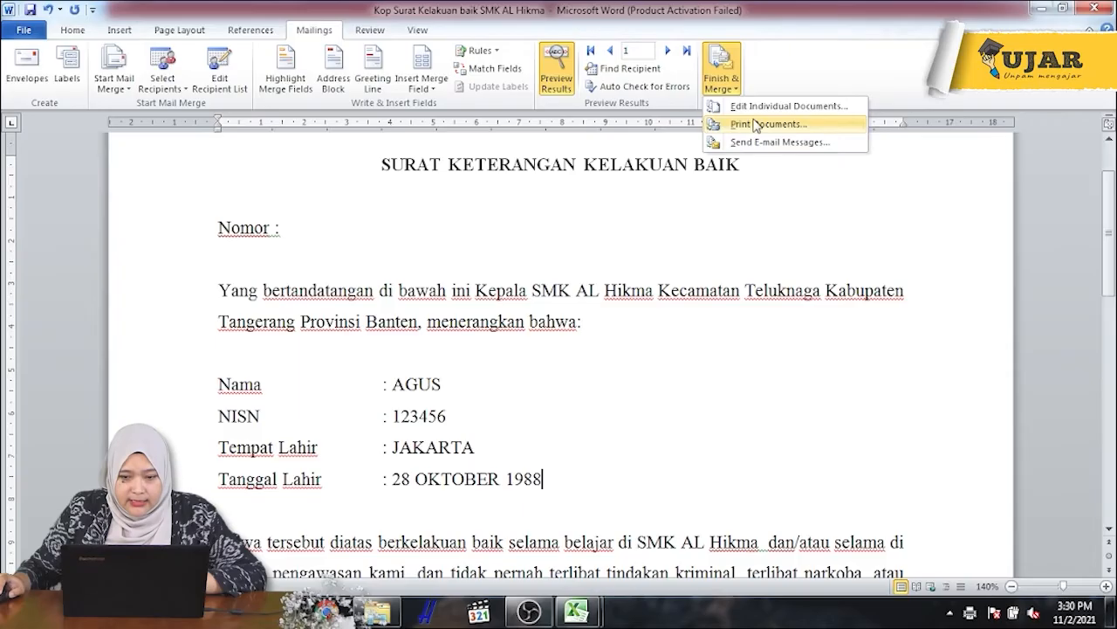
click(756, 125)
click(550, 334)
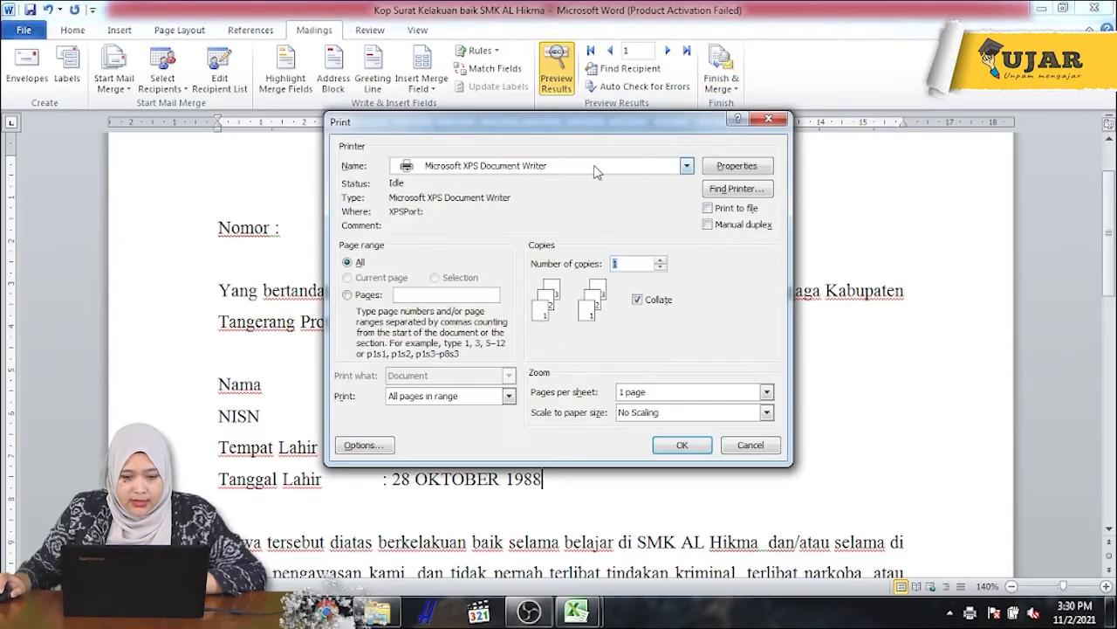
click(682, 446)
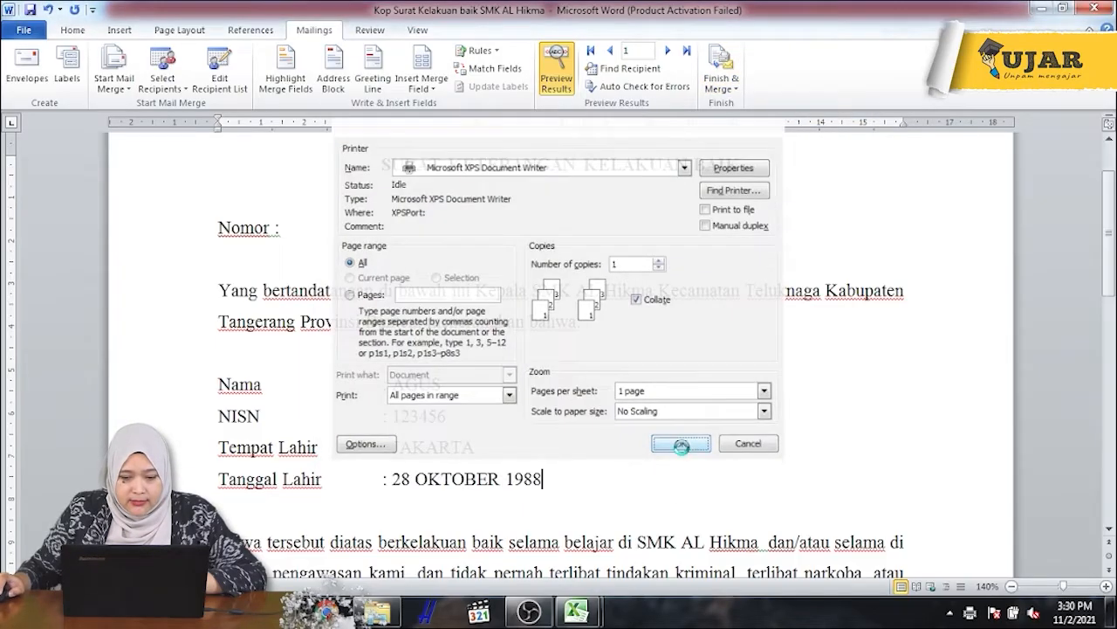
Save the XPS output as SURAT KELAKUAN BAIK ALL in the MAILMERGE folder and show that folder in Windows Explorer.
double_click(193, 114)
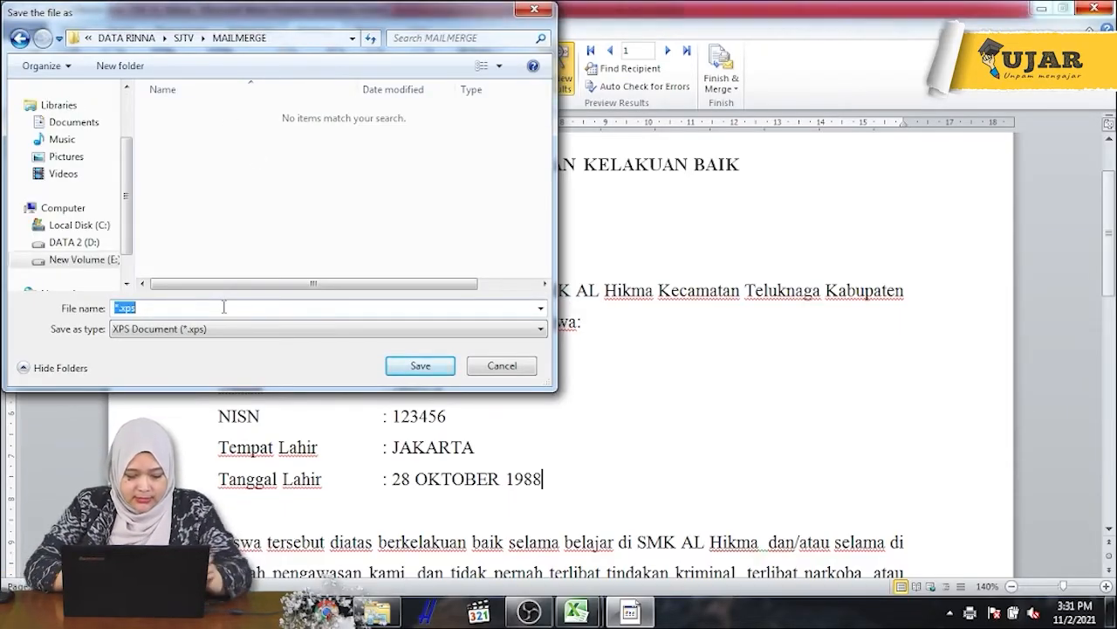
text(SURAT KELAKU)
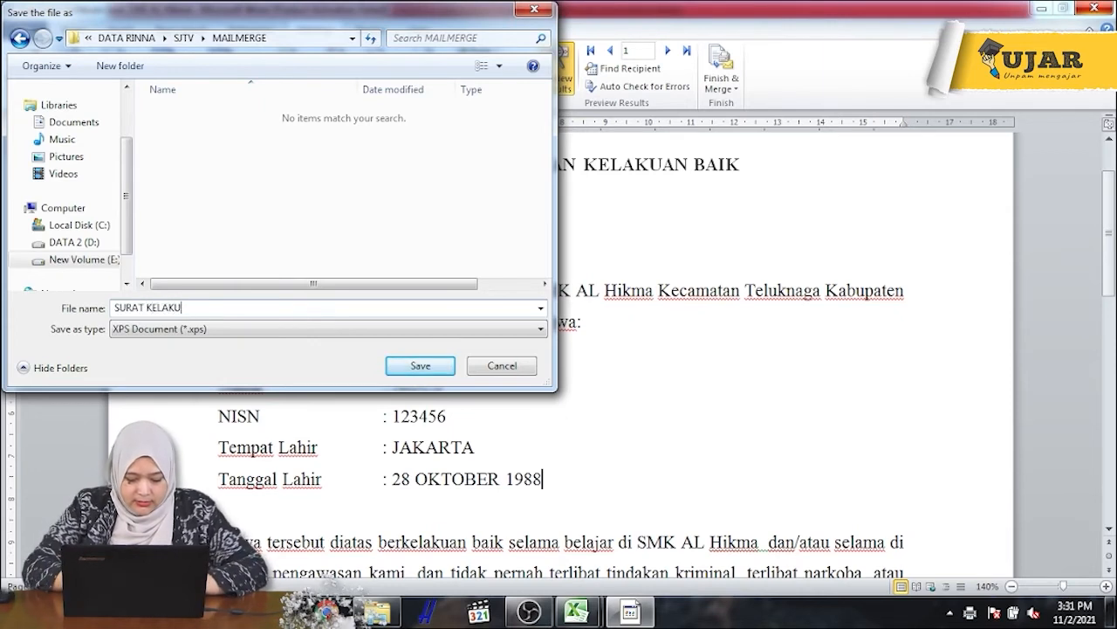
text(AN BAIK ALL)
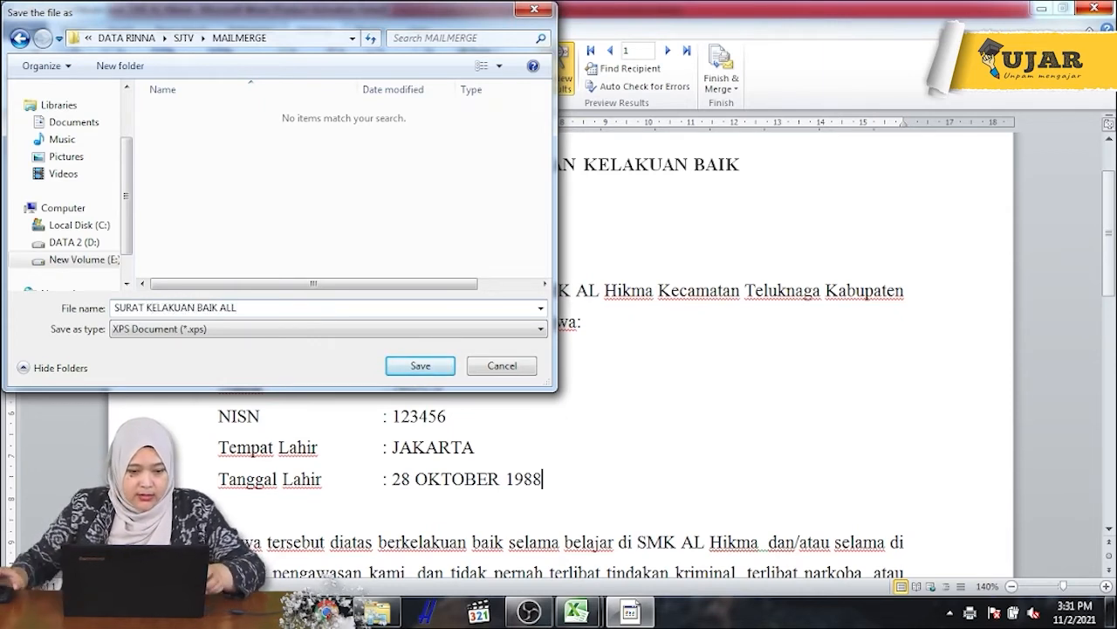
click(408, 365)
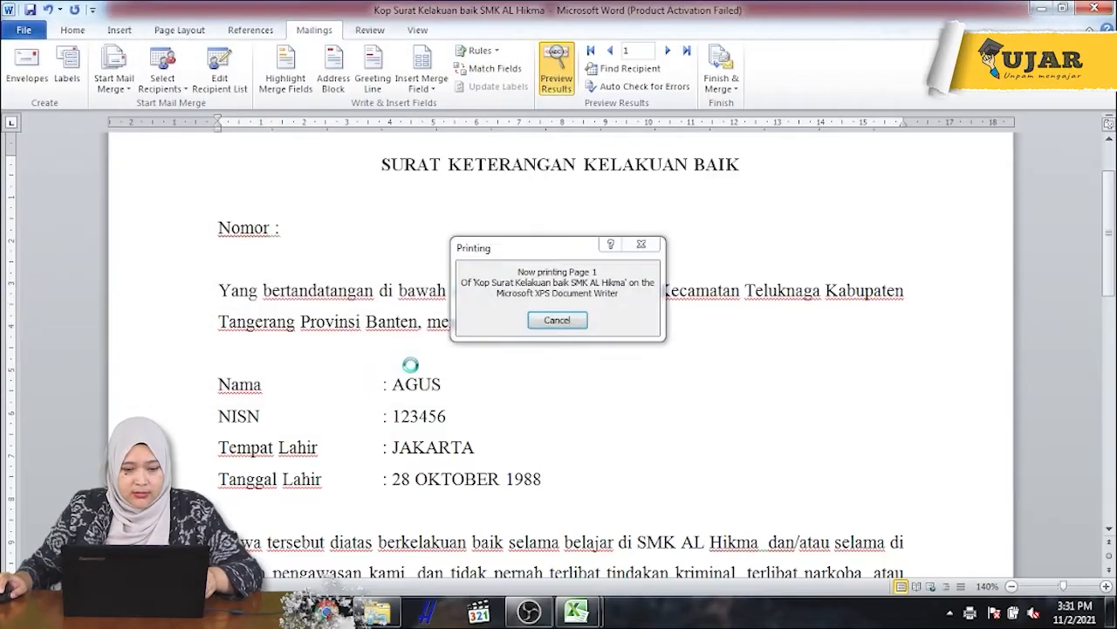
click(382, 613)
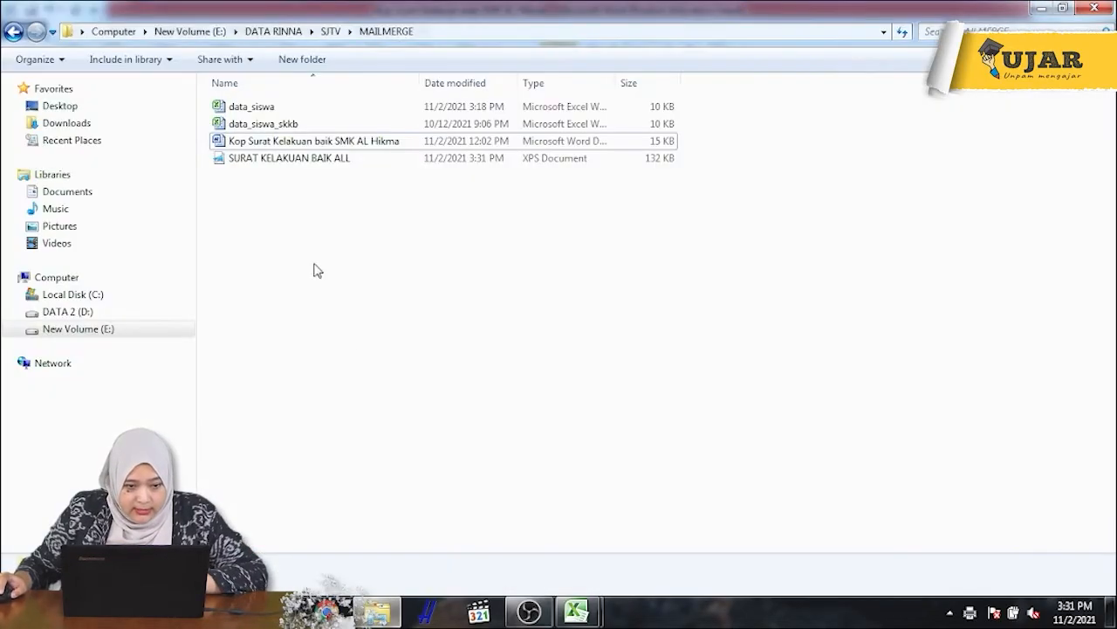
Open the SURAT KELAKUAN BAIK ALL file from the MAILMERGE folder in XPS Viewer and review its letters through to the last page.
click(298, 167)
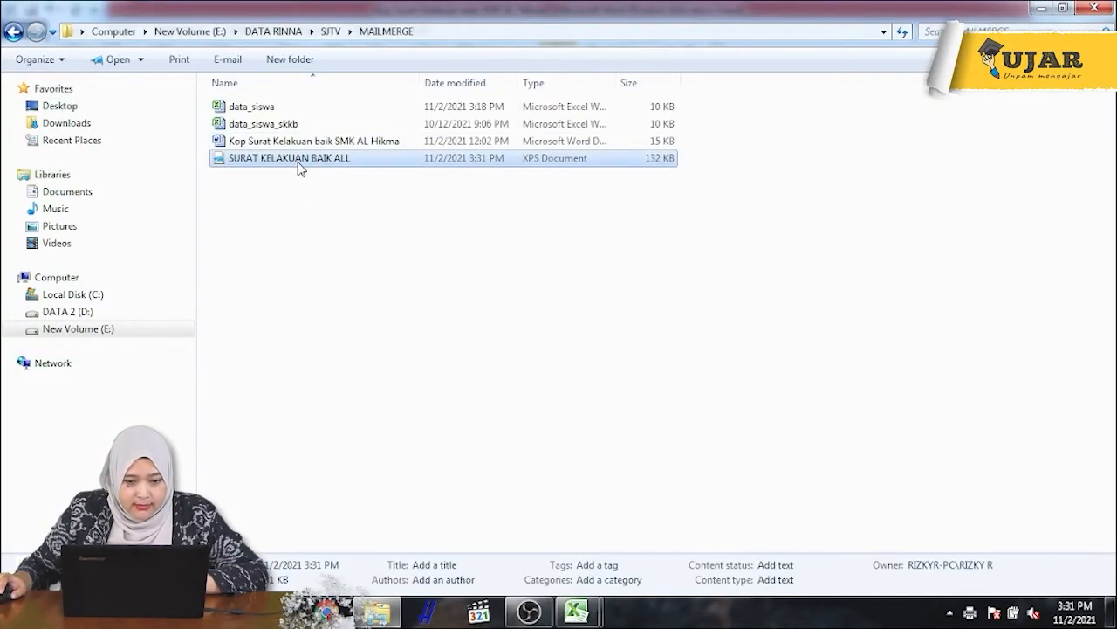
double_click(297, 167)
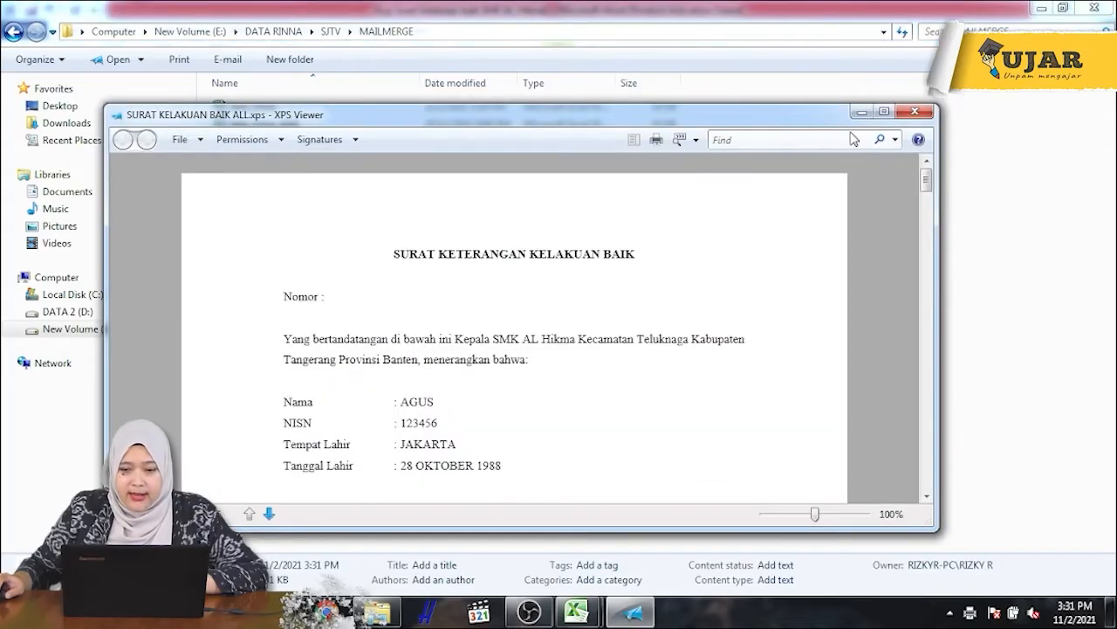
click(883, 111)
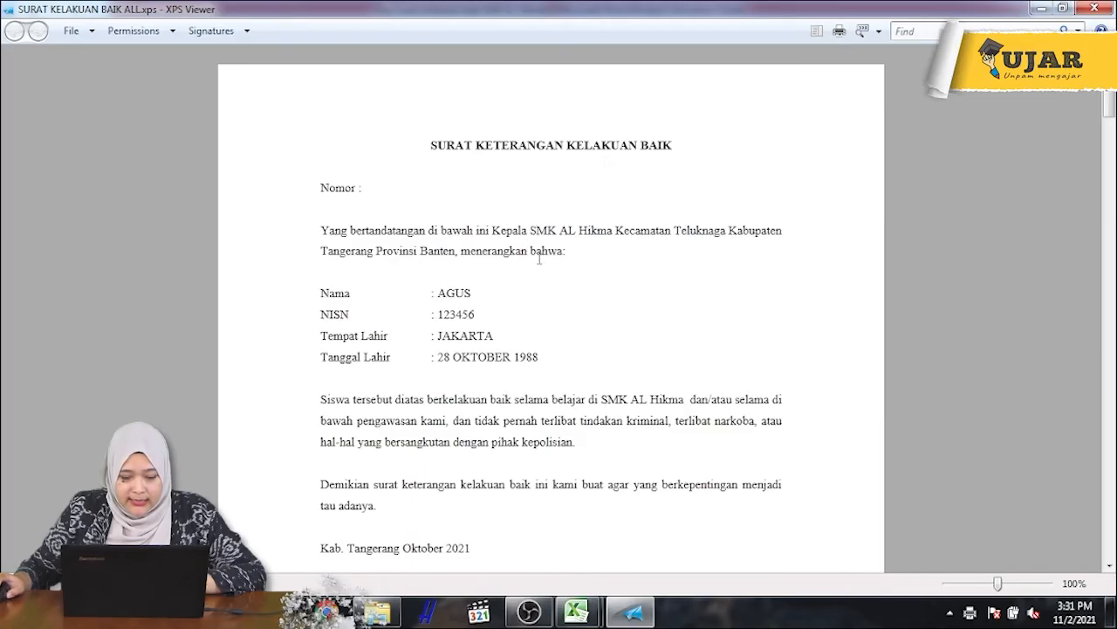
drag(1112, 99, 1112, 541)
Switch to the data_siswa workbook in Excel, highlight all student records in A2:D6 for comparison, and return to the Word letter.
mouse_move(576, 611)
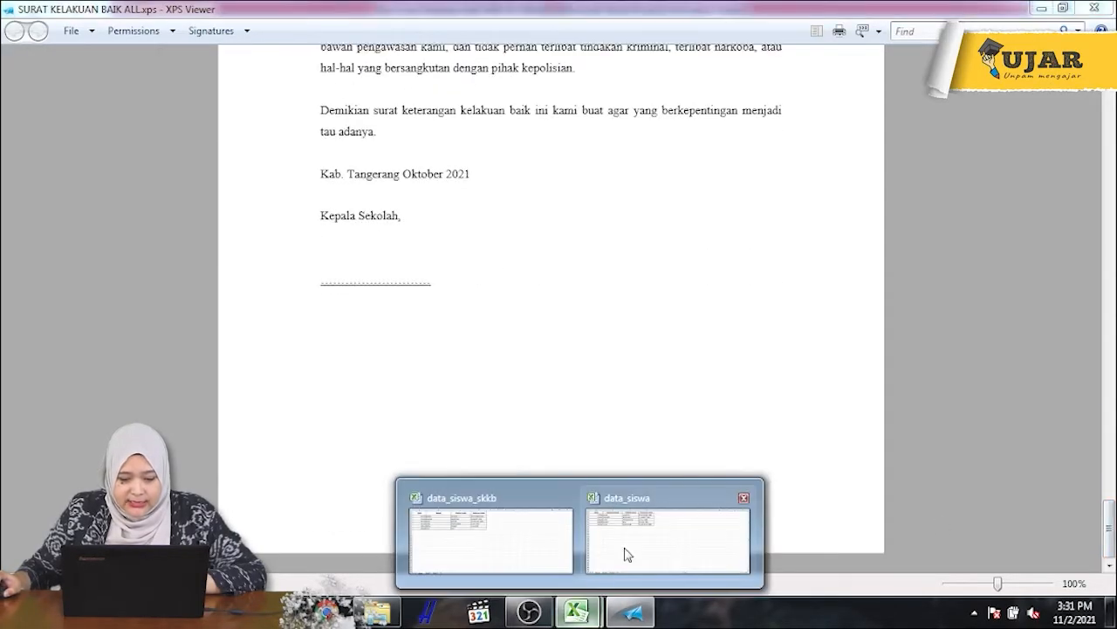
click(631, 528)
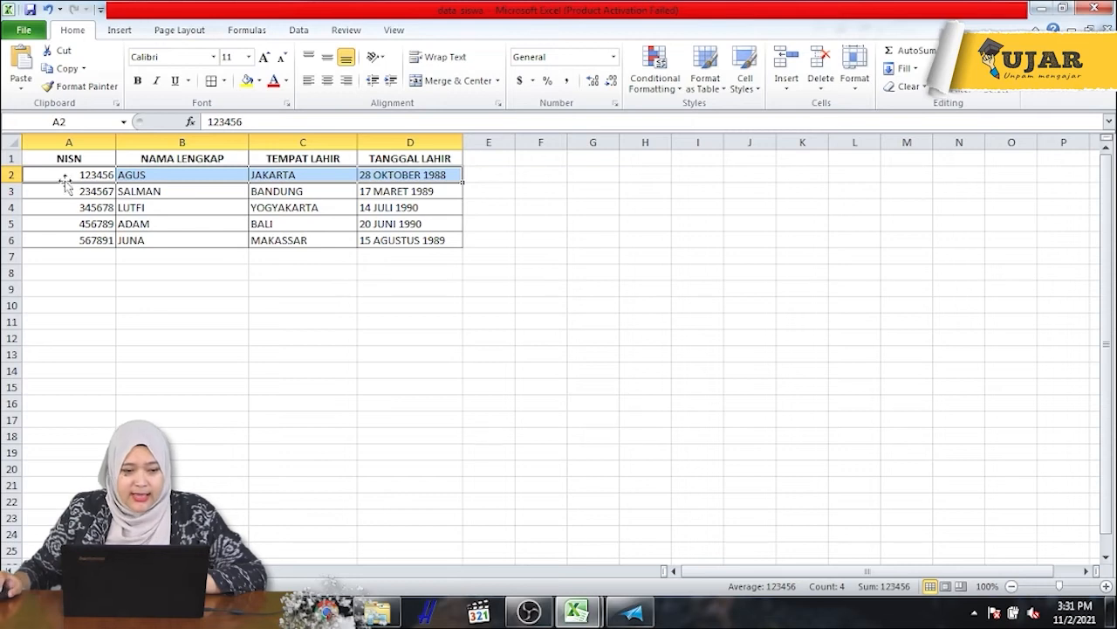
drag(80, 174, 395, 236)
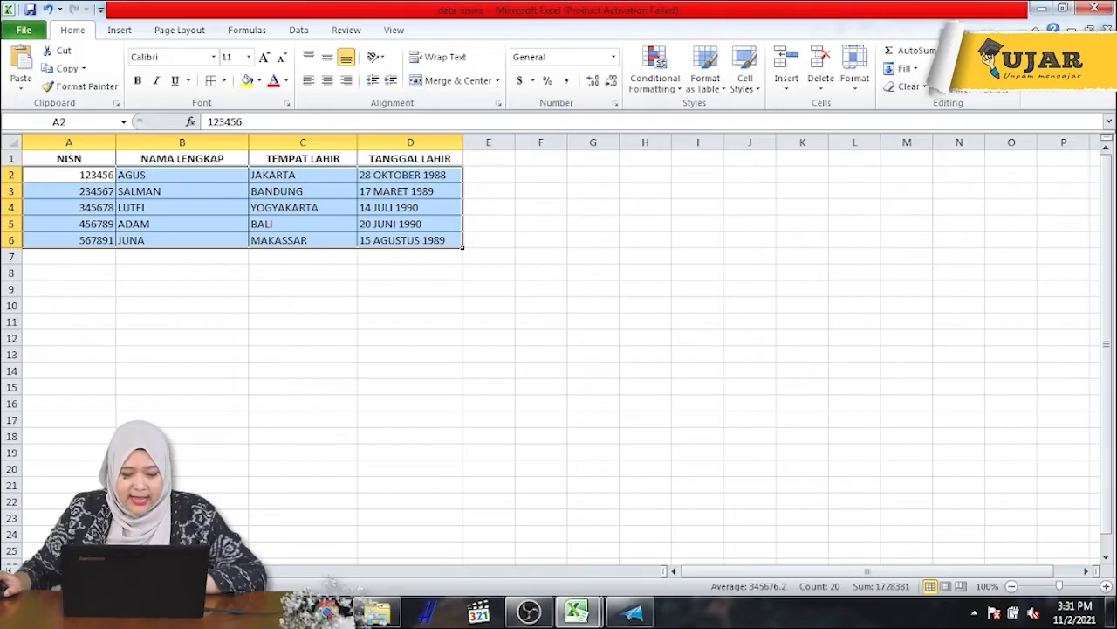
mouse_move(427, 611)
click(344, 524)
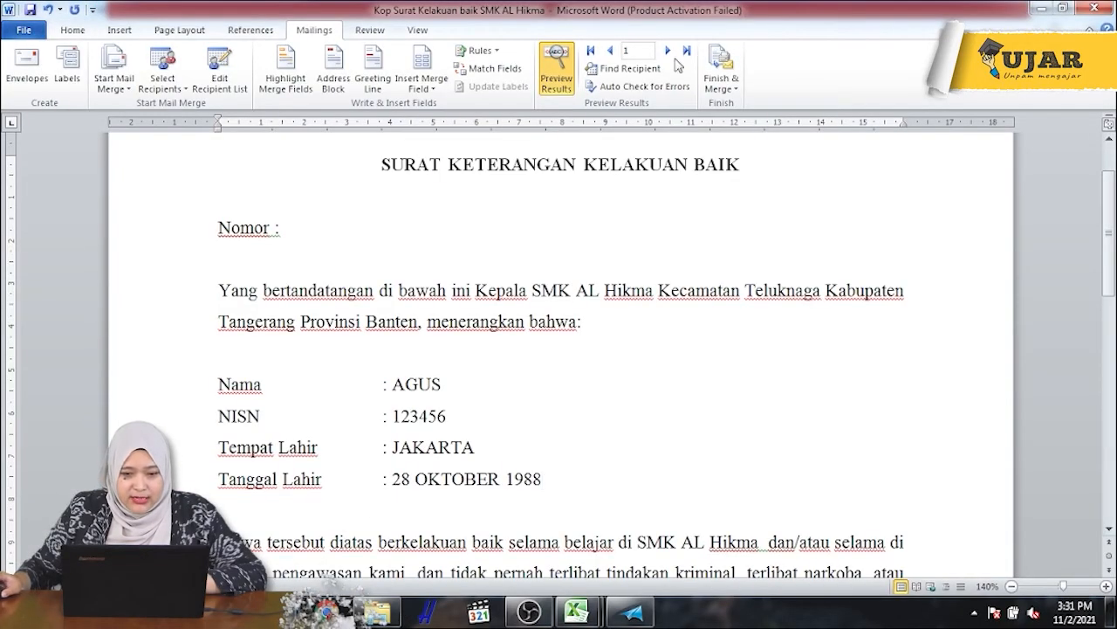
Merge the letters to the printer for a limited range of records ending at record 3.
click(737, 91)
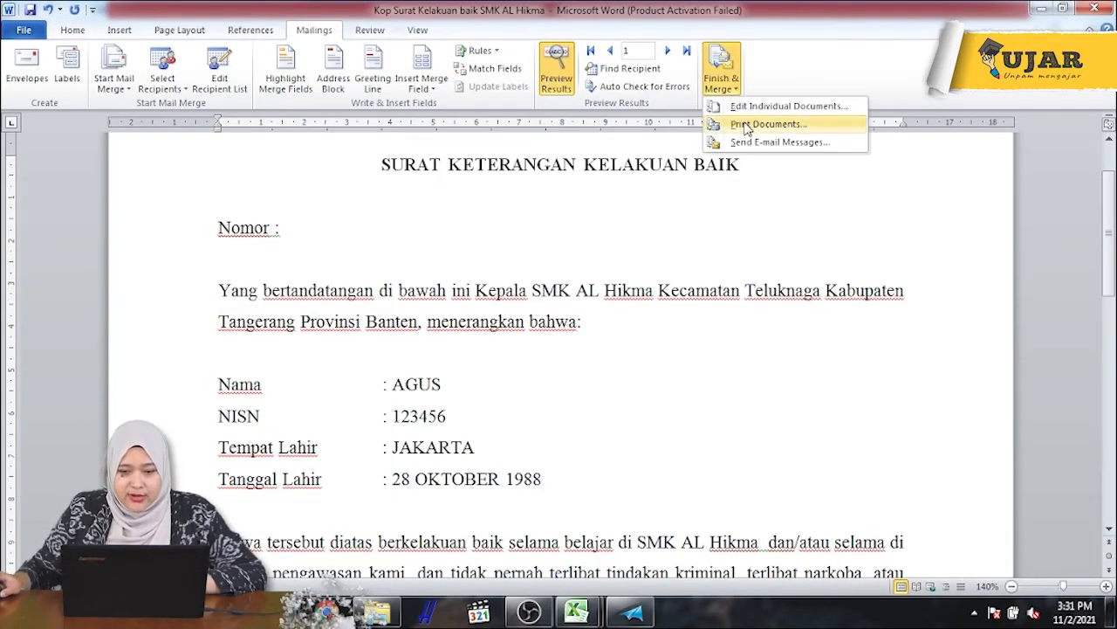
click(748, 126)
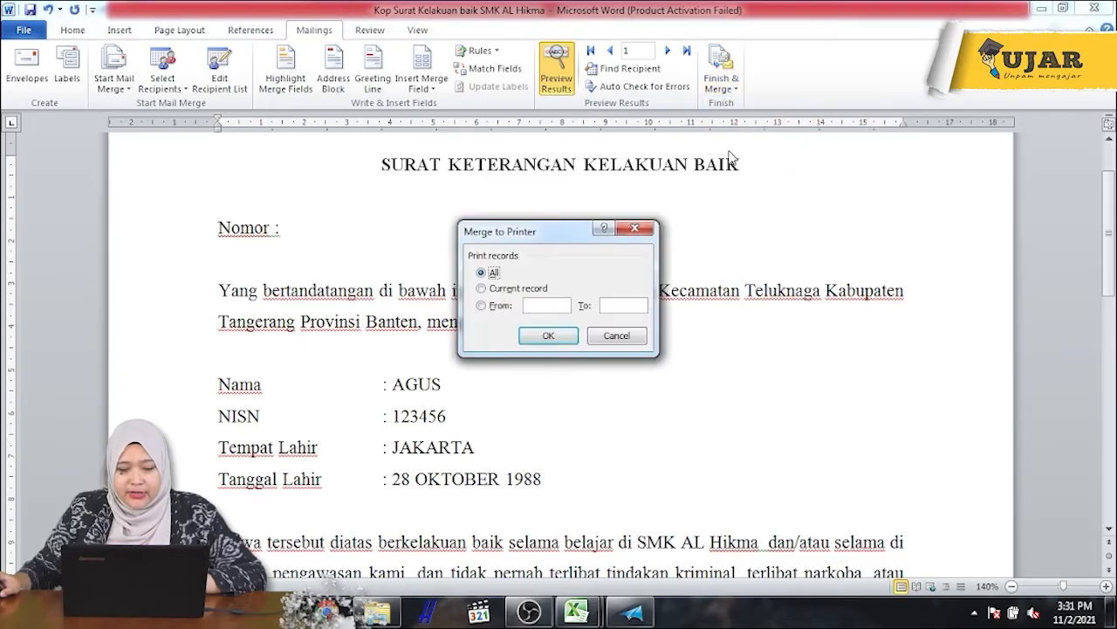
click(481, 305)
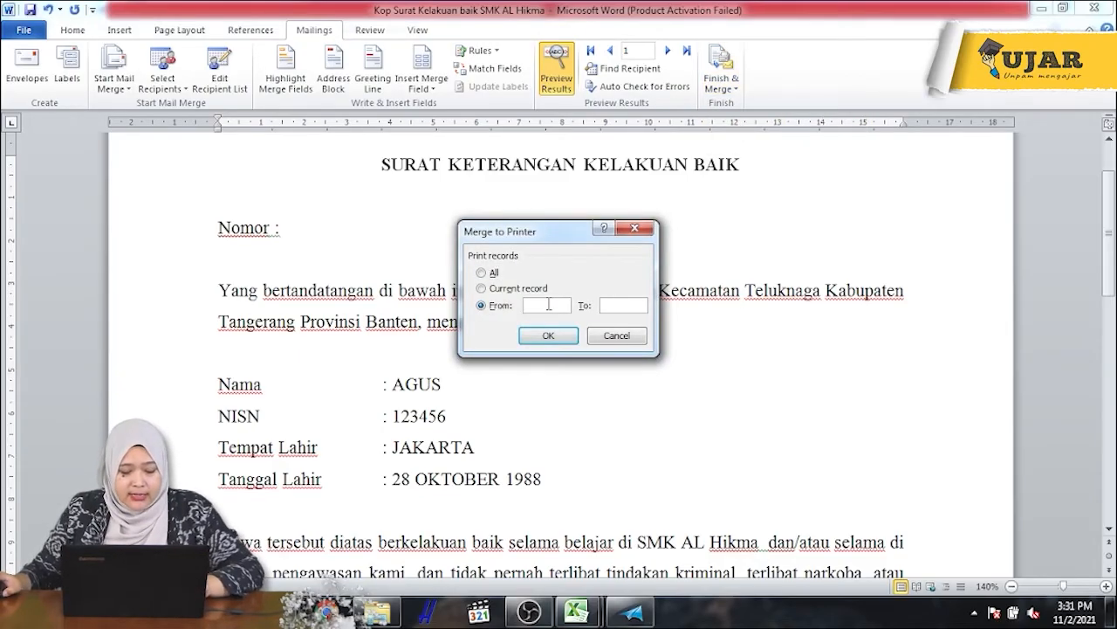
click(618, 308)
text(3)
click(569, 341)
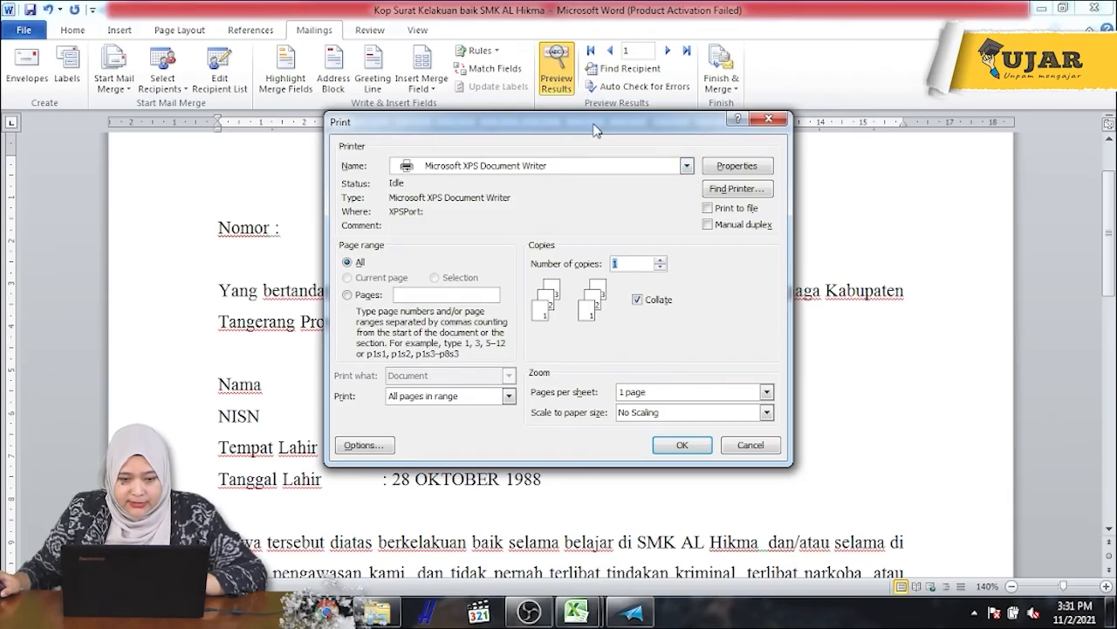
Print with the Microsoft XPS Document Writer and save the output as SURAT 3 in the MAILMERGE folder.
click(682, 445)
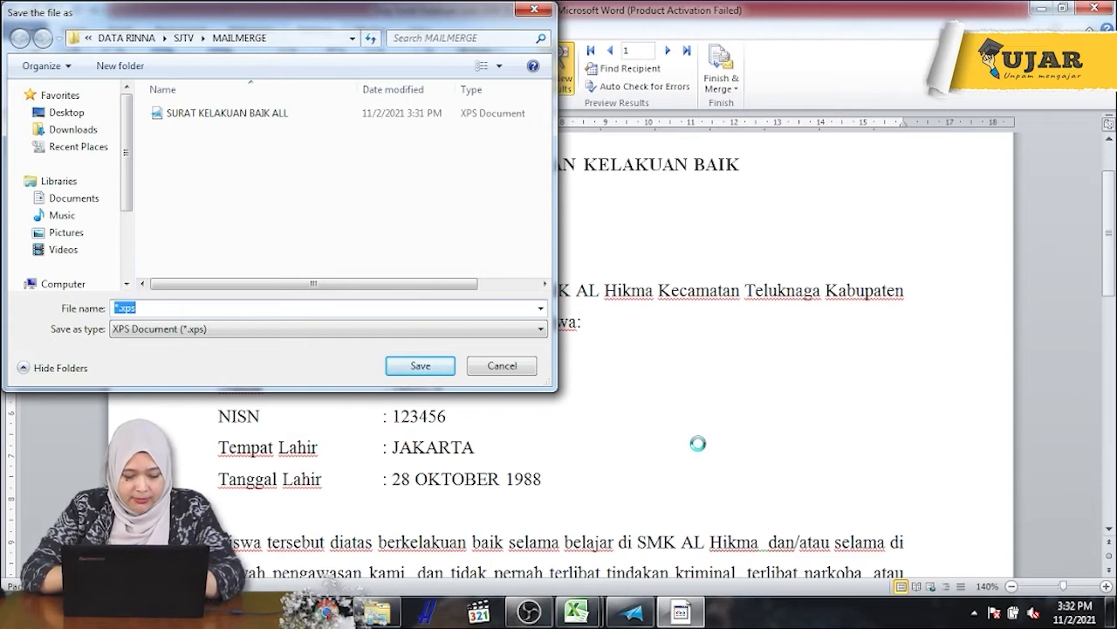
text(S)
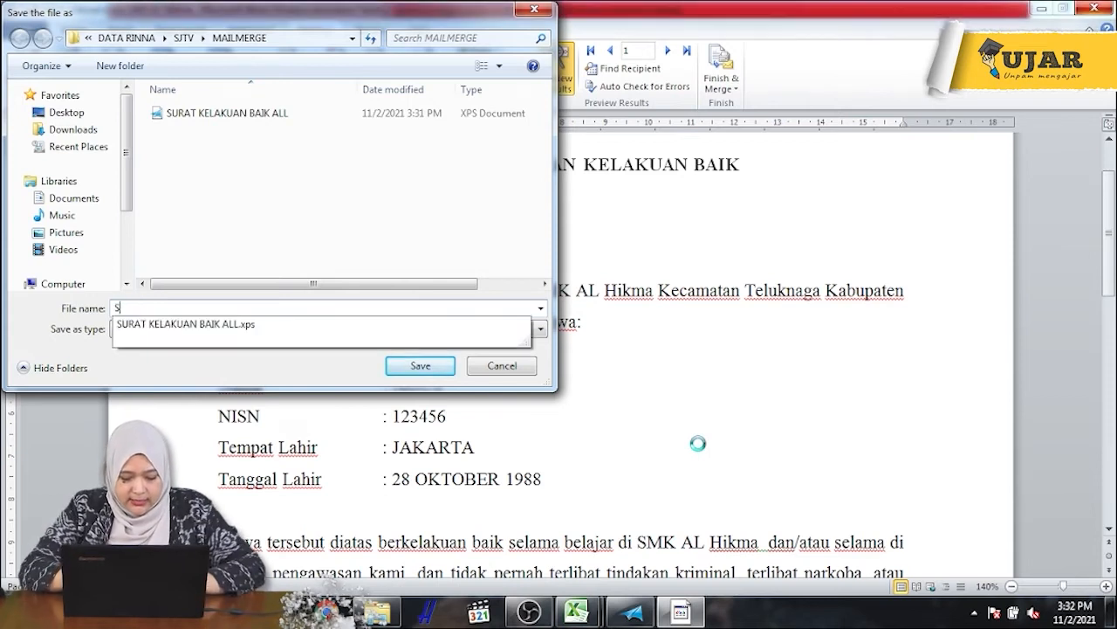
text(URAT 3)
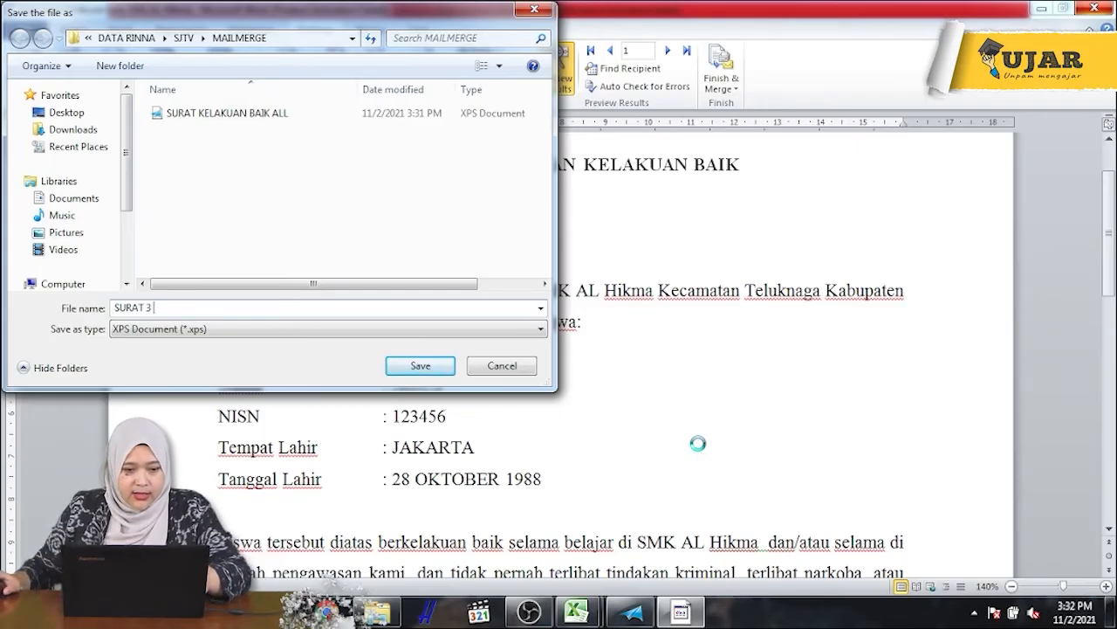
key(Return)
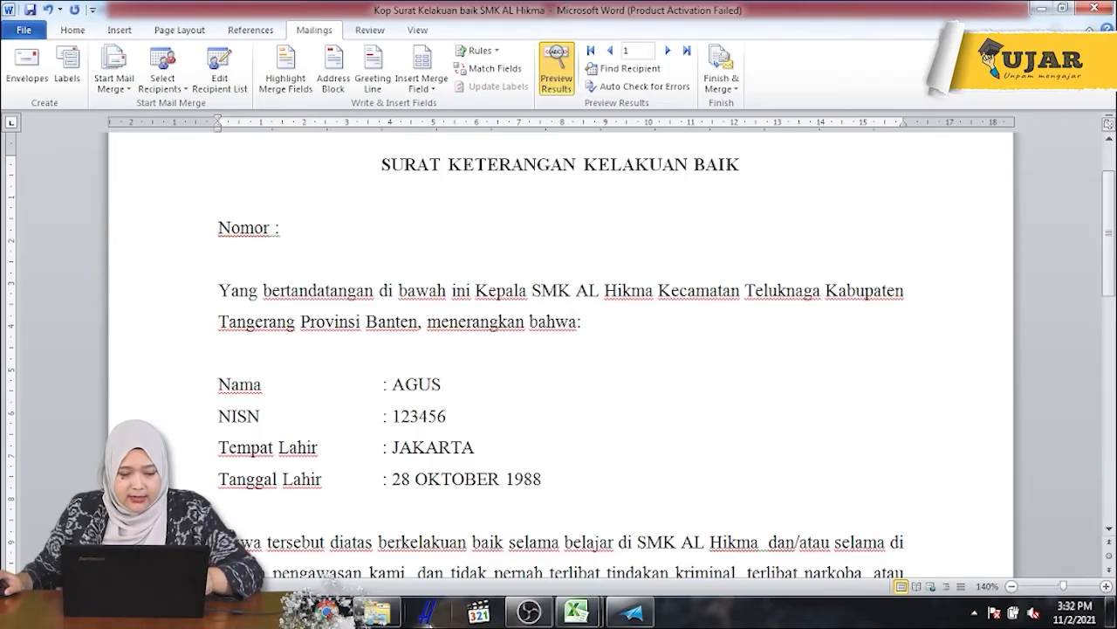
Open the SURAT 3 file from the MAILMERGE folder in XPS Viewer, review its letters and close the viewer.
click(378, 611)
double_click(264, 159)
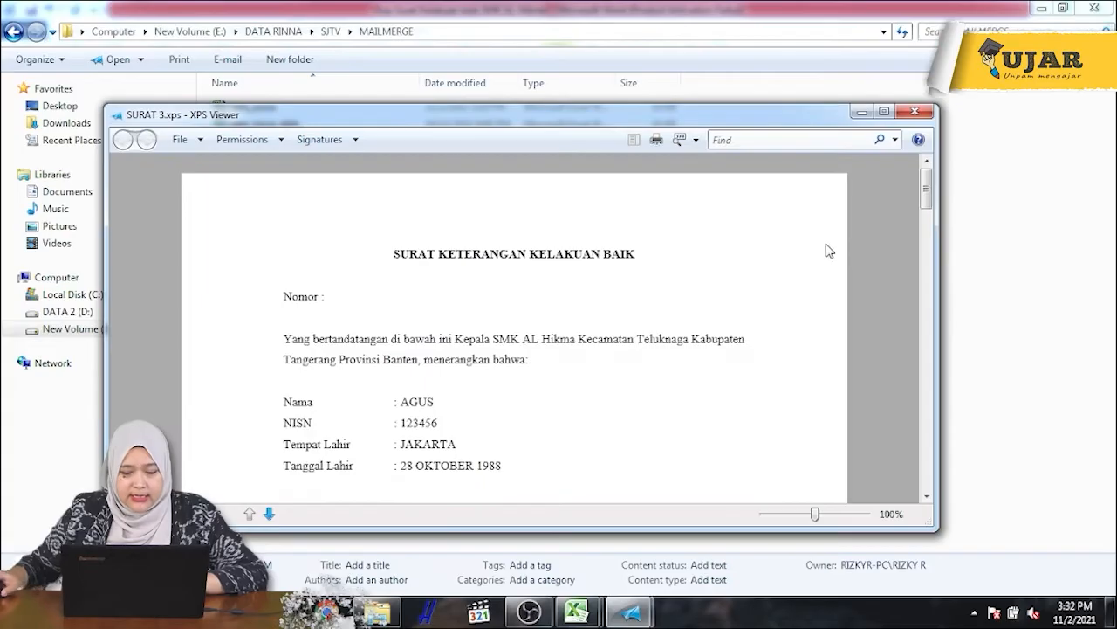
click(884, 112)
mouse_move(1111, 112)
mouse_down()
mouse_move(1115, 496)
mouse_move(1111, 113)
mouse_up()
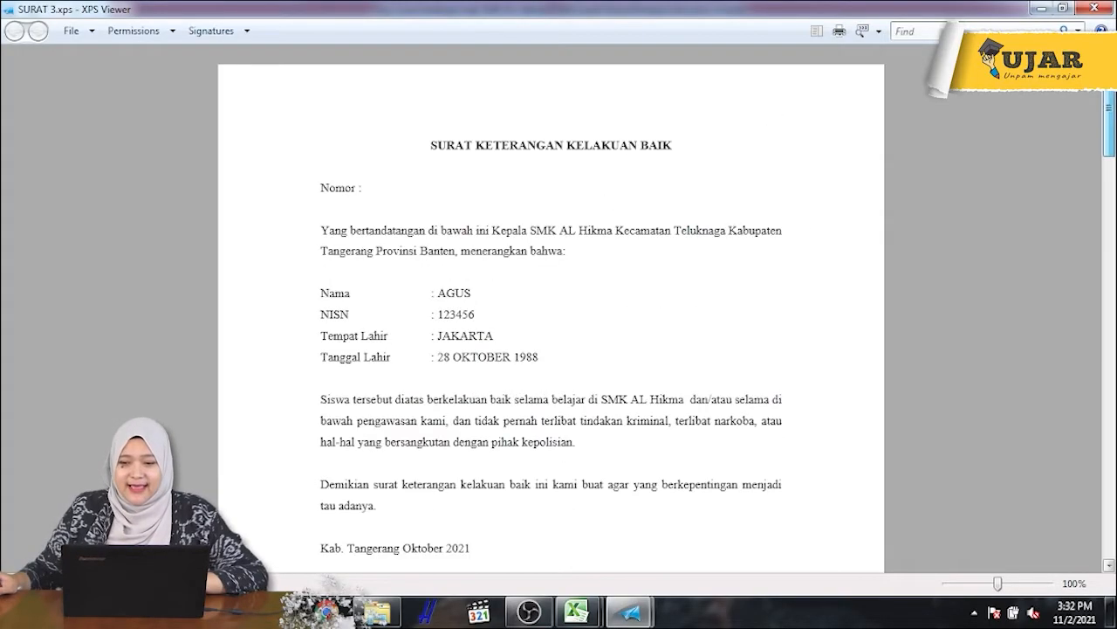
click(1094, 9)
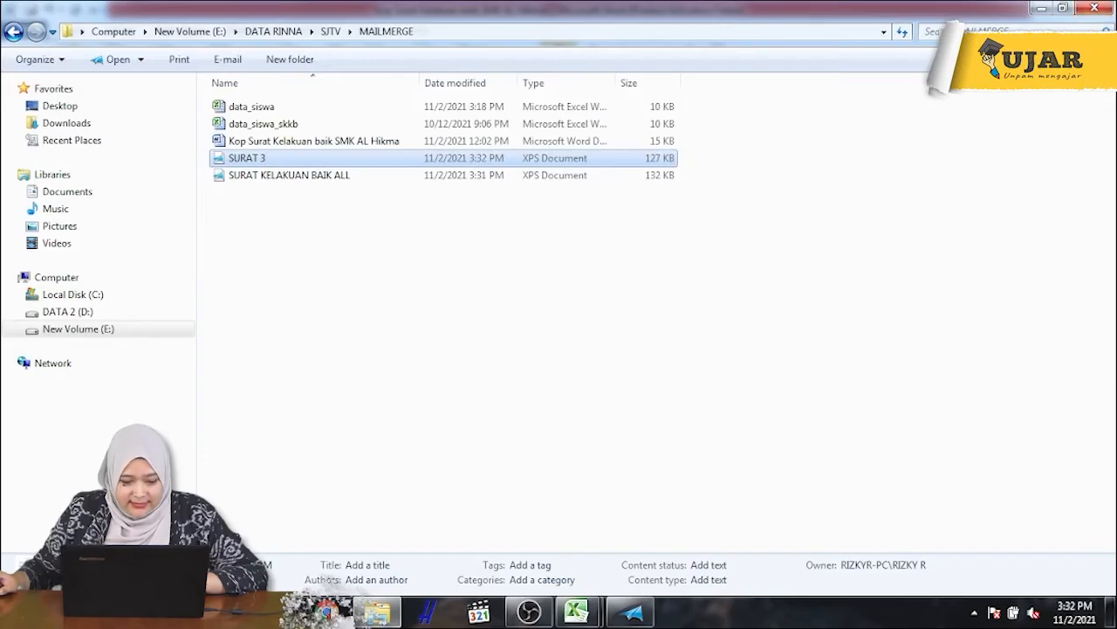
Switch to the data_siswa workbook in Excel, highlight the first three student records in A2:D4, and return to the Word letter.
mouse_move(576, 611)
click(606, 533)
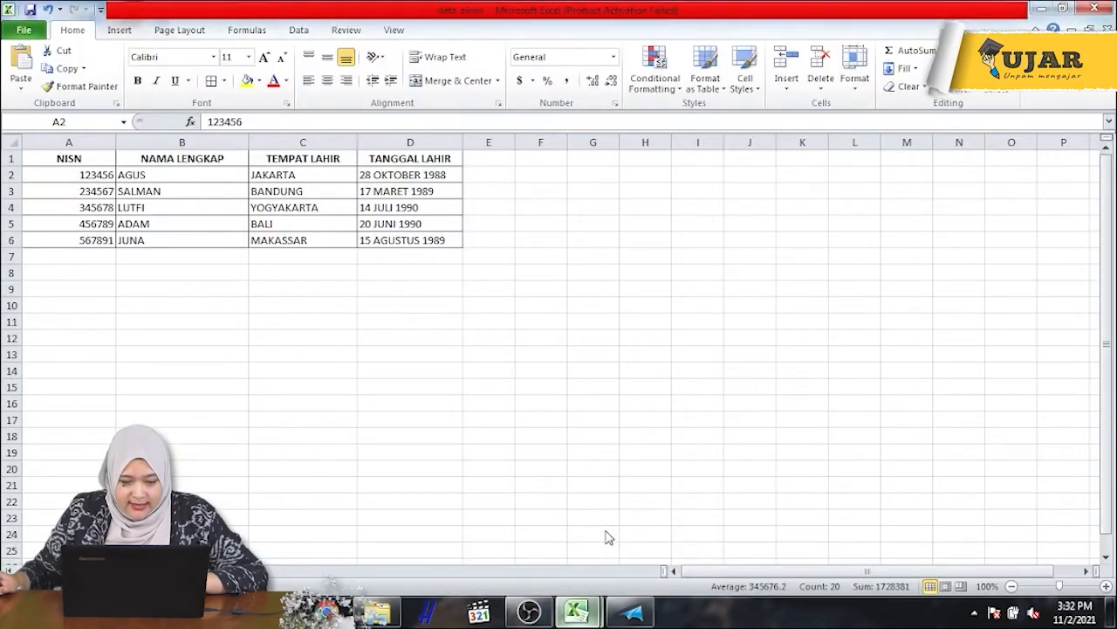
click(147, 208)
drag(87, 178, 335, 195)
drag(393, 208, 393, 208)
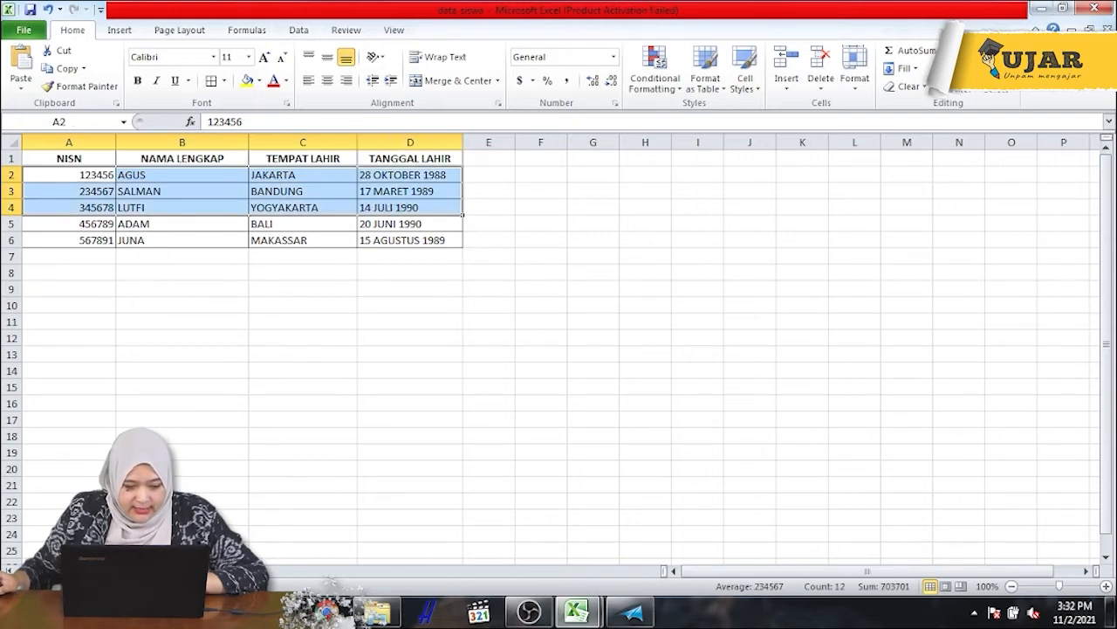
click(300, 613)
click(340, 519)
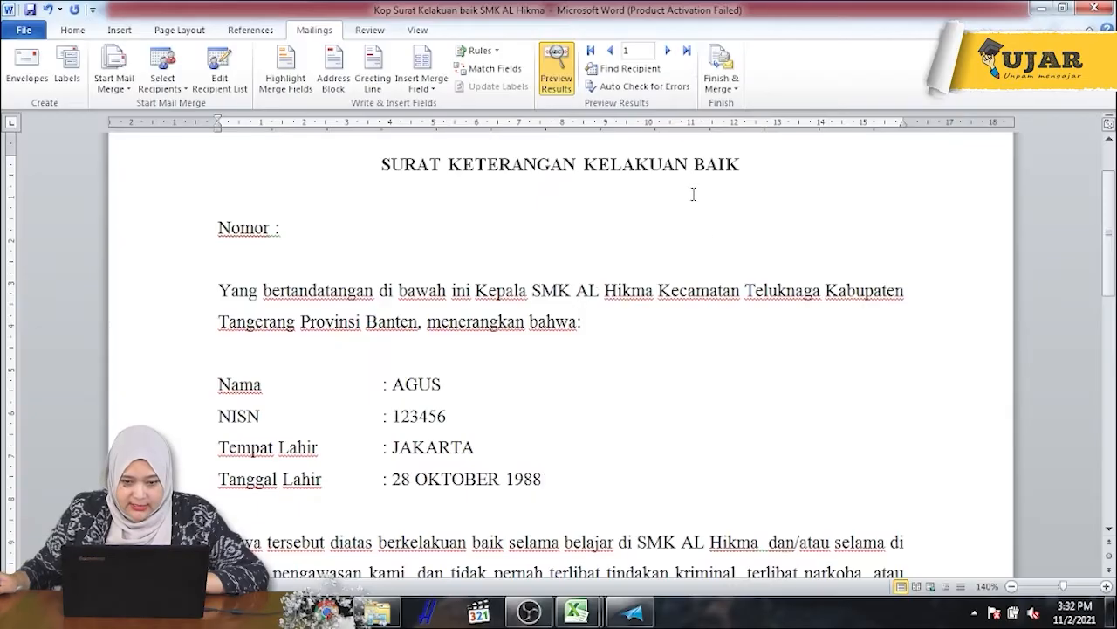